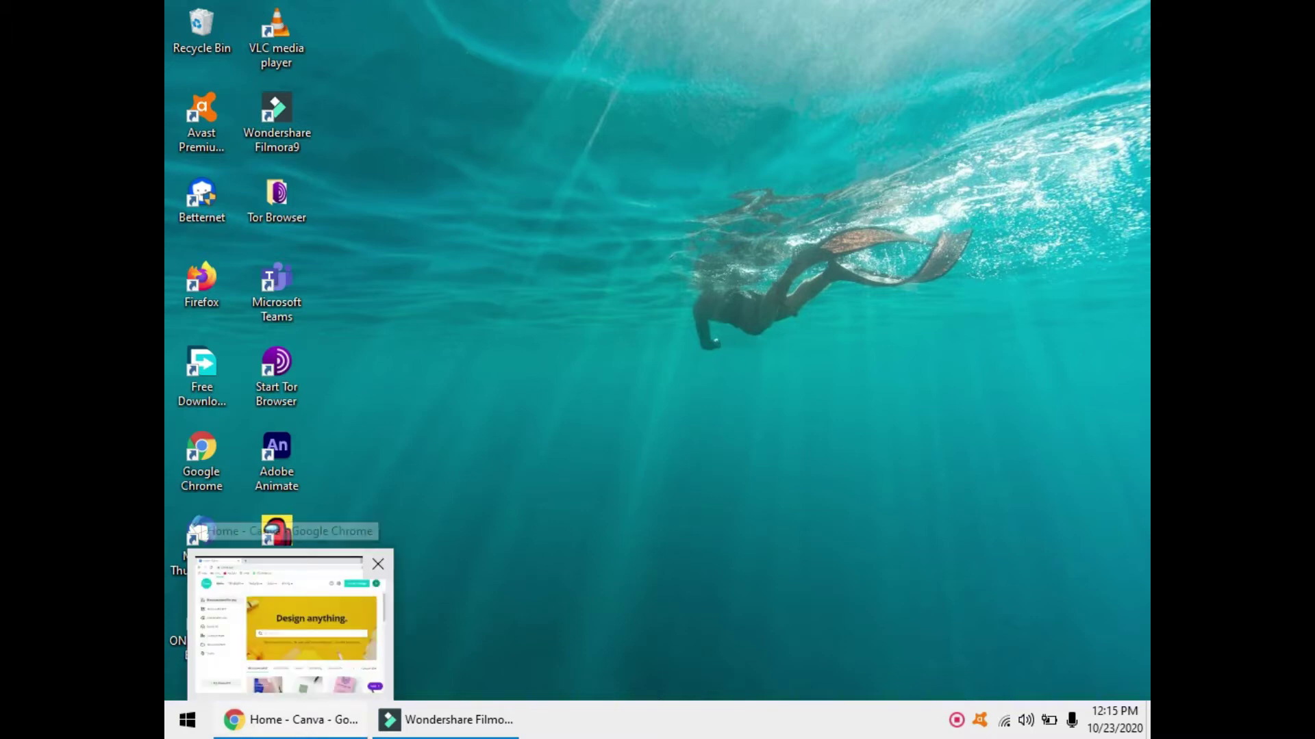
- Switch to Chrome with the Canva home page at canva.com
{"action": "left_click", "coordinate": [317, 722]}
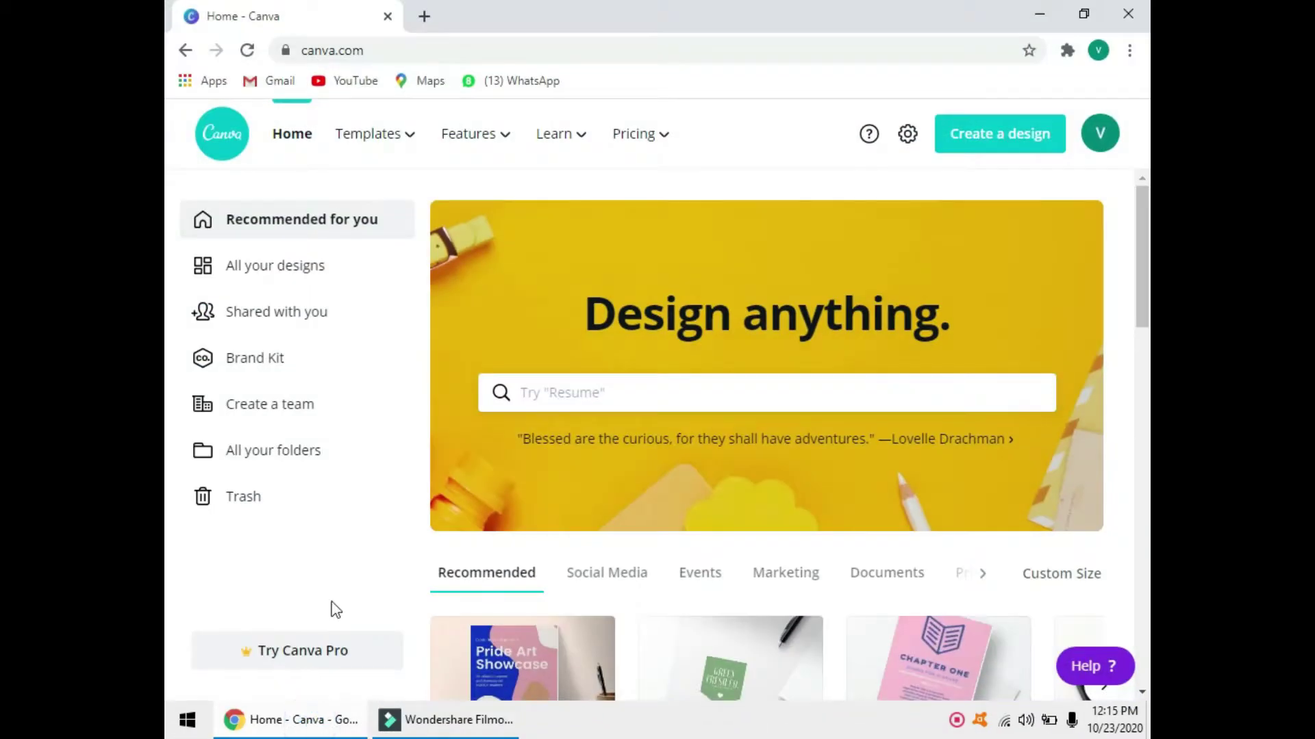
{"action": "left_click", "coordinate": [390, 50]}
{"action": "left_click", "coordinate": [390, 49]}
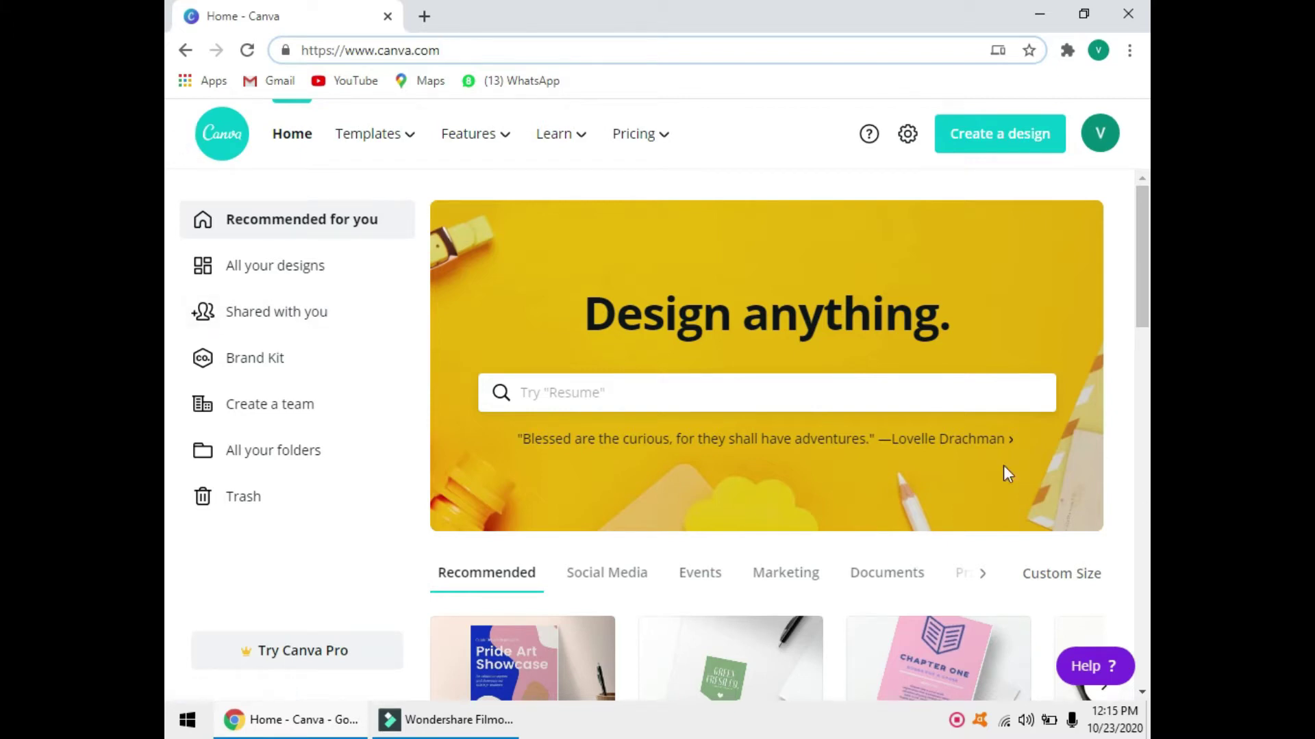
- Search the design types for "youtube thum" and create a new blank YouTube Thumbnail design
{"action": "left_click", "coordinate": [1018, 145]}
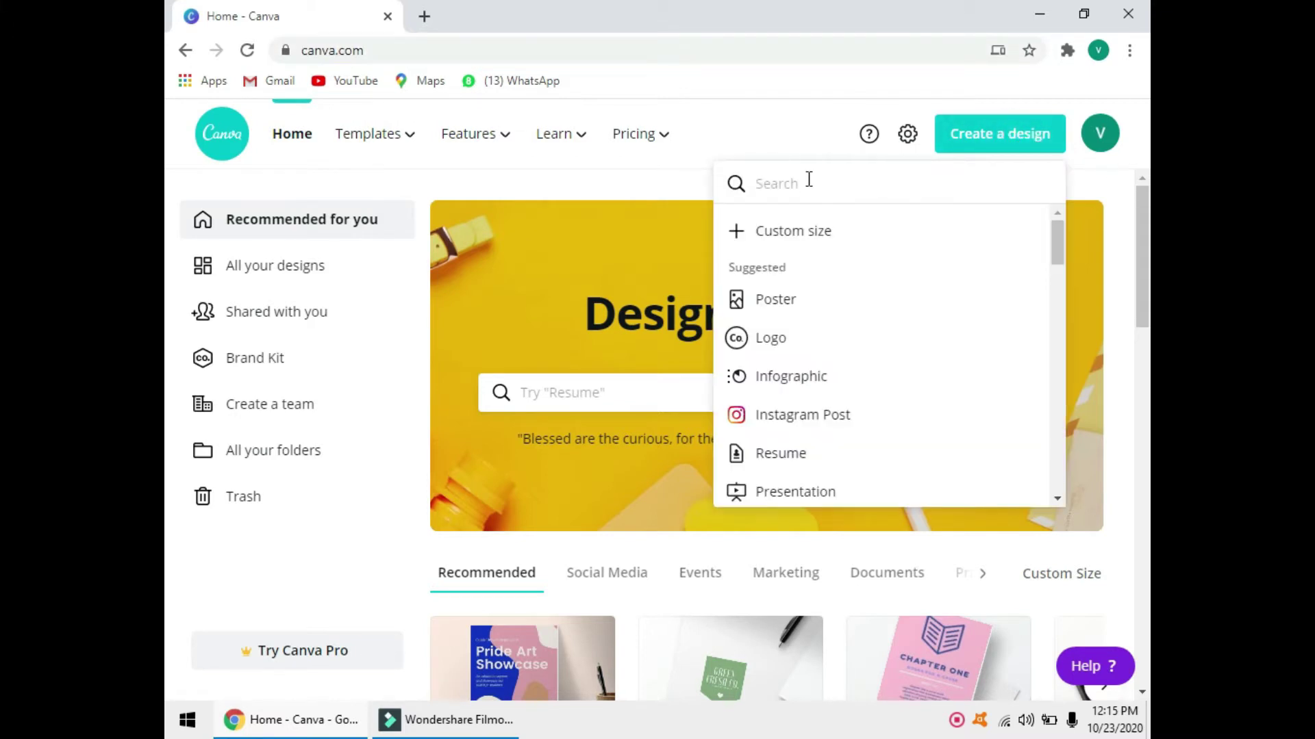
{"action": "type", "text": "youtube c"}
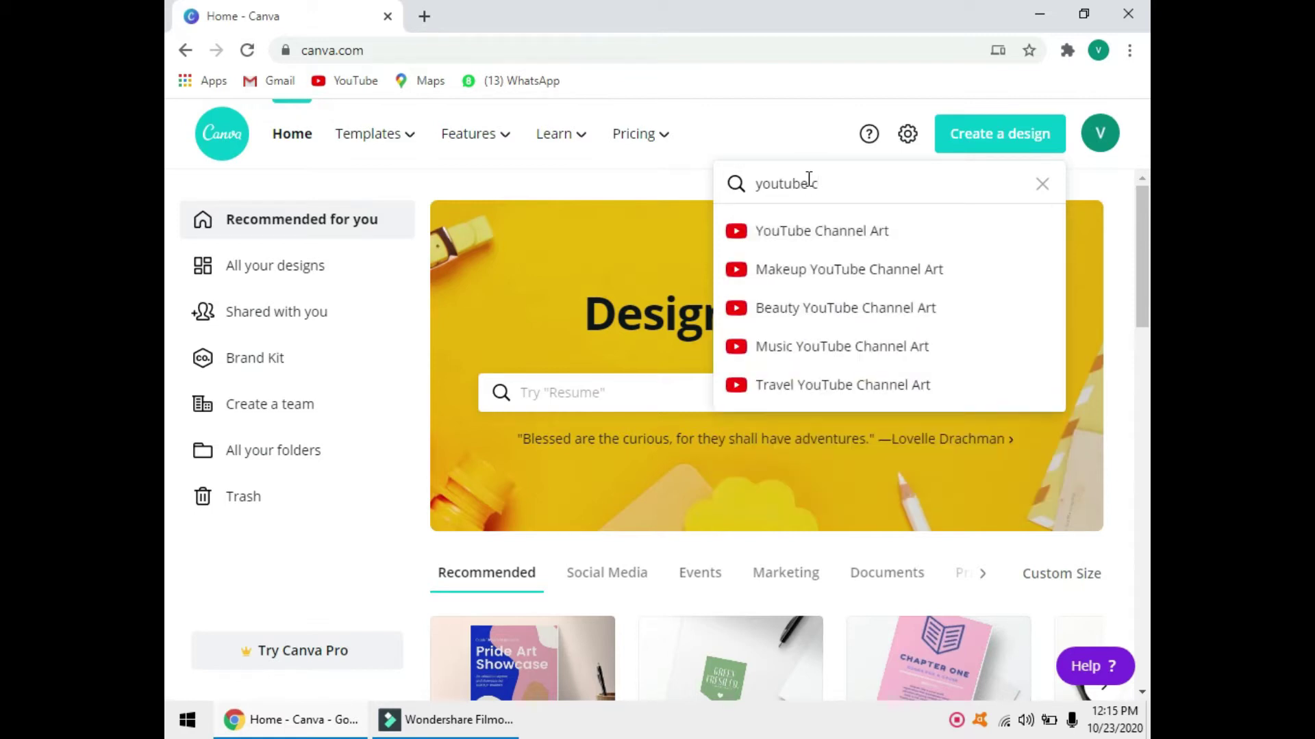
{"action": "key", "text": "BackSpace"}
{"action": "key", "text": "BackSpace"}
{"action": "type", "text": "thum"}
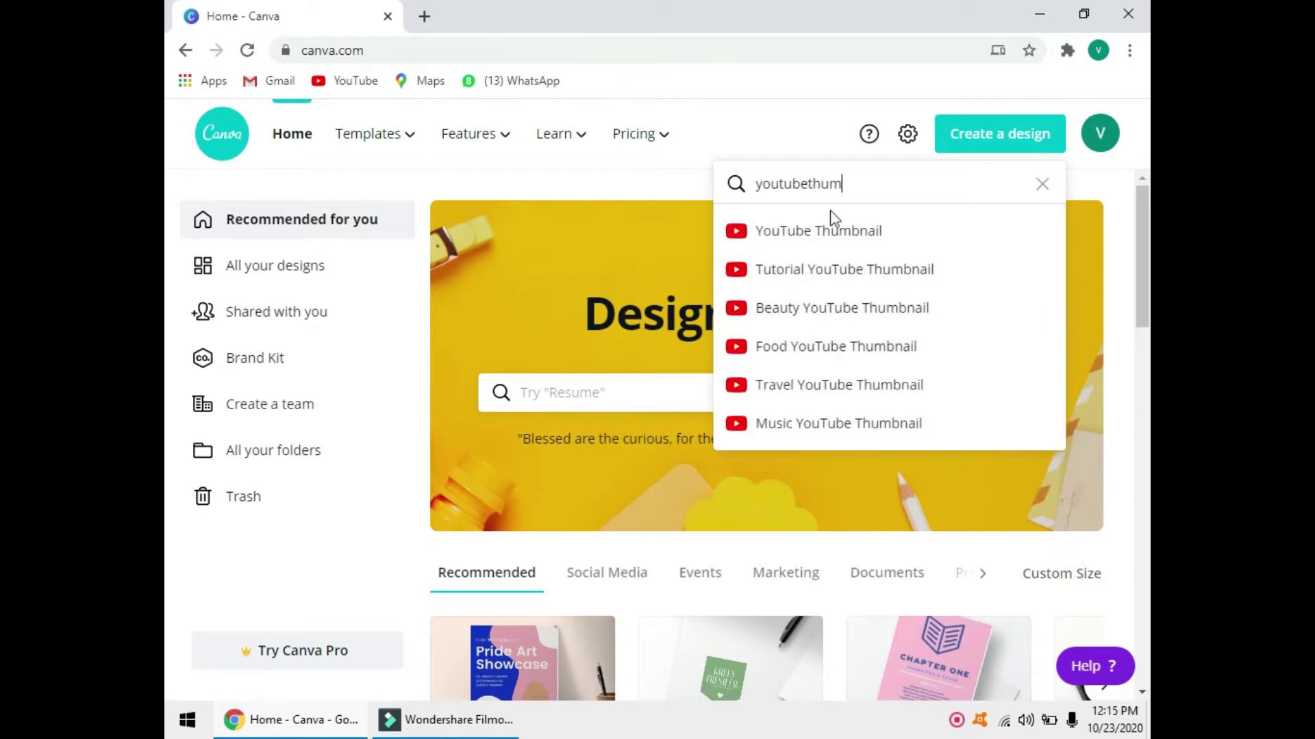
{"action": "left_click", "coordinate": [833, 226]}
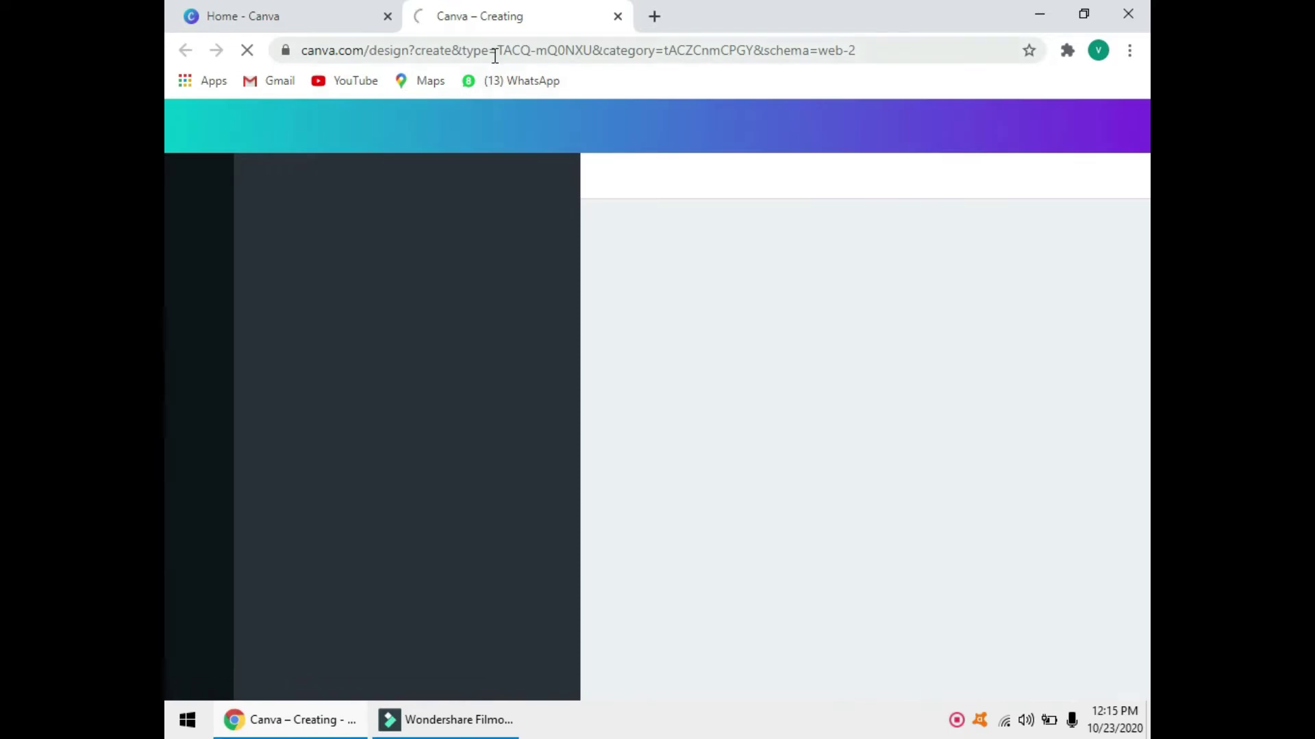
- Look through the available photos and templates, and open the uploaded images
{"action": "left_click", "coordinate": [494, 55]}
{"action": "left_click", "coordinate": [499, 48]}
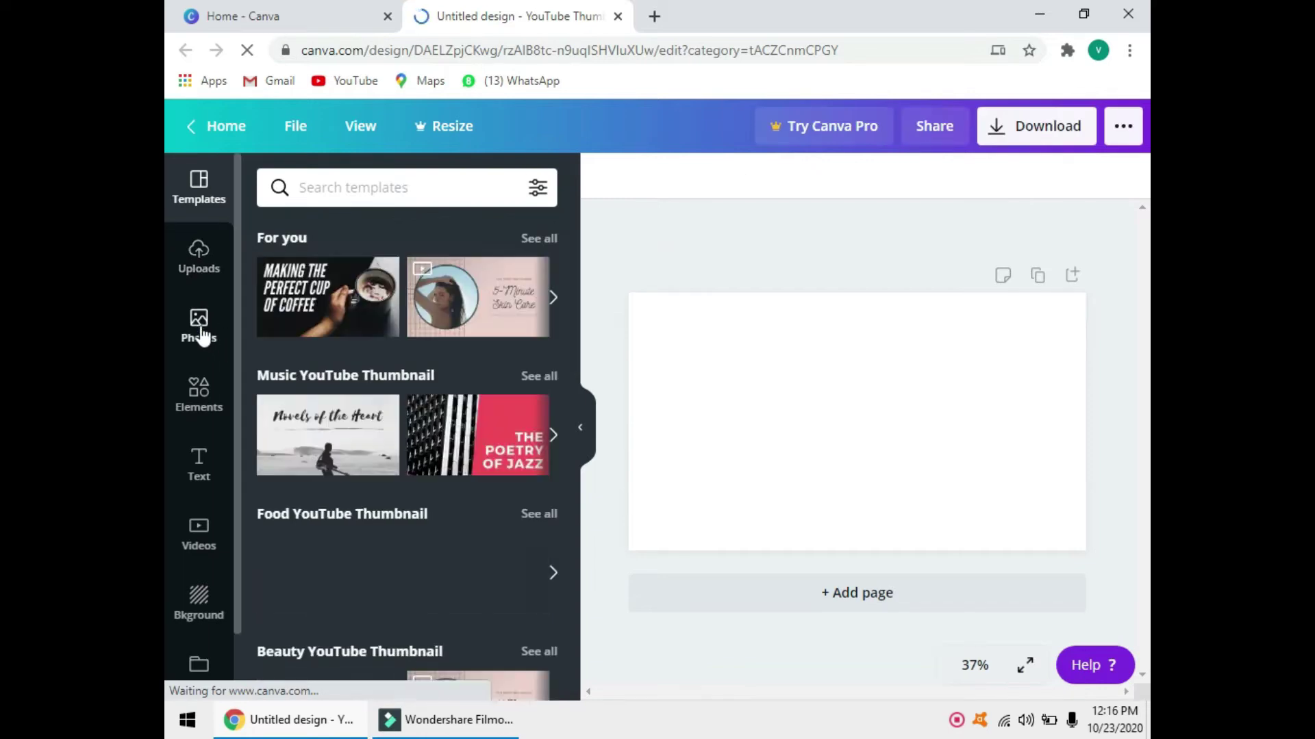
{"action": "left_click", "coordinate": [202, 330]}
{"action": "left_click", "coordinate": [199, 185]}
{"action": "scroll", "coordinate": [335, 352], "scroll_direction": "down", "scroll_amount": 5}
{"action": "left_click", "coordinate": [197, 264]}
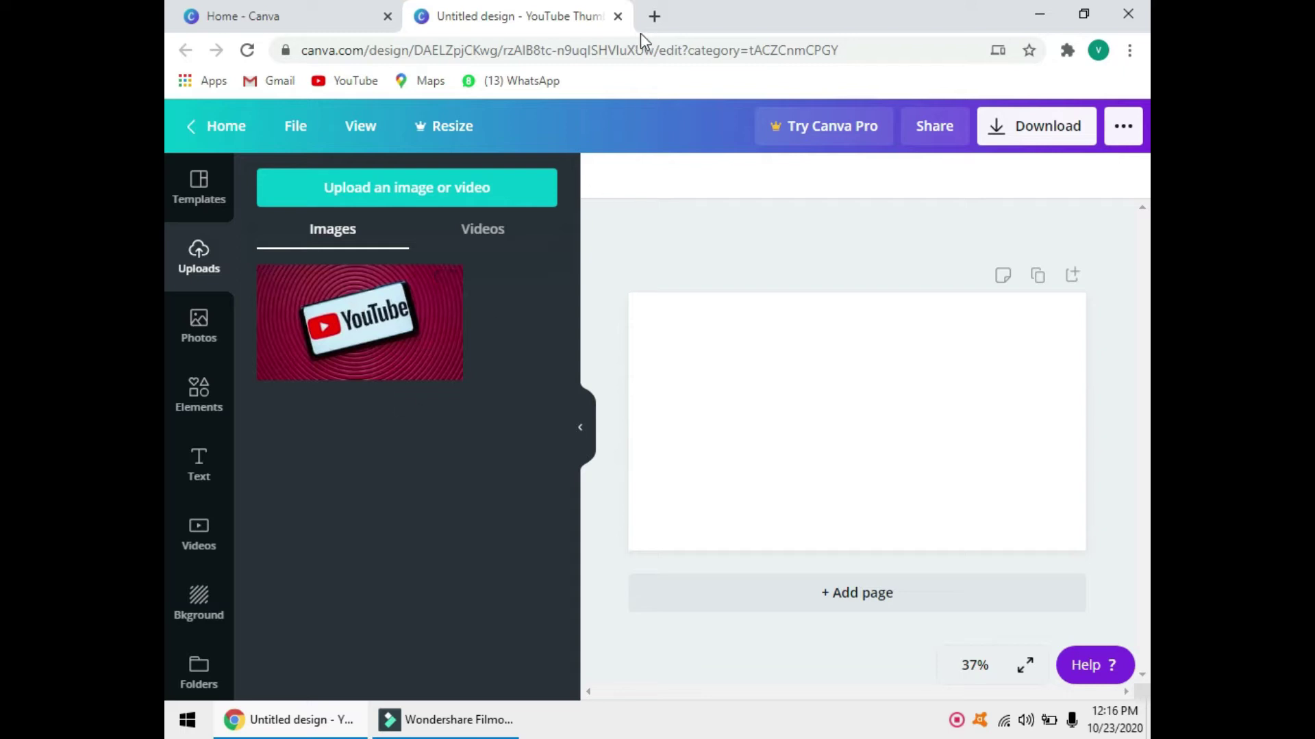
{"action": "left_click", "coordinate": [655, 17]}
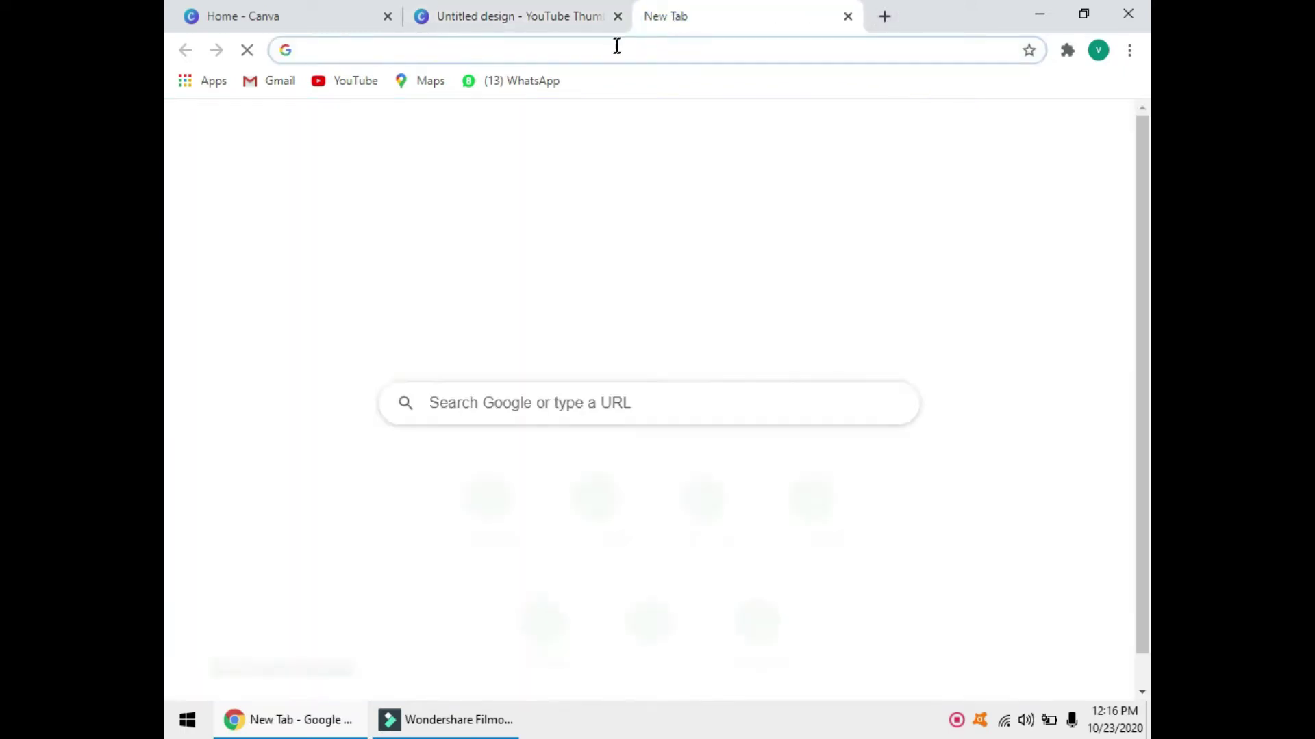
{"action": "type", "text": "youtube.com"}
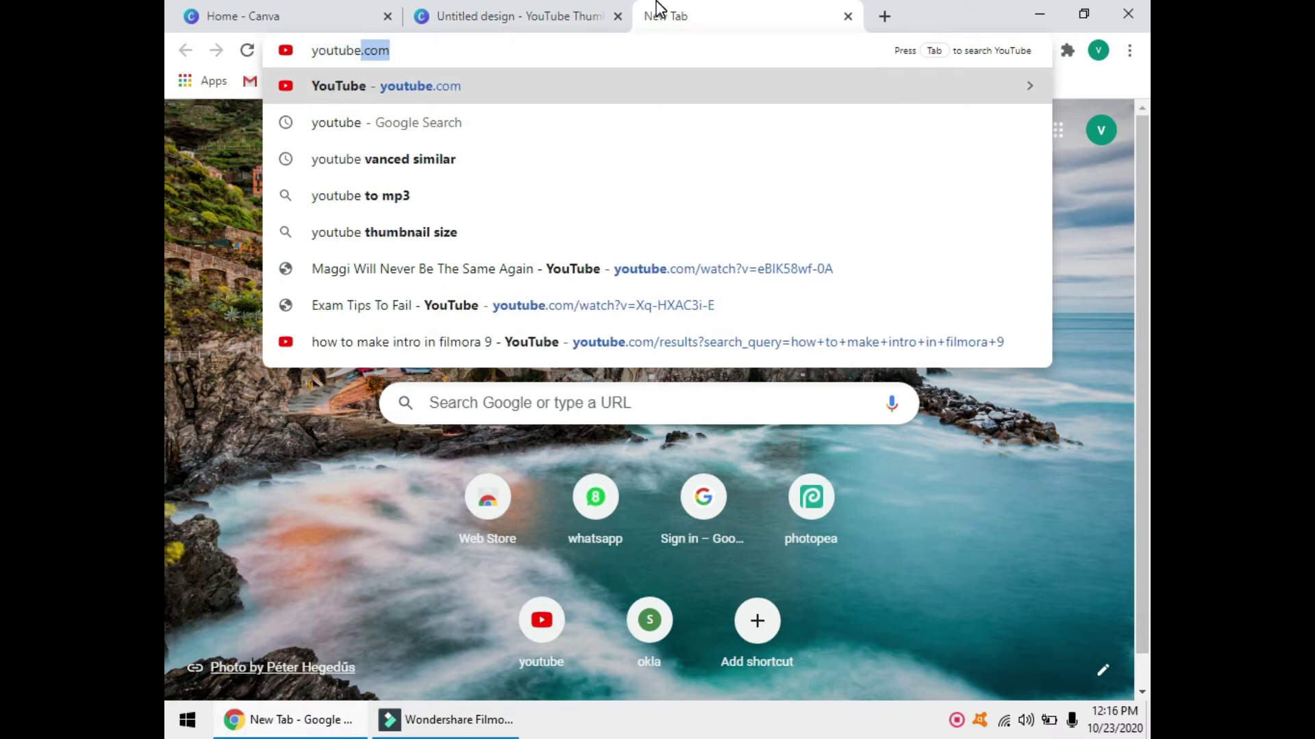
{"action": "key", "text": "Return"}
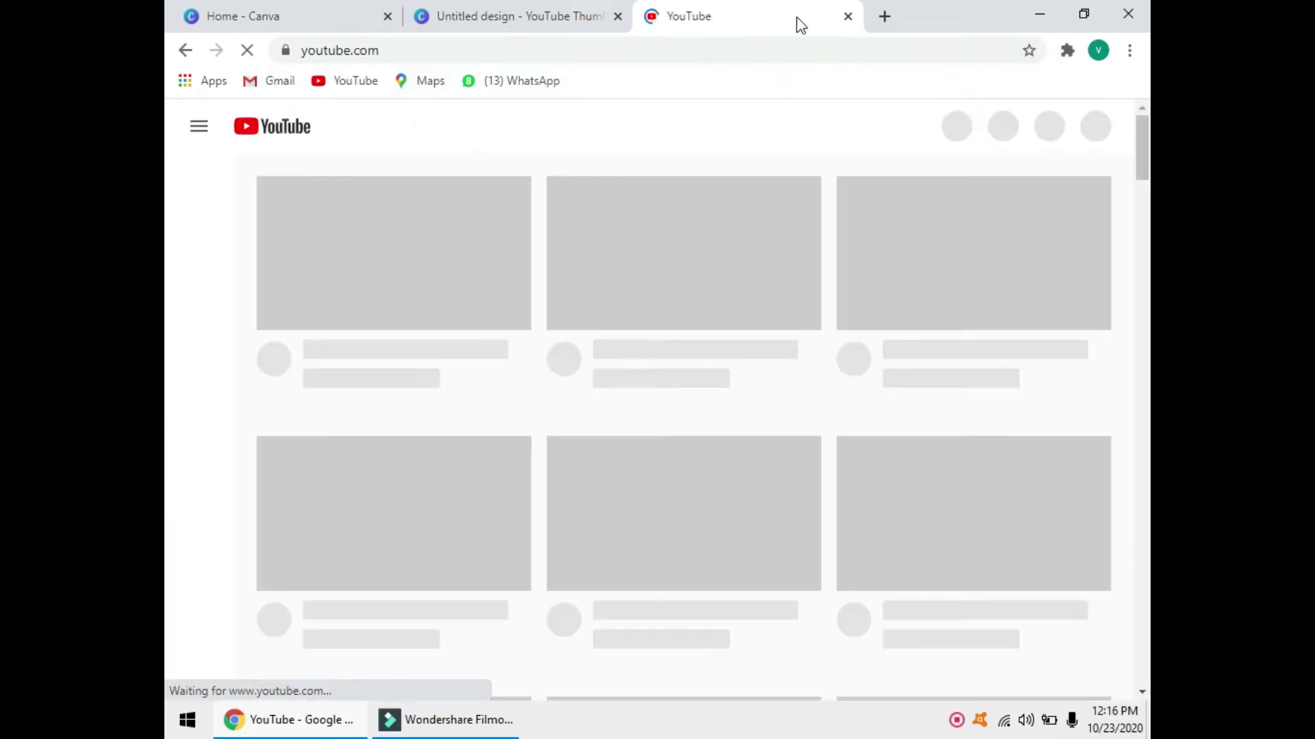
{"action": "left_click", "coordinate": [847, 17]}
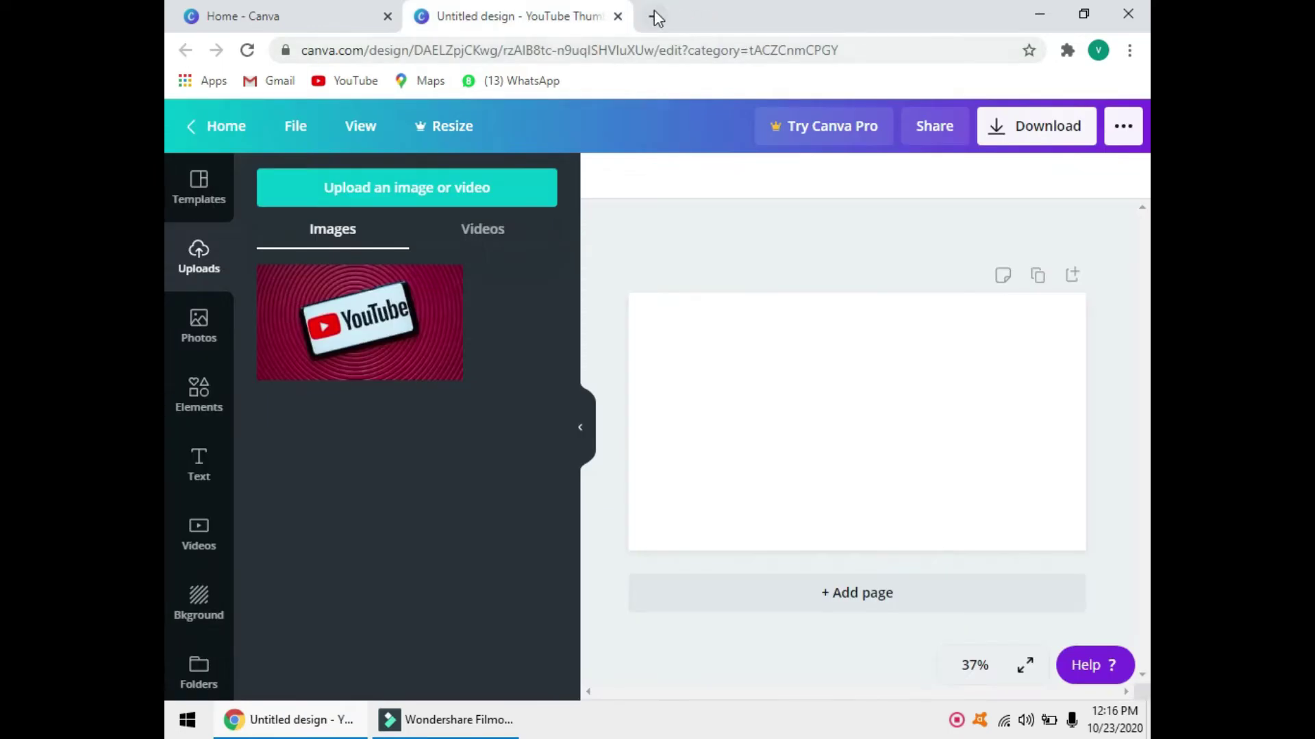
- Search Google for "youtube" in a new browser tab and show the image results
{"action": "left_click", "coordinate": [655, 17]}
{"action": "type", "text": "yo"}
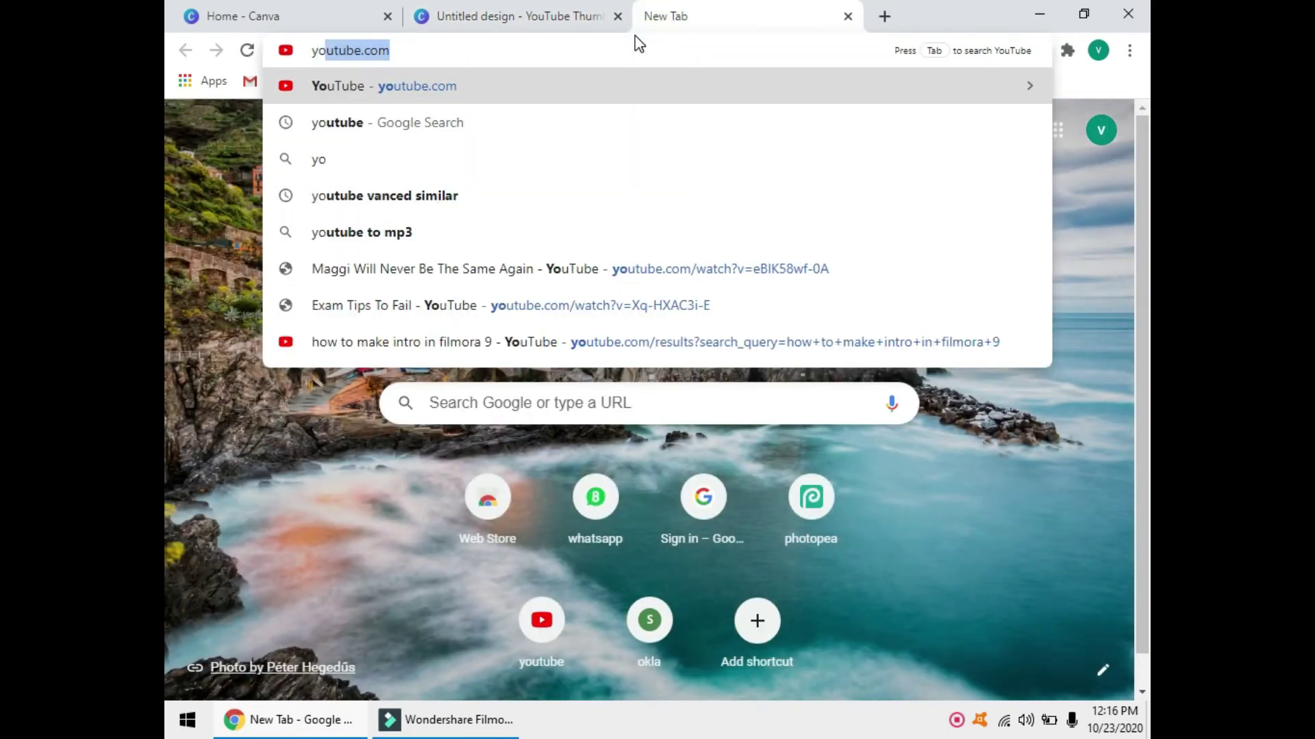
{"action": "type", "text": "utube."}
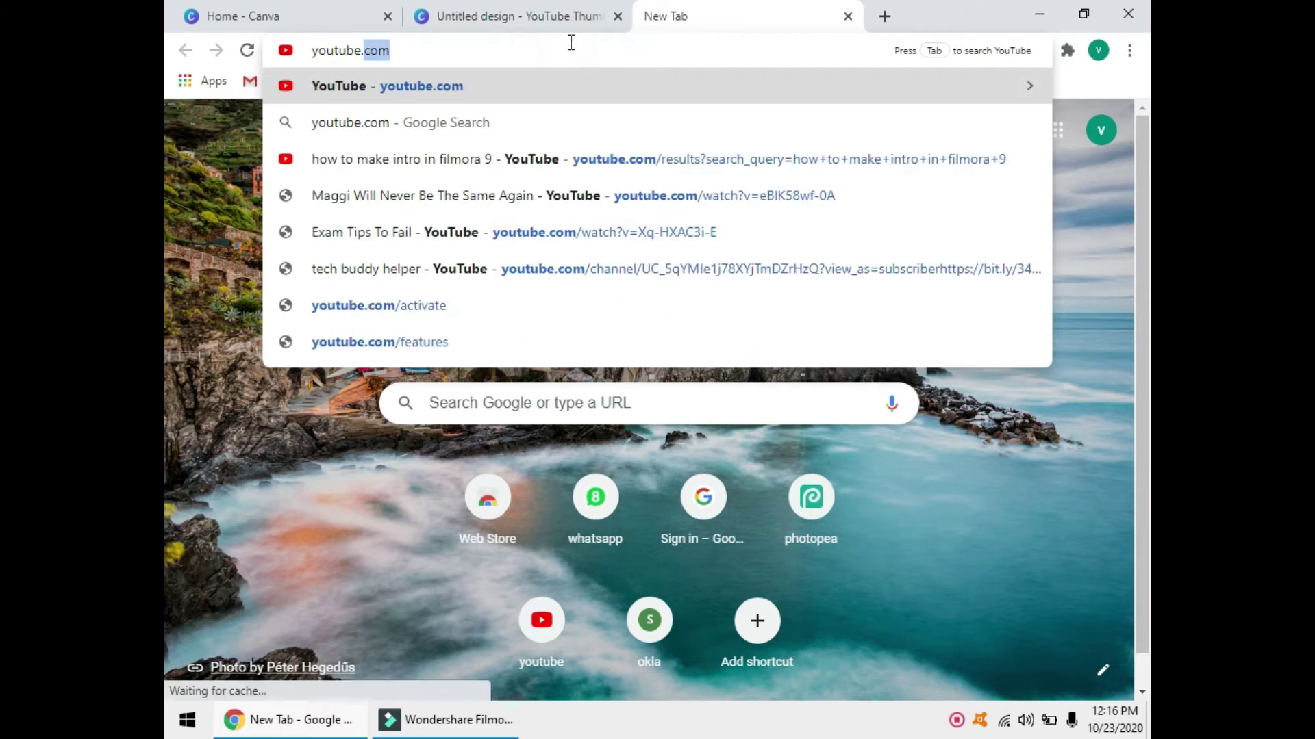
{"action": "key", "text": "BackSpace"}
{"action": "key", "text": "Return"}
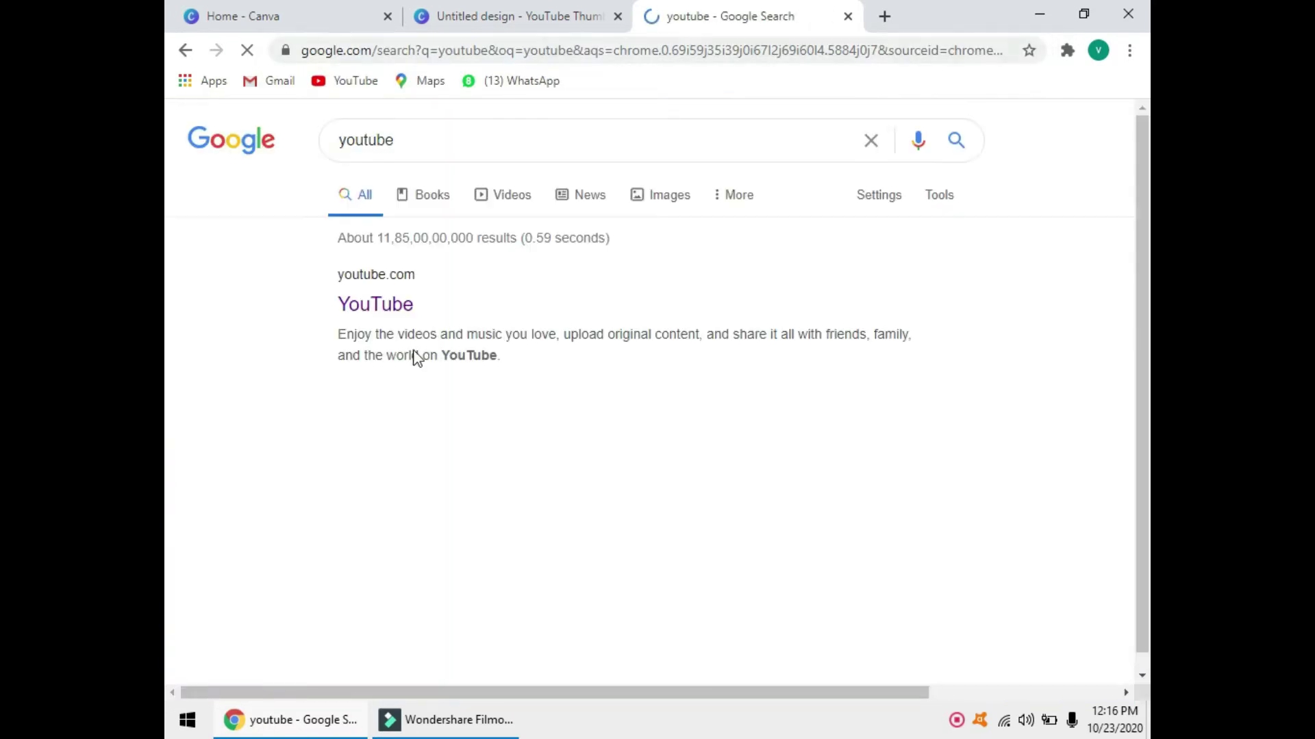
{"action": "left_click", "coordinate": [503, 197]}
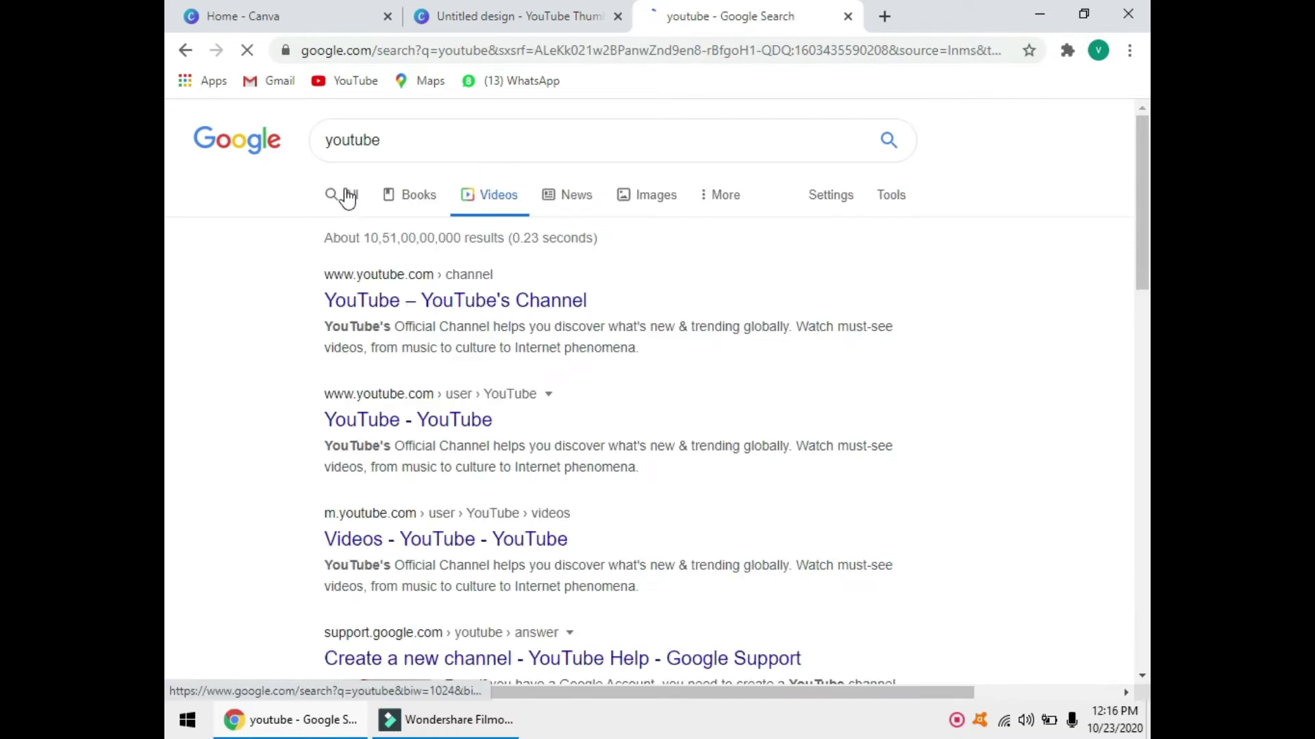
{"action": "left_click", "coordinate": [404, 196]}
{"action": "left_click", "coordinate": [663, 191]}
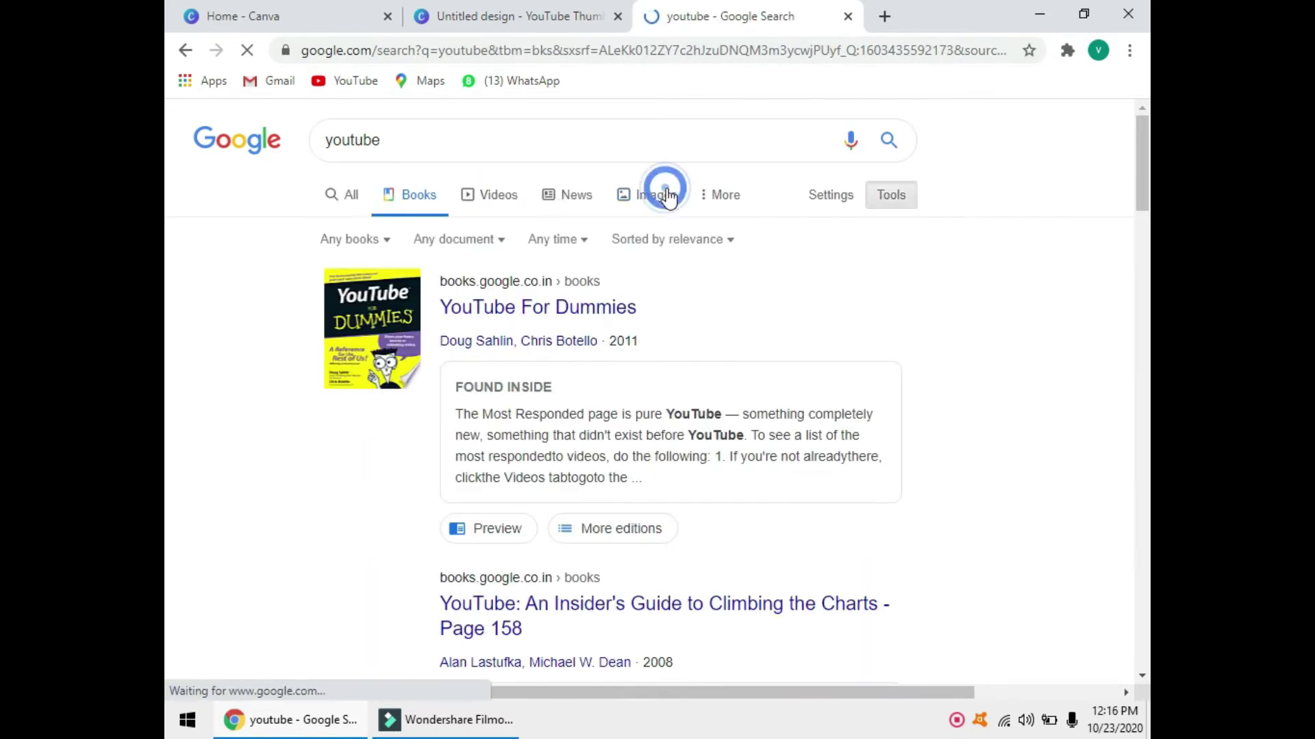
- Save a YouTube logo image from the search results to the desktop and return to the Canva thumbnail design
{"action": "scroll", "coordinate": [581, 380], "scroll_direction": "down", "scroll_amount": 10}
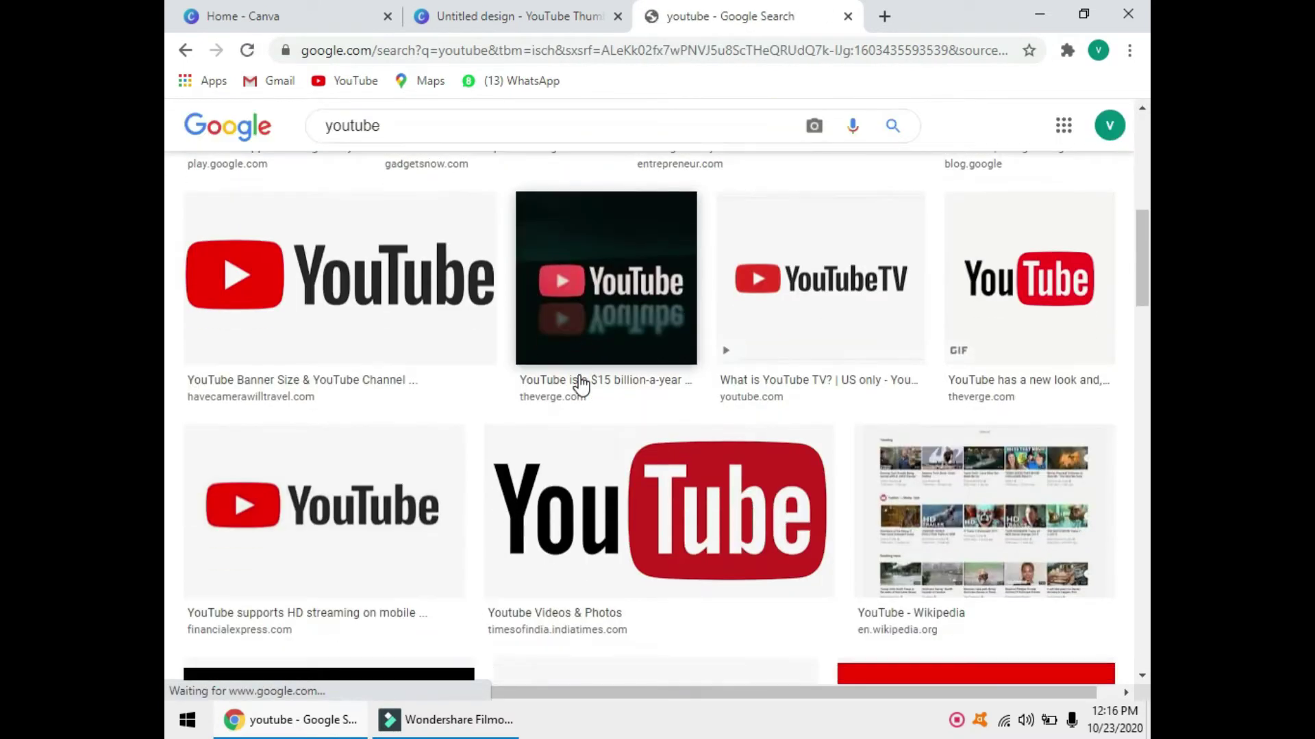
{"action": "left_click_drag", "start_coordinate": [363, 222], "coordinate": [517, 356]}
{"action": "left_click", "coordinate": [291, 720]}
{"action": "left_click", "coordinate": [510, 15]}
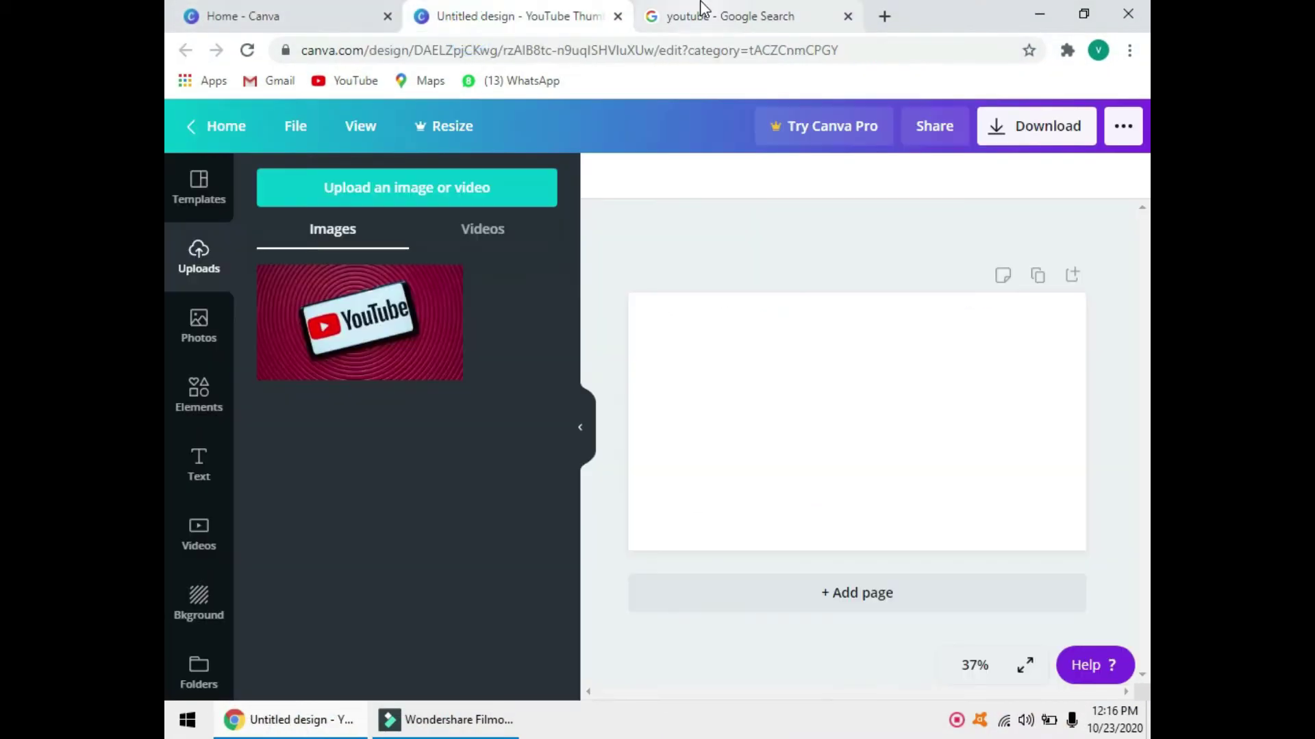
- Upload download.png from the computer's Desktop folder to the Canva image uploads
{"action": "left_click", "coordinate": [378, 196]}
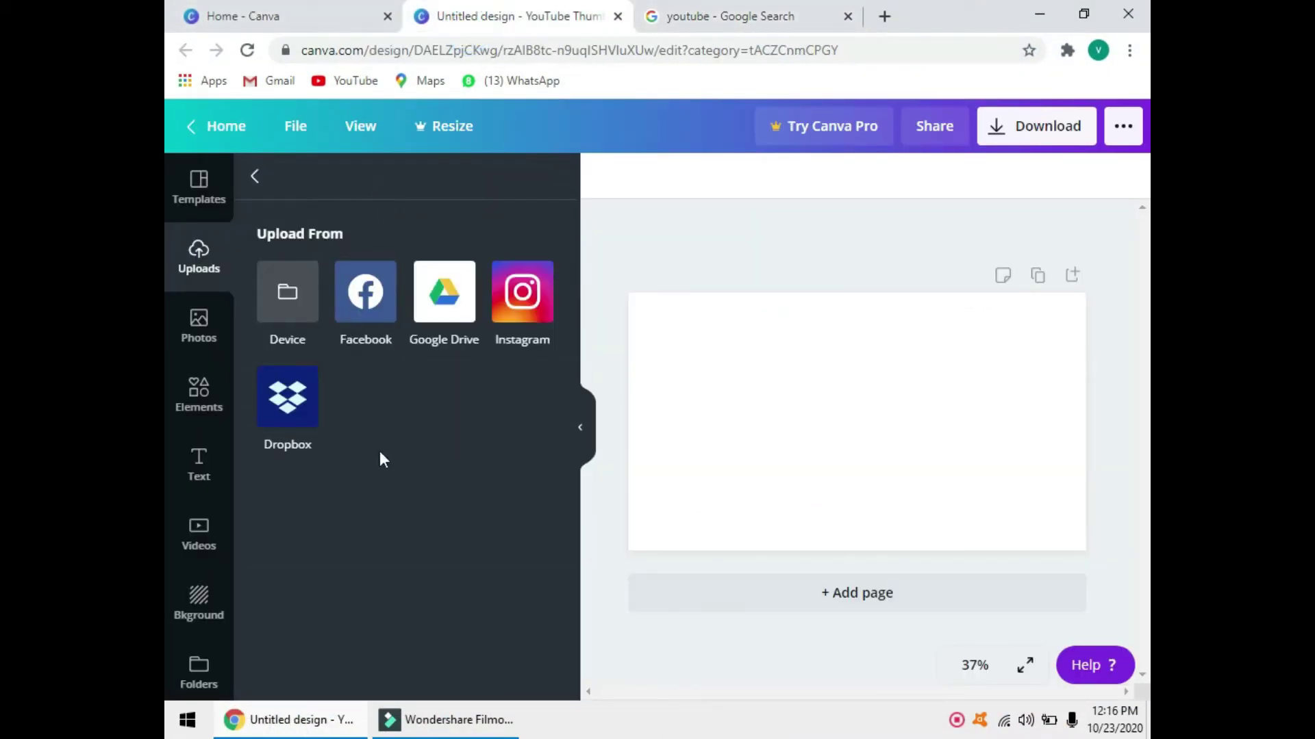
{"action": "left_click", "coordinate": [285, 301]}
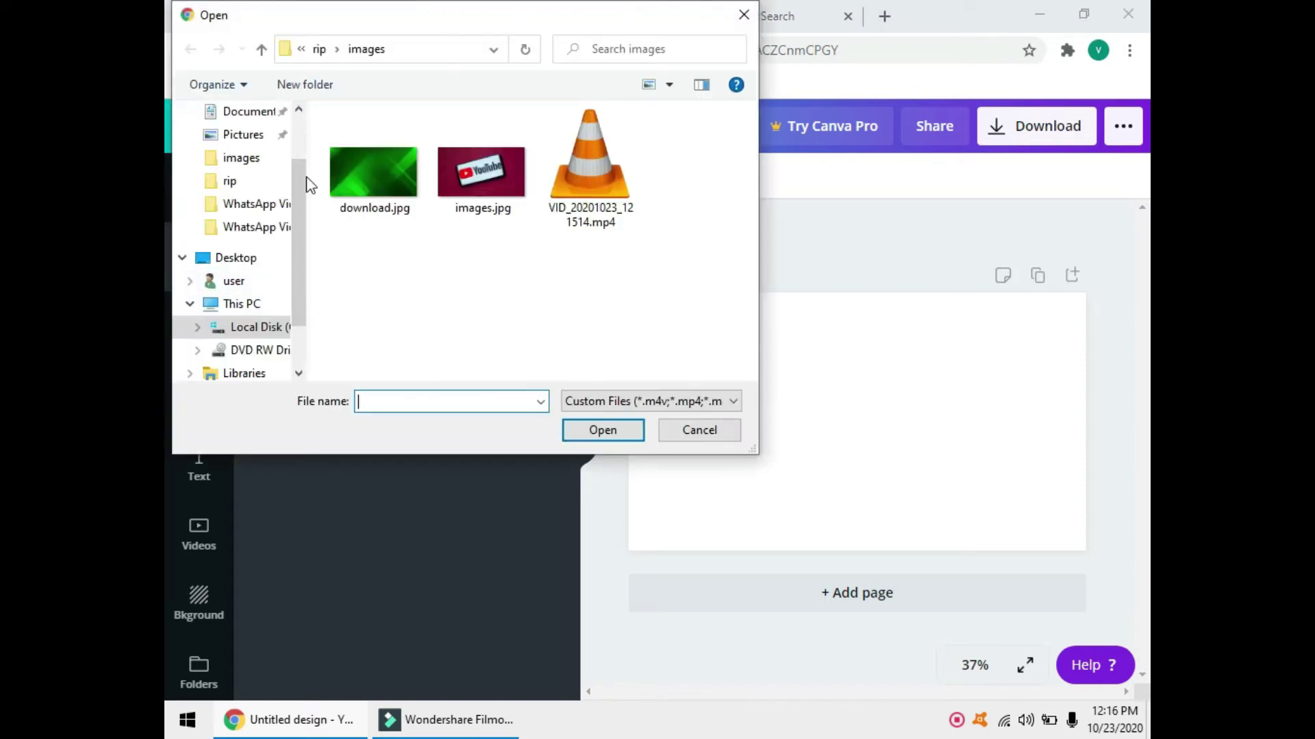
{"action": "left_click", "coordinate": [235, 143]}
{"action": "left_click", "coordinate": [473, 181]}
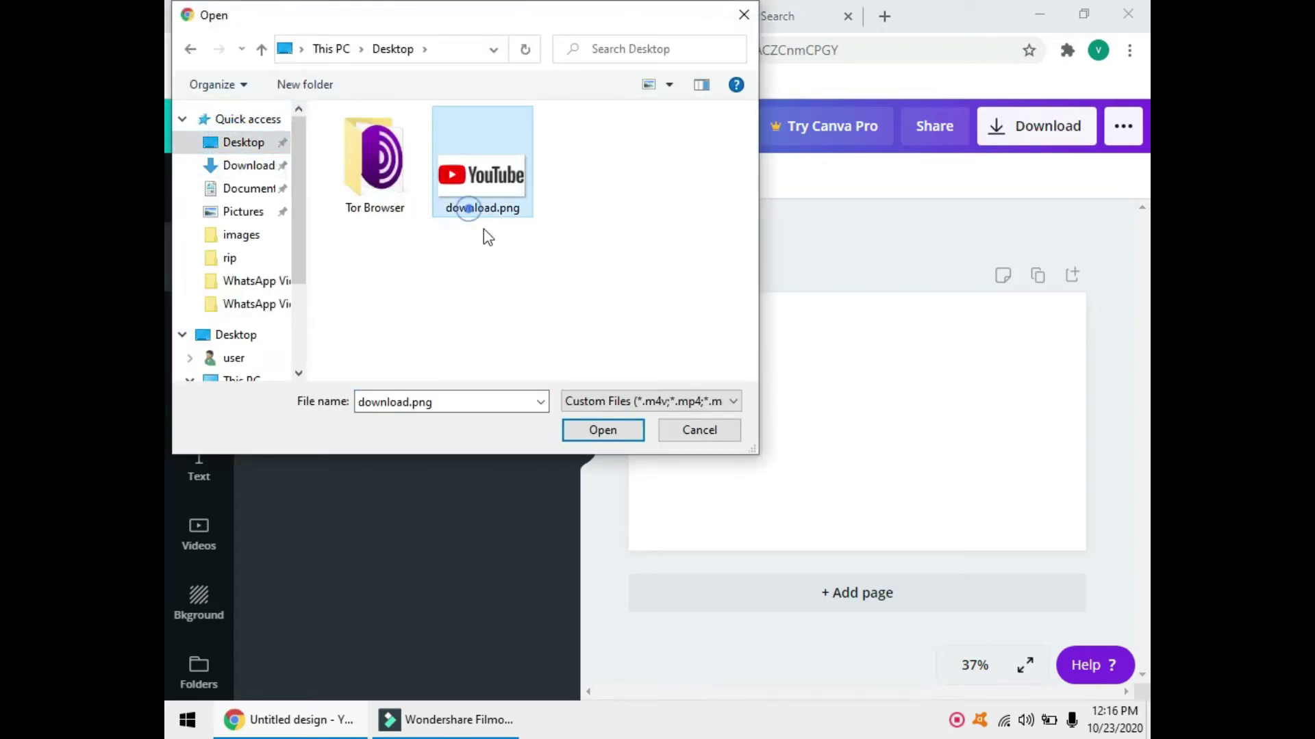
{"action": "left_click", "coordinate": [620, 432]}
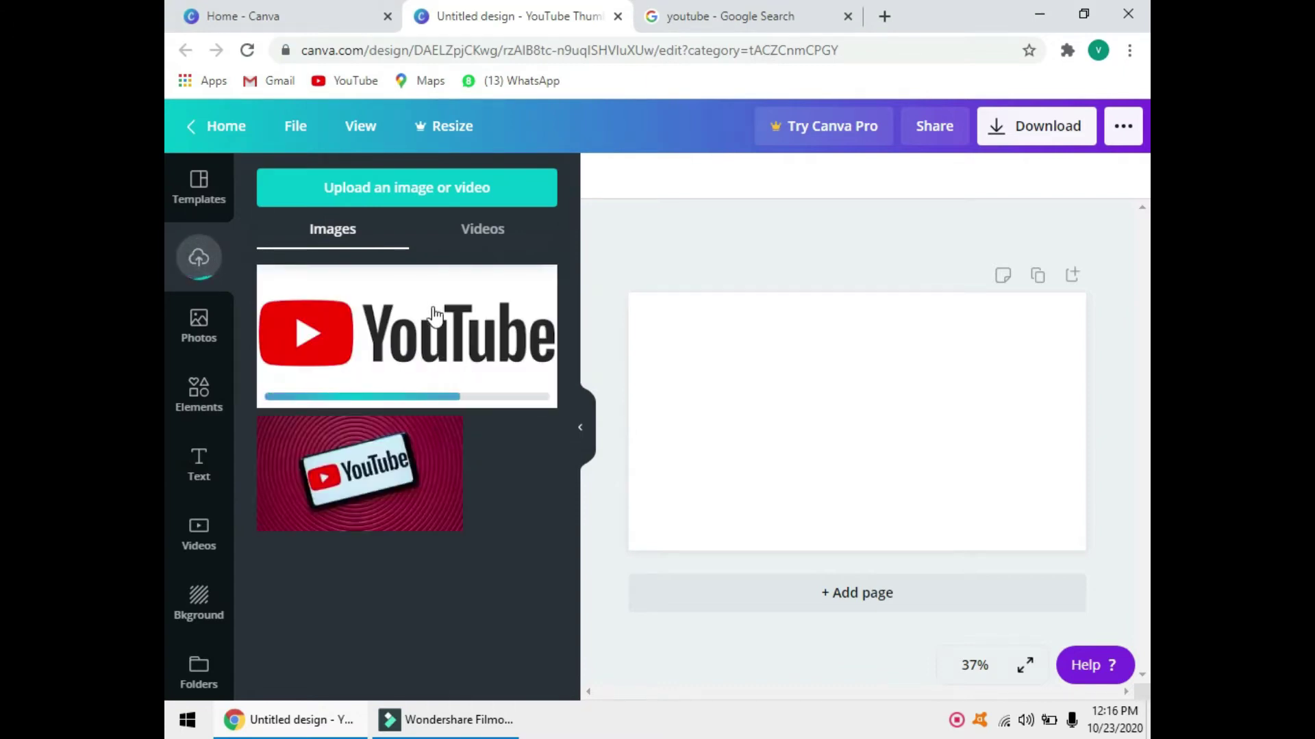
- Place the uploaded white YouTube logo image on the blank thumbnail page
{"action": "left_click_drag", "start_coordinate": [347, 302], "coordinate": [737, 382]}
{"action": "left_click", "coordinate": [771, 532]}
{"action": "left_click", "coordinate": [905, 450]}
- Set the thumbnail's background colour to the default red
{"action": "left_click", "coordinate": [971, 486]}
{"action": "left_click", "coordinate": [606, 176]}
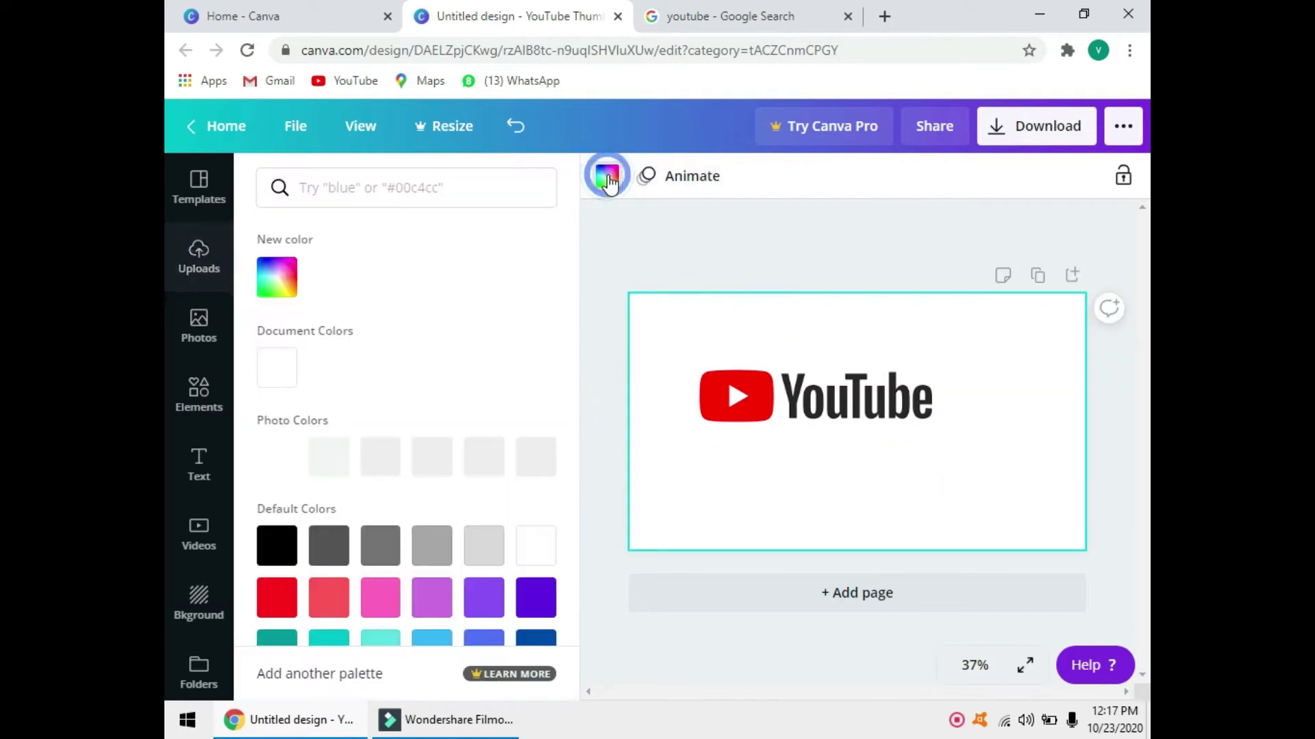
{"action": "left_click", "coordinate": [277, 597]}
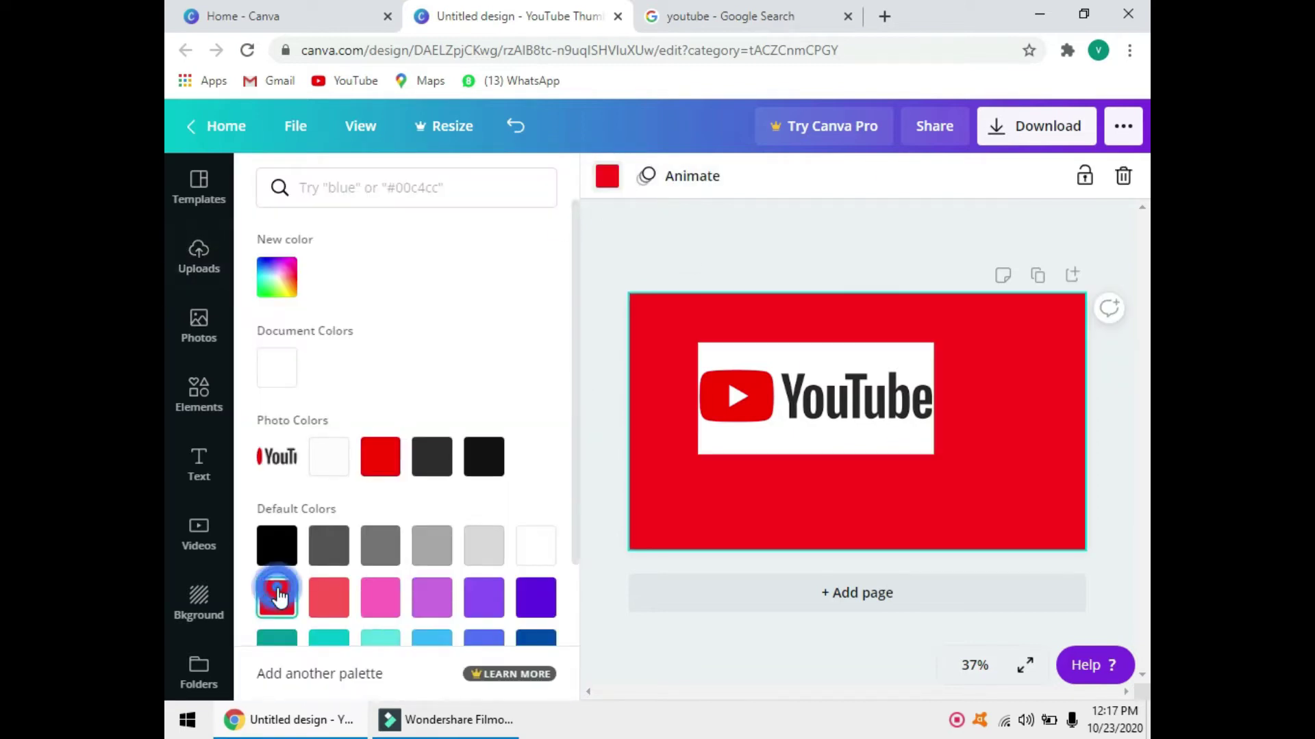
{"action": "left_click", "coordinate": [872, 547]}
{"action": "left_click", "coordinate": [643, 280]}
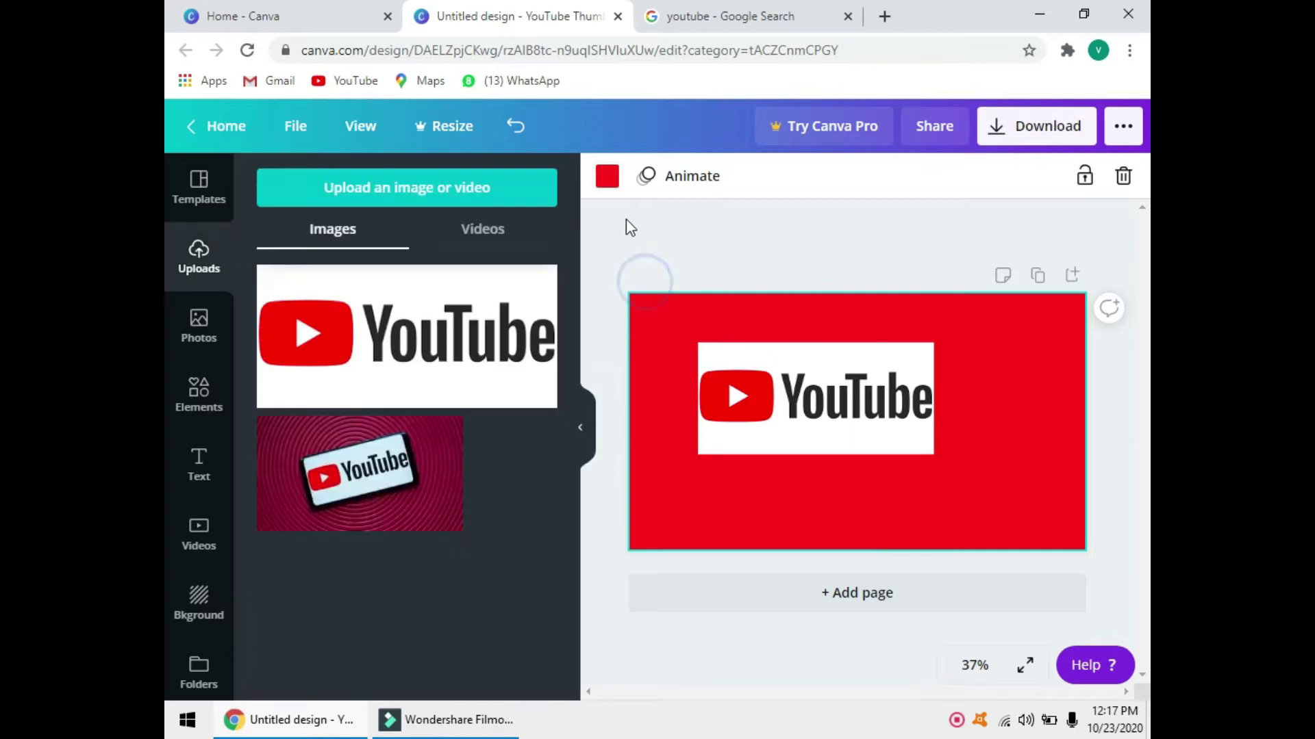
- Move the YouTube logo image closer to the thumbnail's upper-left corner
{"action": "left_click_drag", "start_coordinate": [782, 411], "coordinate": [736, 386]}
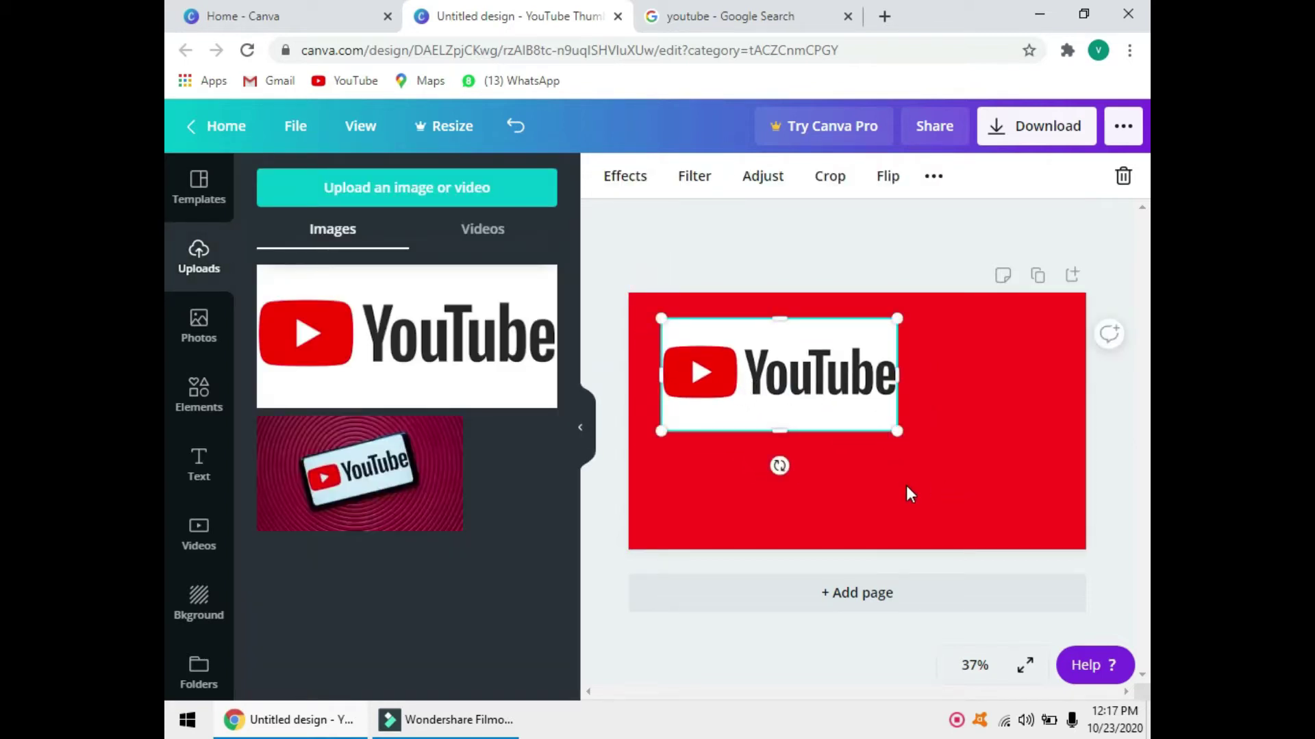
{"action": "left_click", "coordinate": [808, 510]}
{"action": "left_click", "coordinate": [843, 371]}
- Search Google for "bg remove" in the image search tab and open the remove.bg website
{"action": "left_click", "coordinate": [705, 15]}
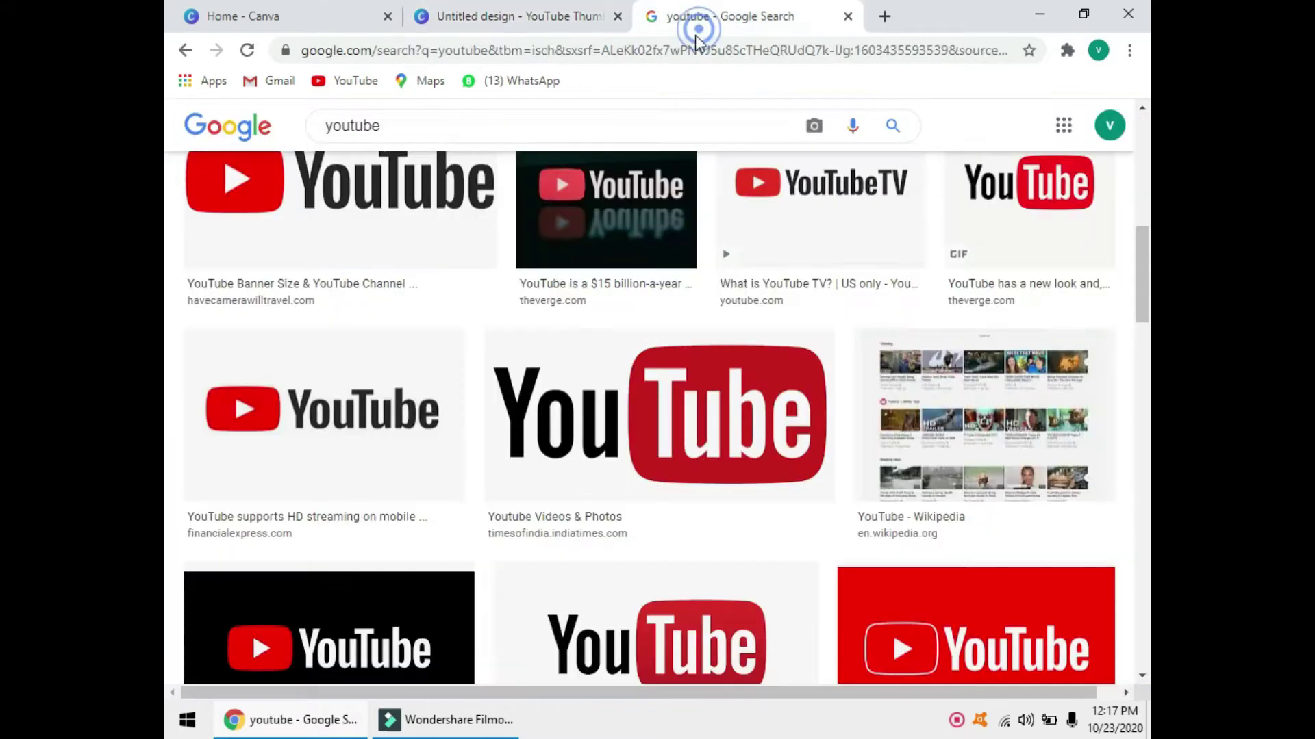
{"action": "left_click", "coordinate": [688, 57]}
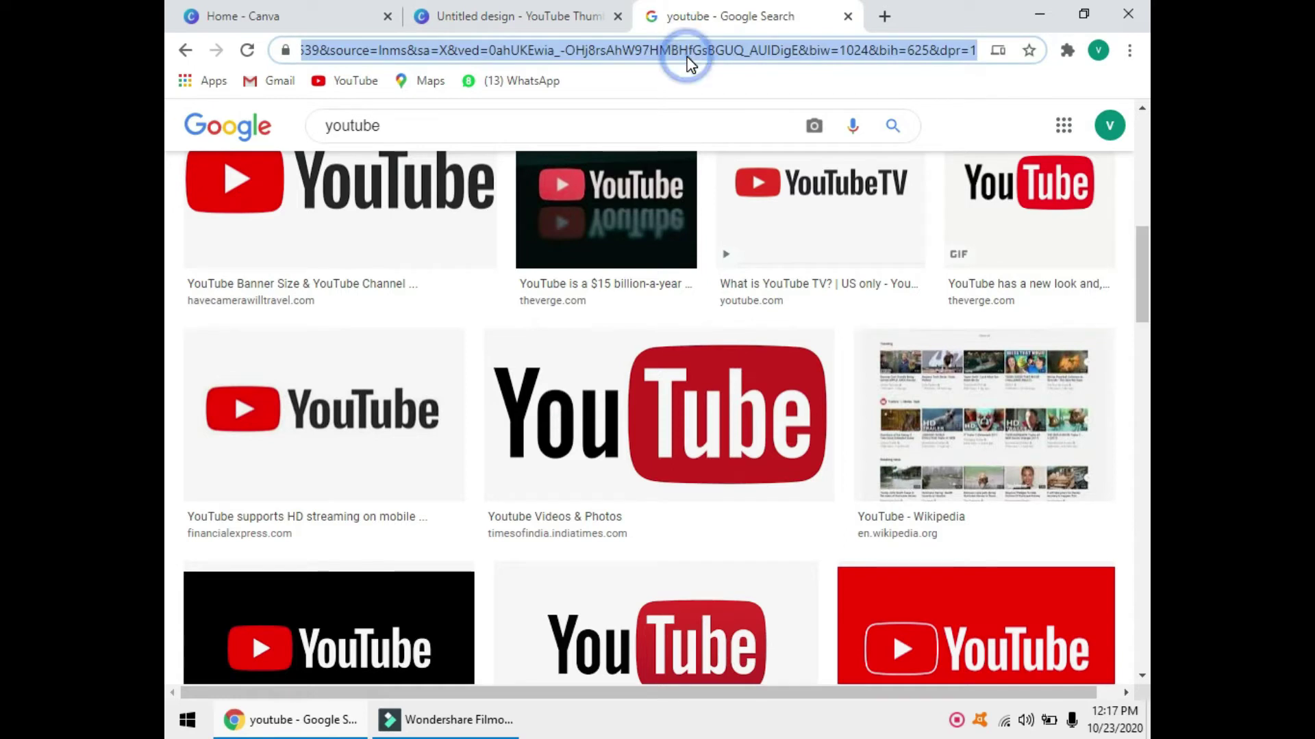
{"action": "key", "text": "BackSpace"}
{"action": "type", "text": "bg "}
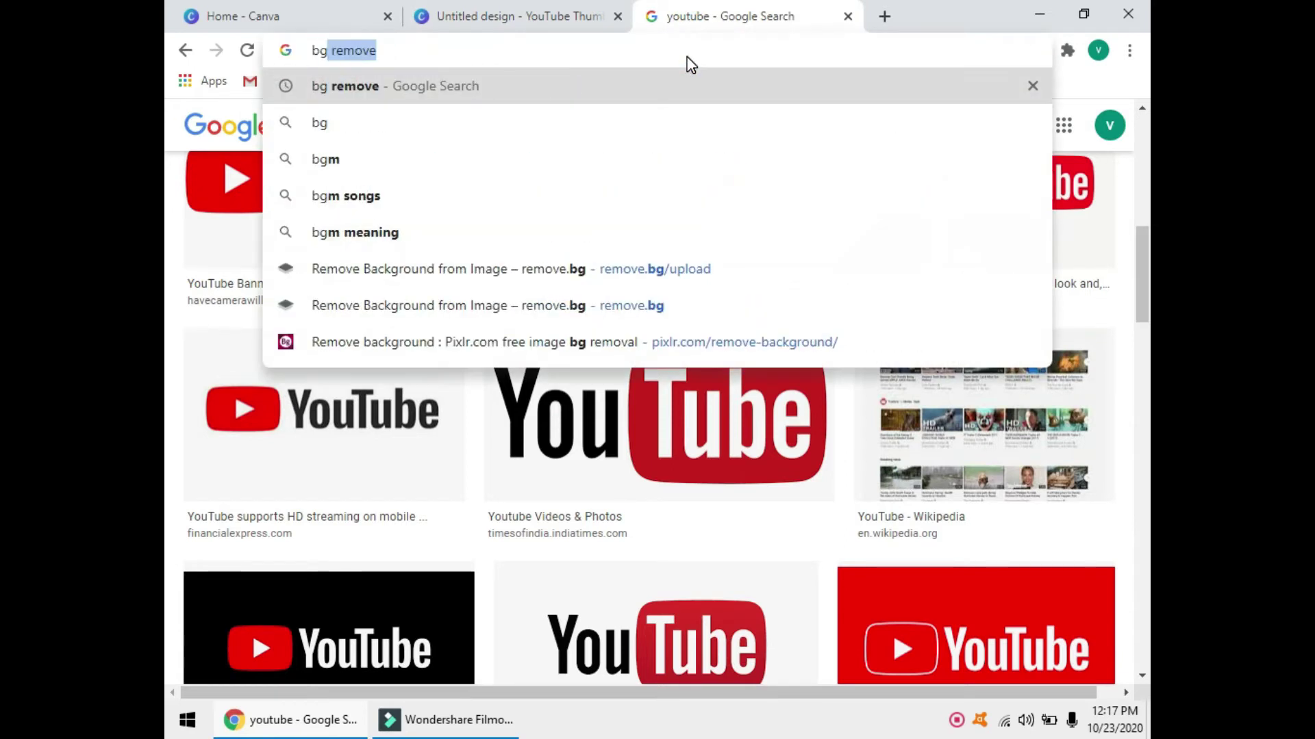
{"action": "type", "text": "remove"}
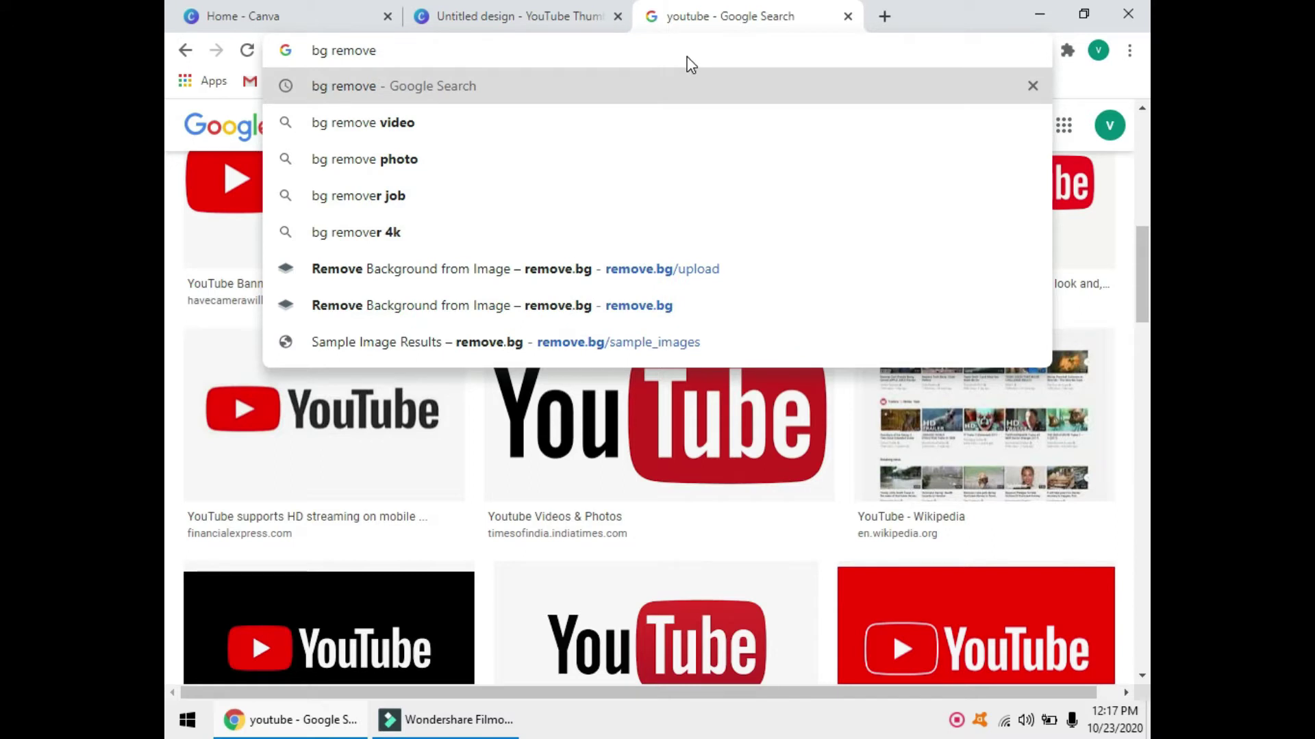
{"action": "key", "text": "Return"}
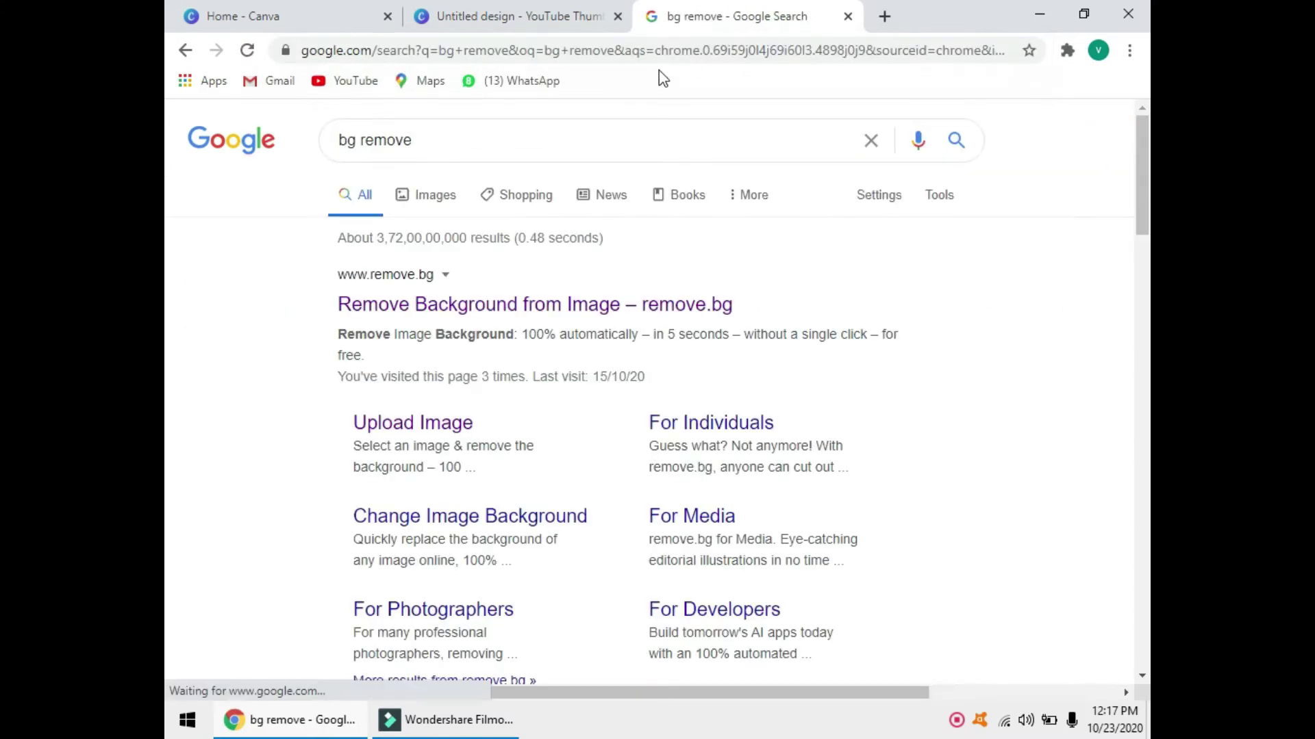
{"action": "left_click", "coordinate": [652, 305]}
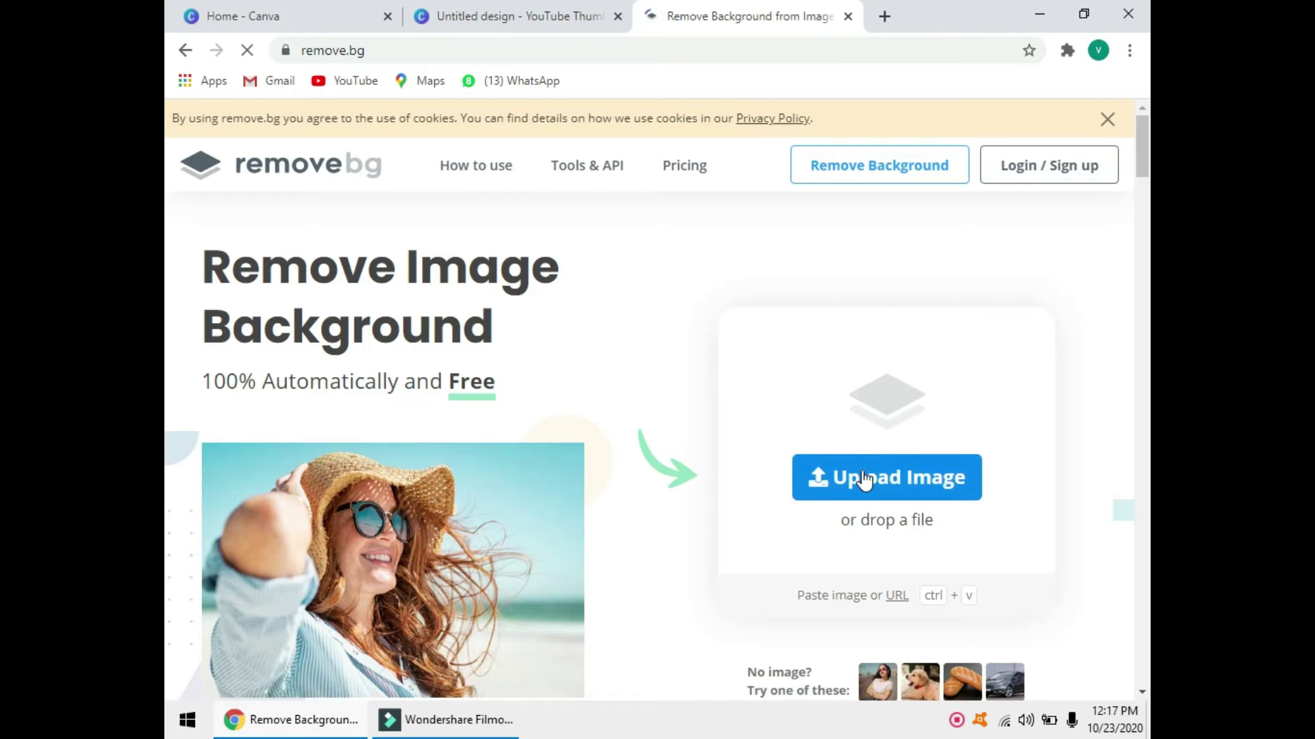
- Upload download.png from the Desktop to remove.bg to remove the logo's background
{"action": "left_click", "coordinate": [872, 479]}
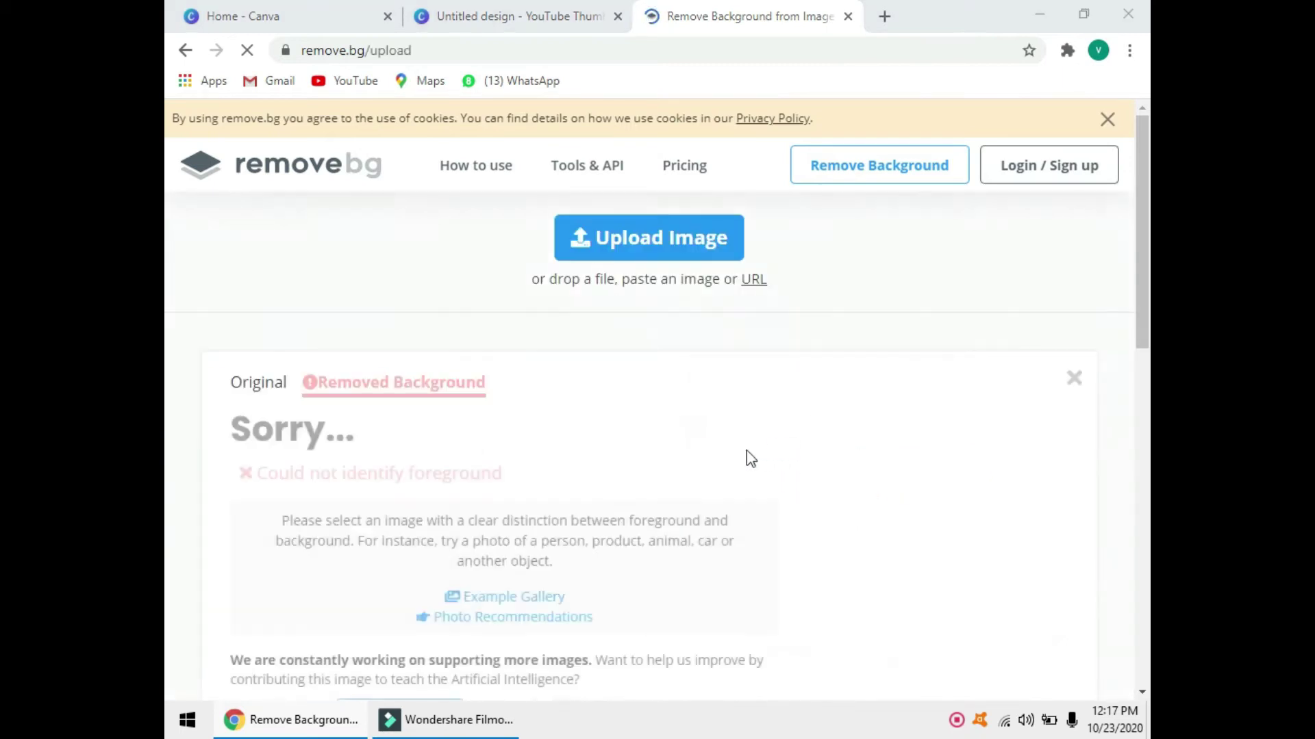
{"action": "left_click", "coordinate": [482, 180]}
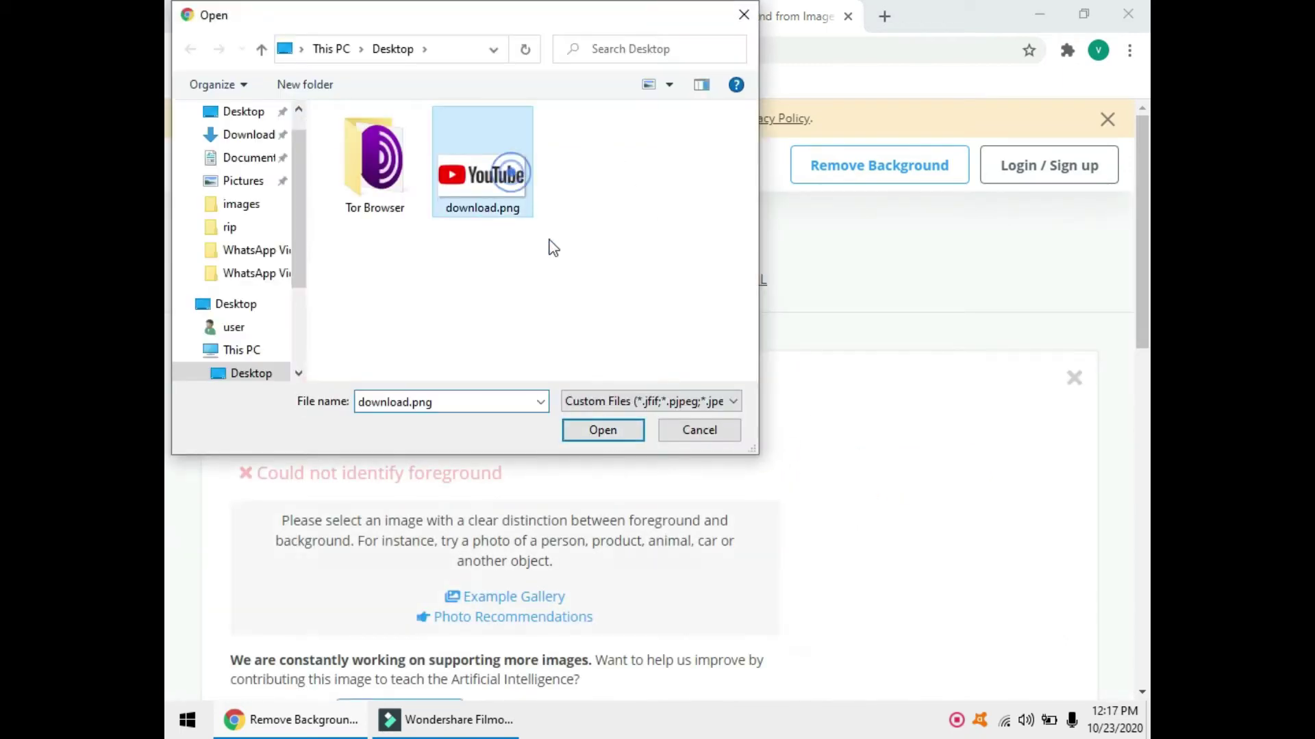
{"action": "left_click", "coordinate": [620, 436]}
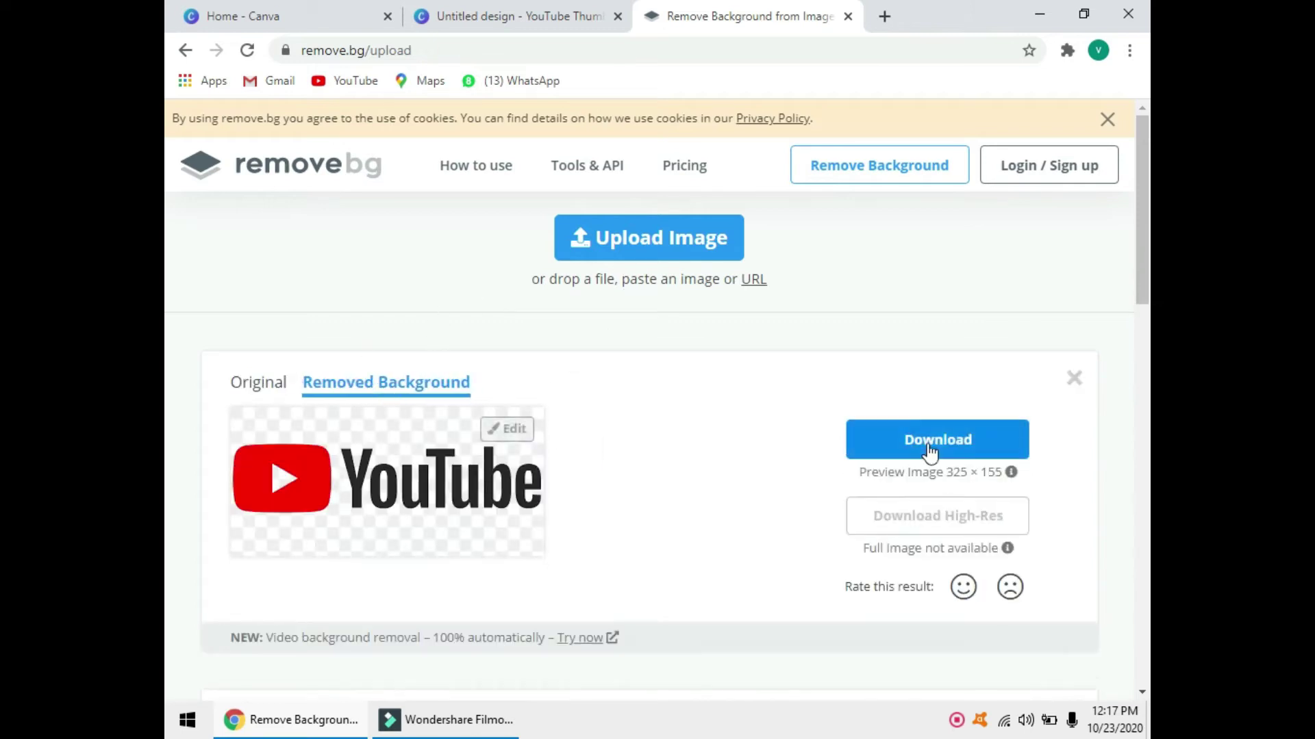
- Download the preview-size image of the YouTube logo with its background removed
{"action": "left_click", "coordinate": [932, 443]}
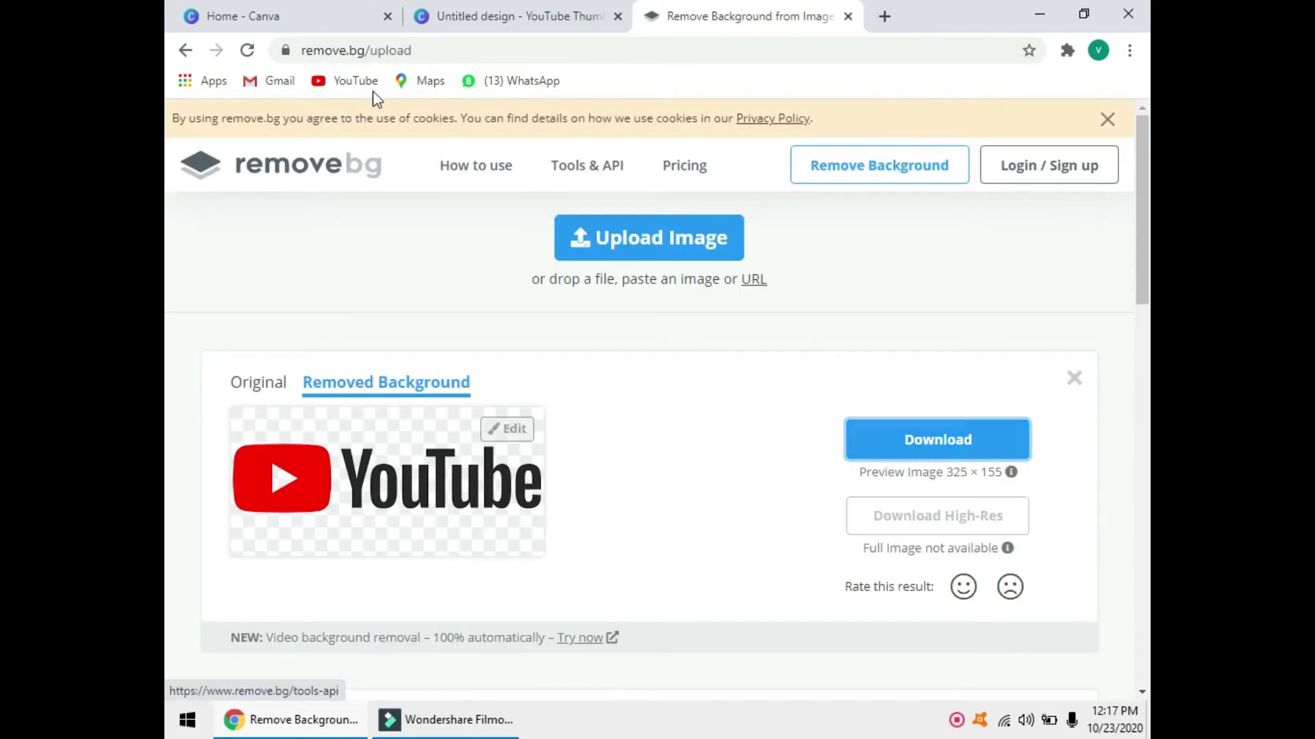
{"action": "left_click", "coordinate": [471, 8]}
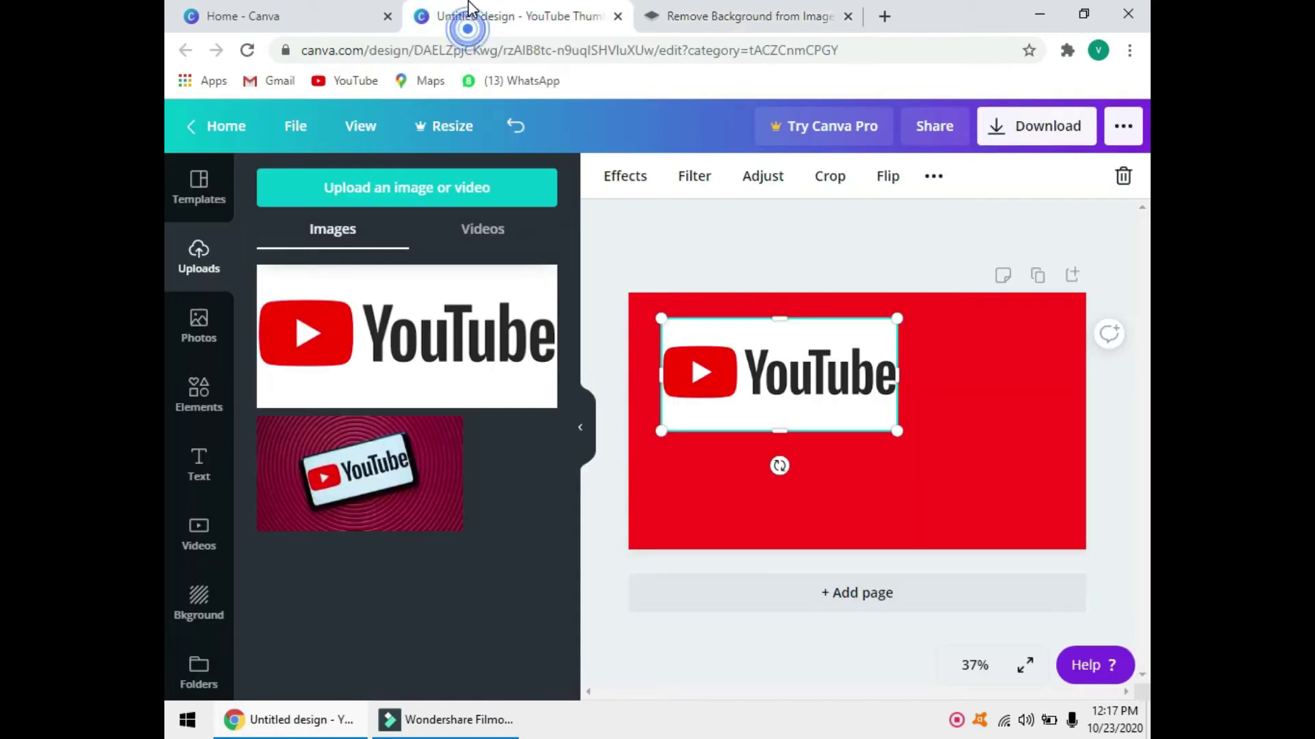
{"action": "left_click", "coordinate": [733, 24]}
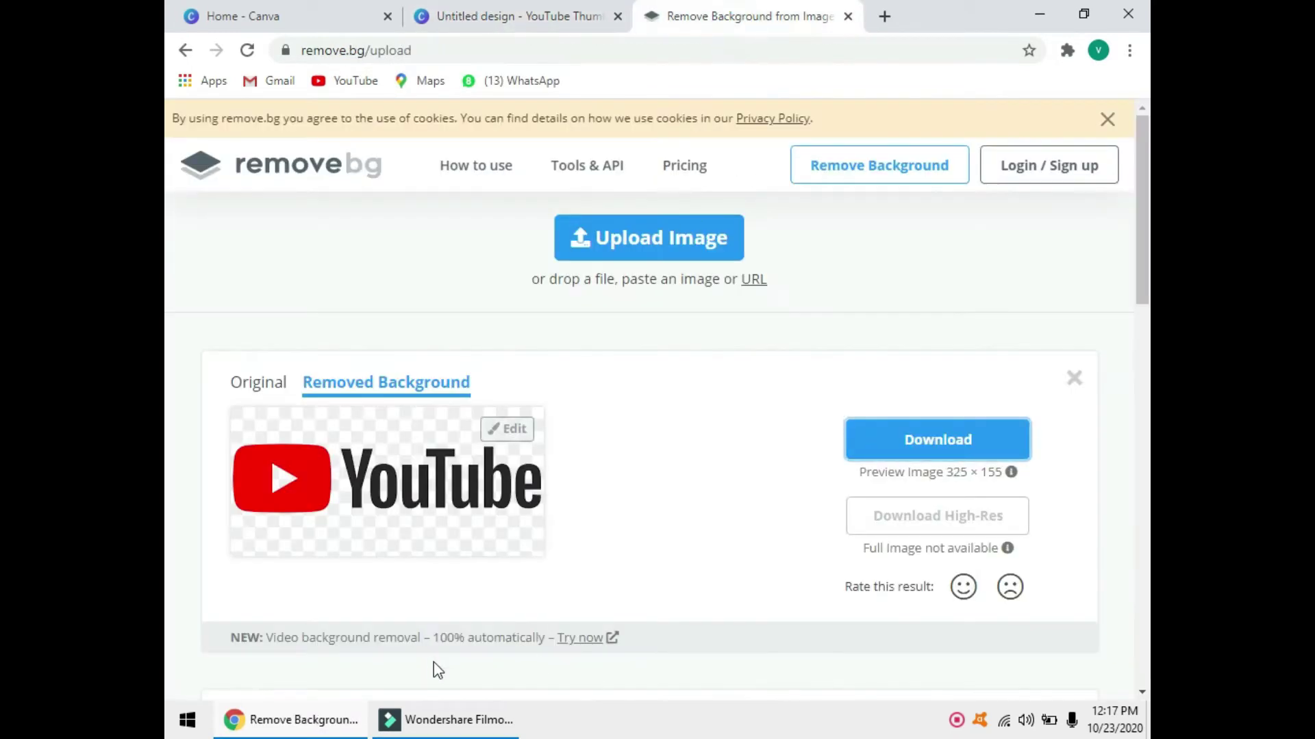
{"action": "left_click", "coordinate": [900, 437]}
{"action": "left_click", "coordinate": [900, 444]}
{"action": "left_click", "coordinate": [899, 443]}
{"action": "left_click", "coordinate": [899, 443]}
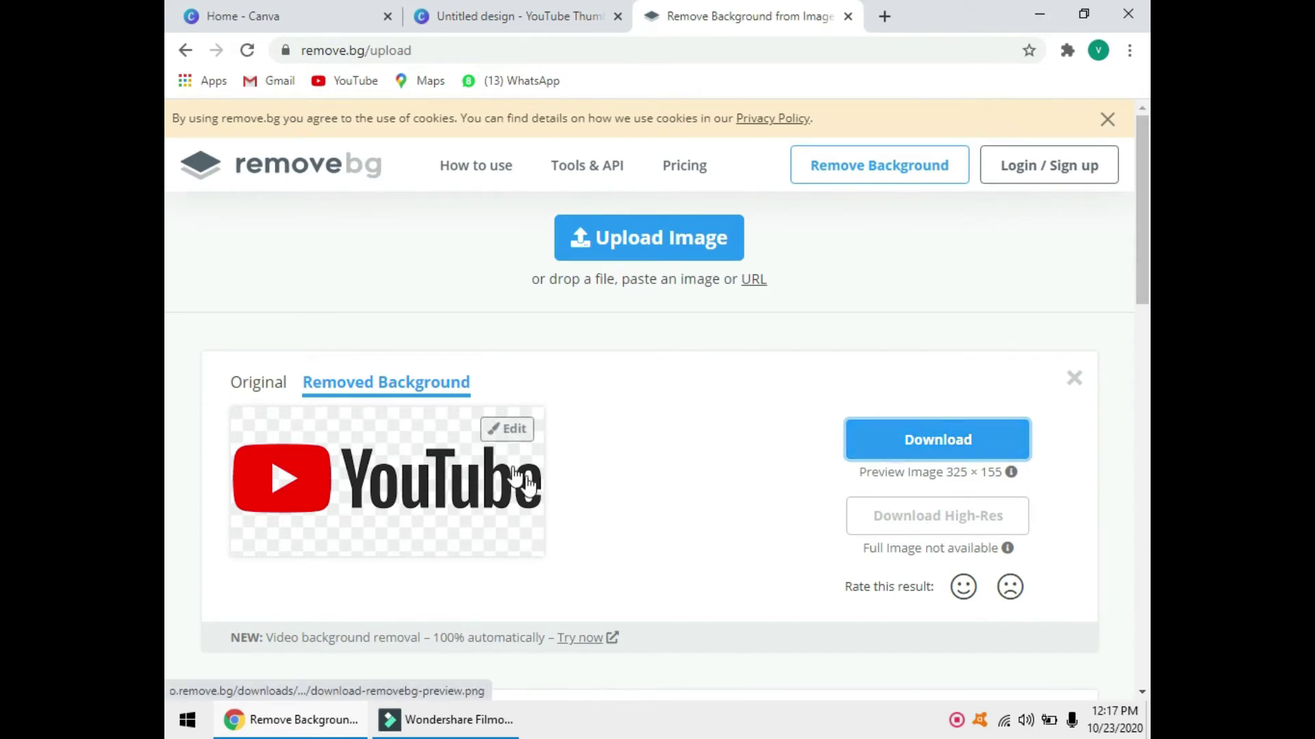
{"action": "left_click", "coordinate": [356, 384]}
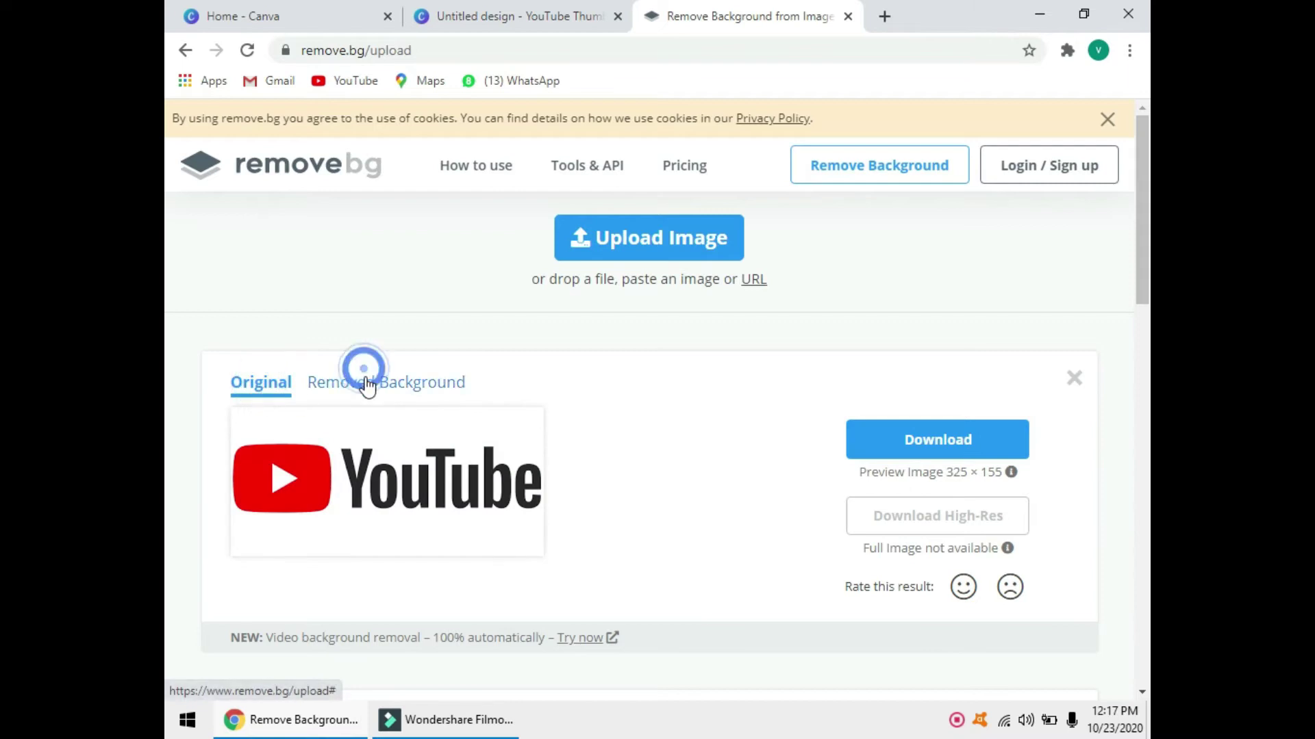
{"action": "left_click", "coordinate": [980, 348]}
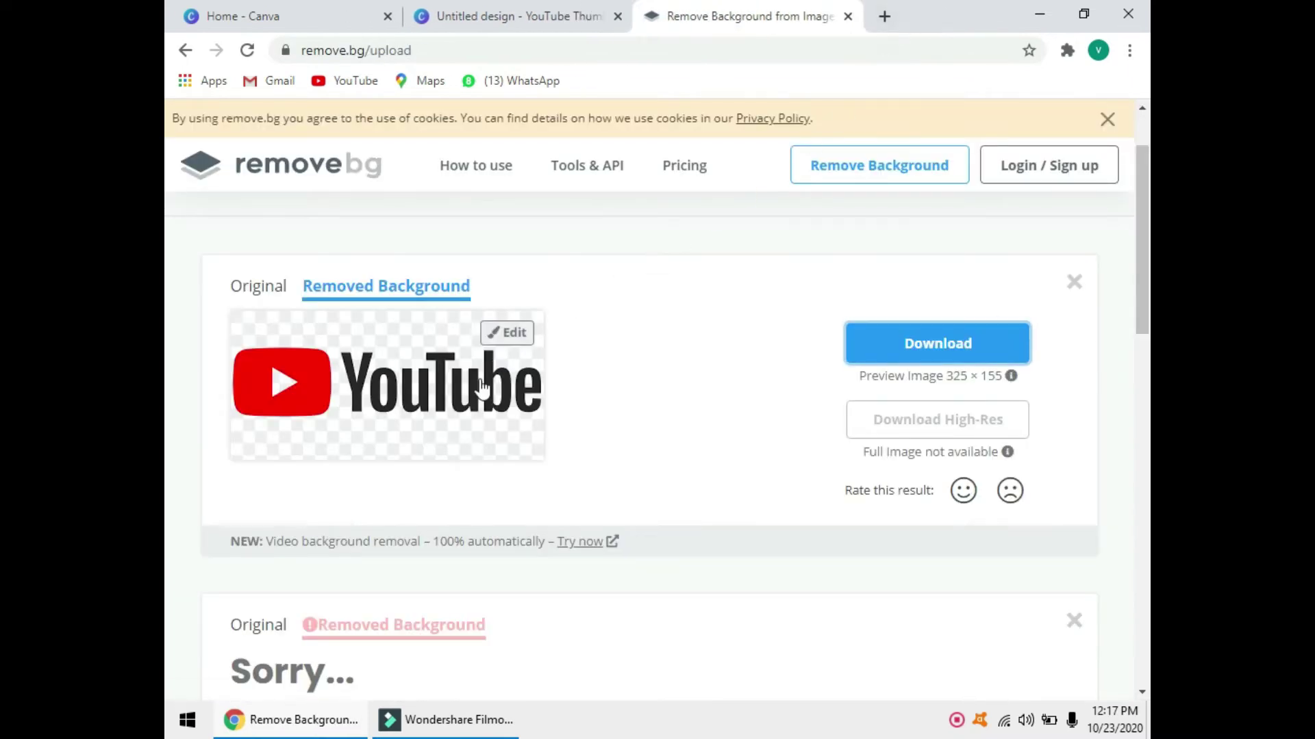
{"action": "scroll", "coordinate": [563, 455], "scroll_direction": "up", "scroll_amount": 2}
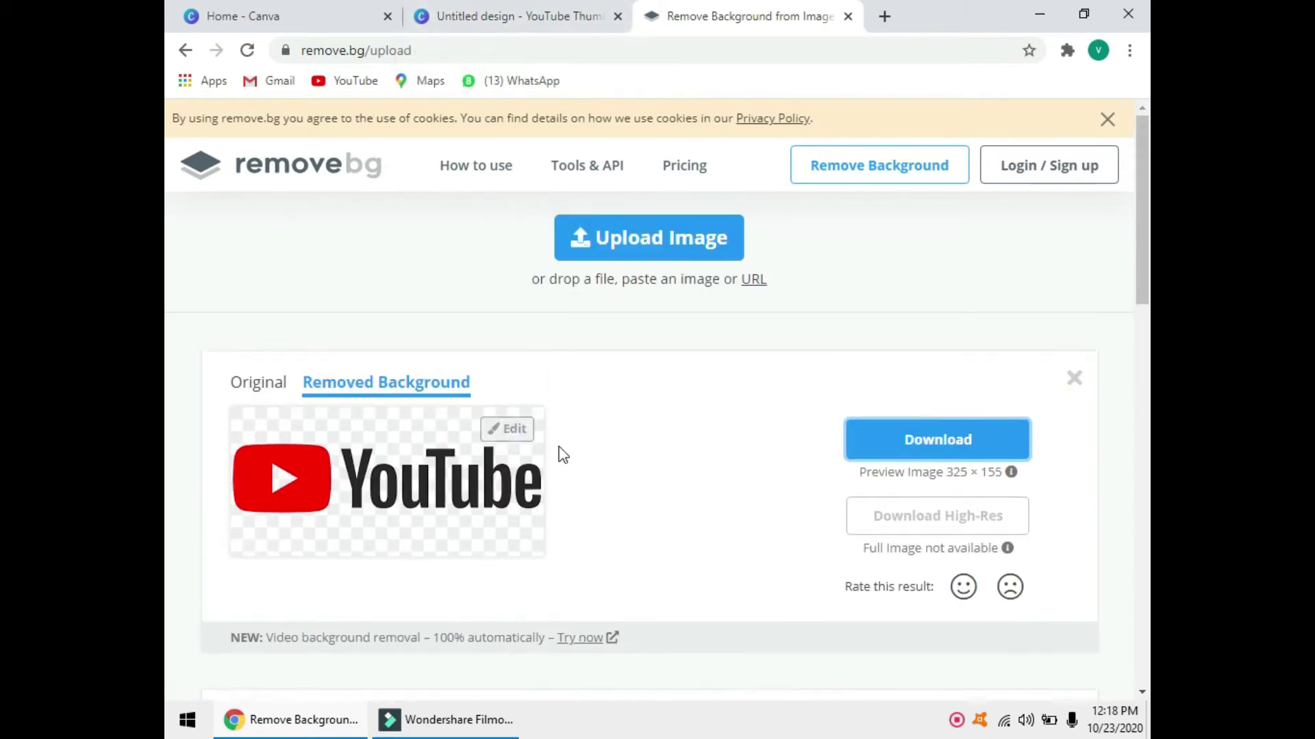
- Return to the Canva design and save download-removebg-preview.png to C:/rip with Free Download Manager
{"action": "left_click", "coordinate": [449, 18]}
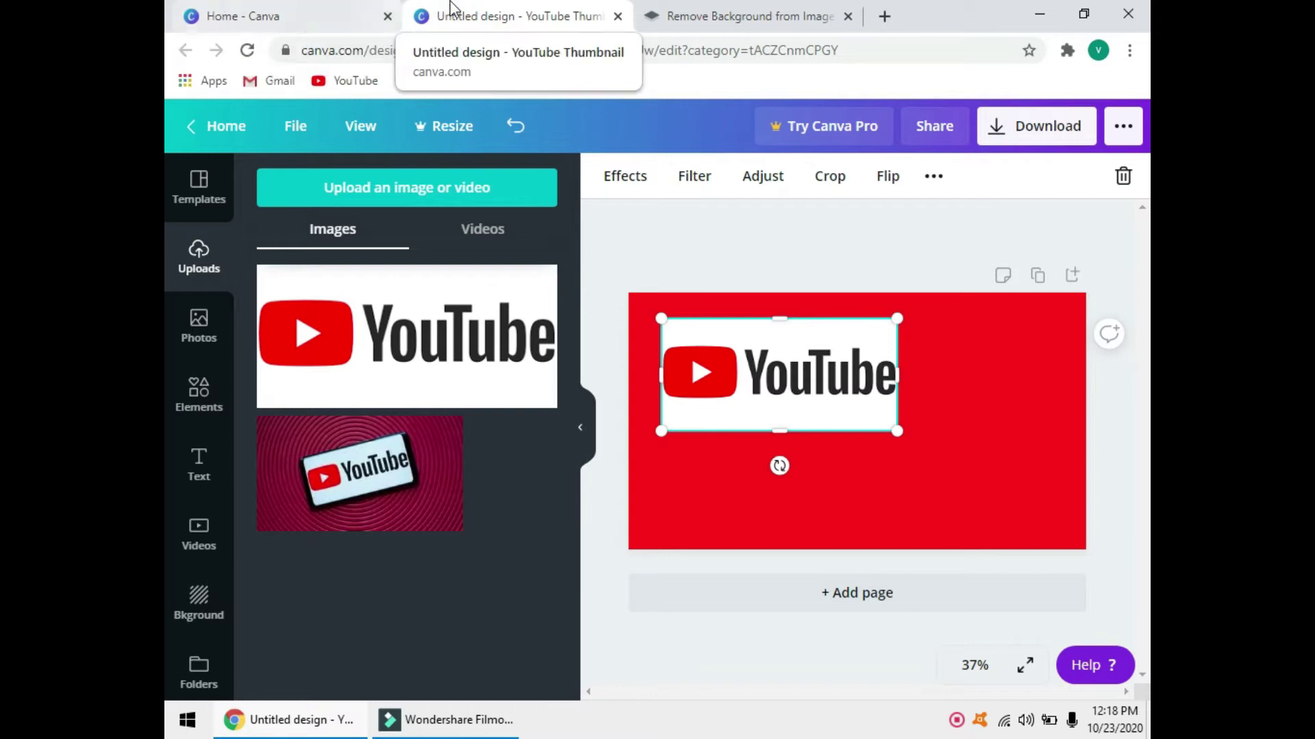
{"action": "left_click", "coordinate": [430, 175]}
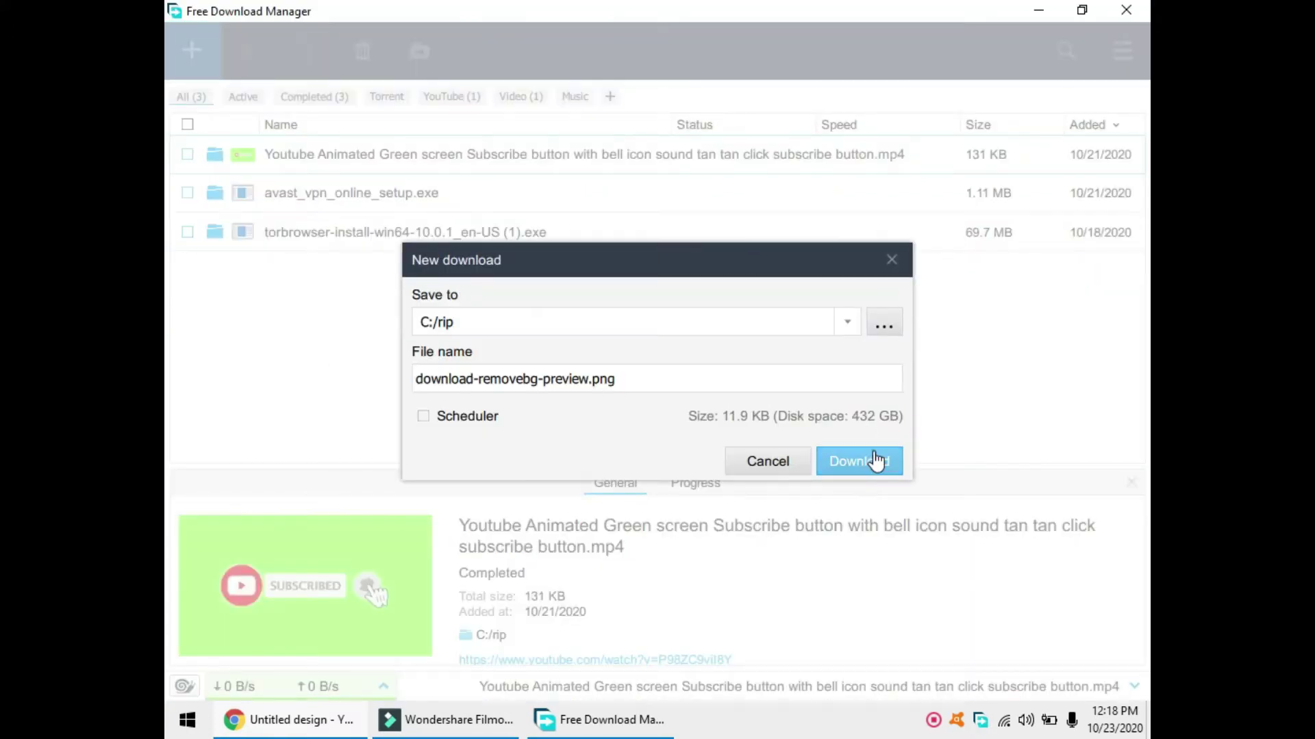
{"action": "left_click", "coordinate": [858, 460]}
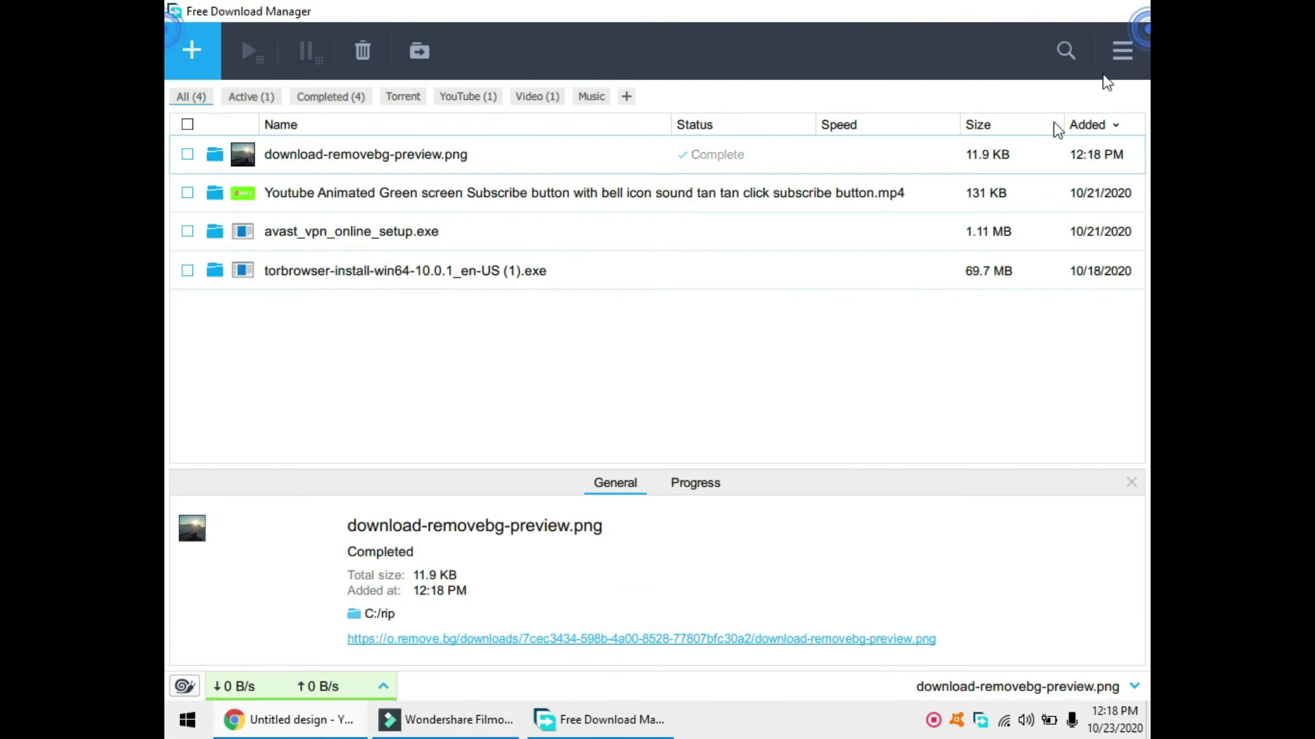
{"action": "left_click", "coordinate": [1126, 9]}
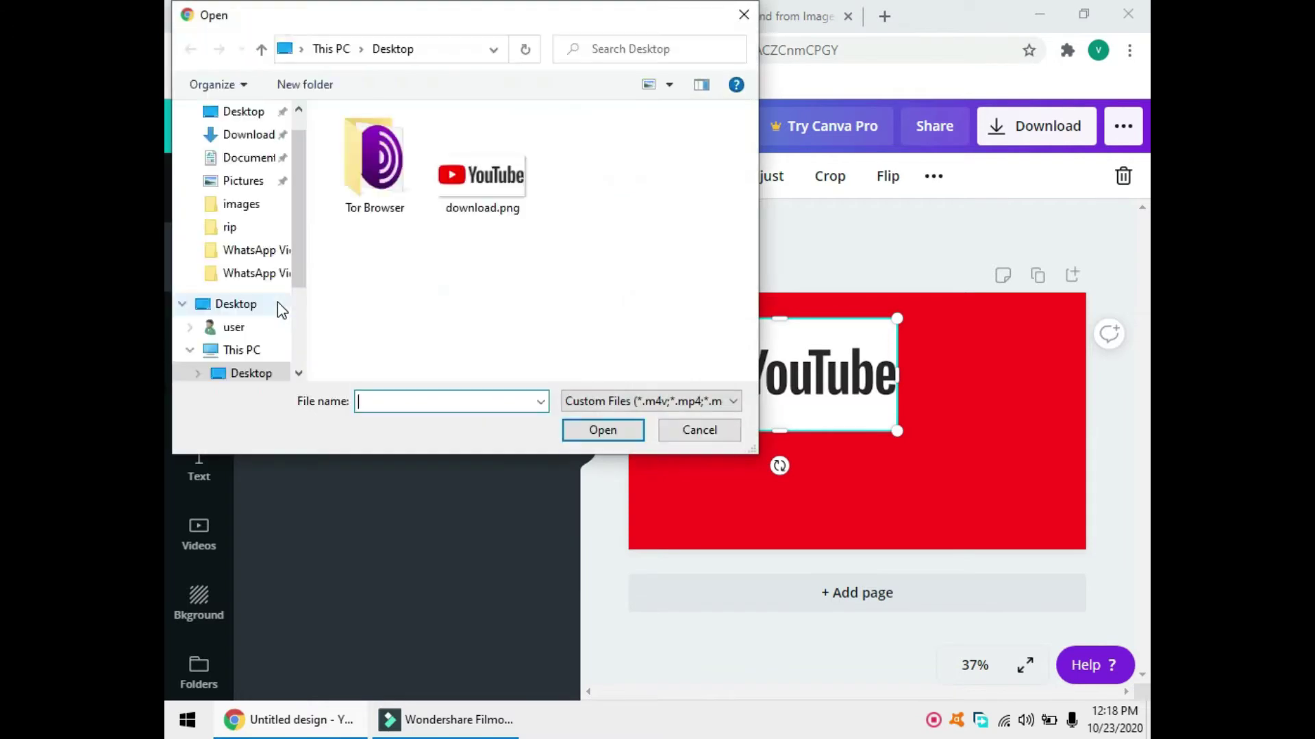
- Upload the background-removed logo from the rip folder on Local Disk (C:) to the design's uploads
{"action": "scroll", "coordinate": [236, 356], "scroll_direction": "down", "scroll_amount": 2}
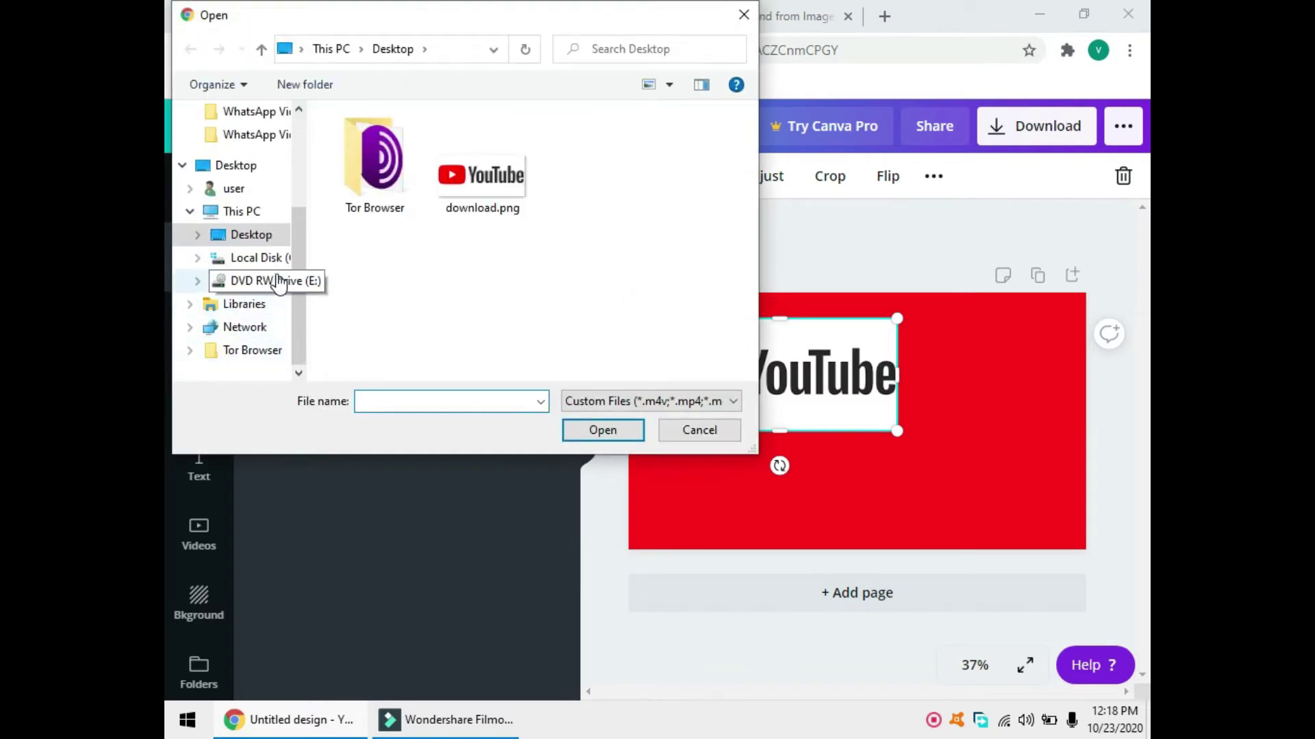
{"action": "left_click", "coordinate": [293, 255]}
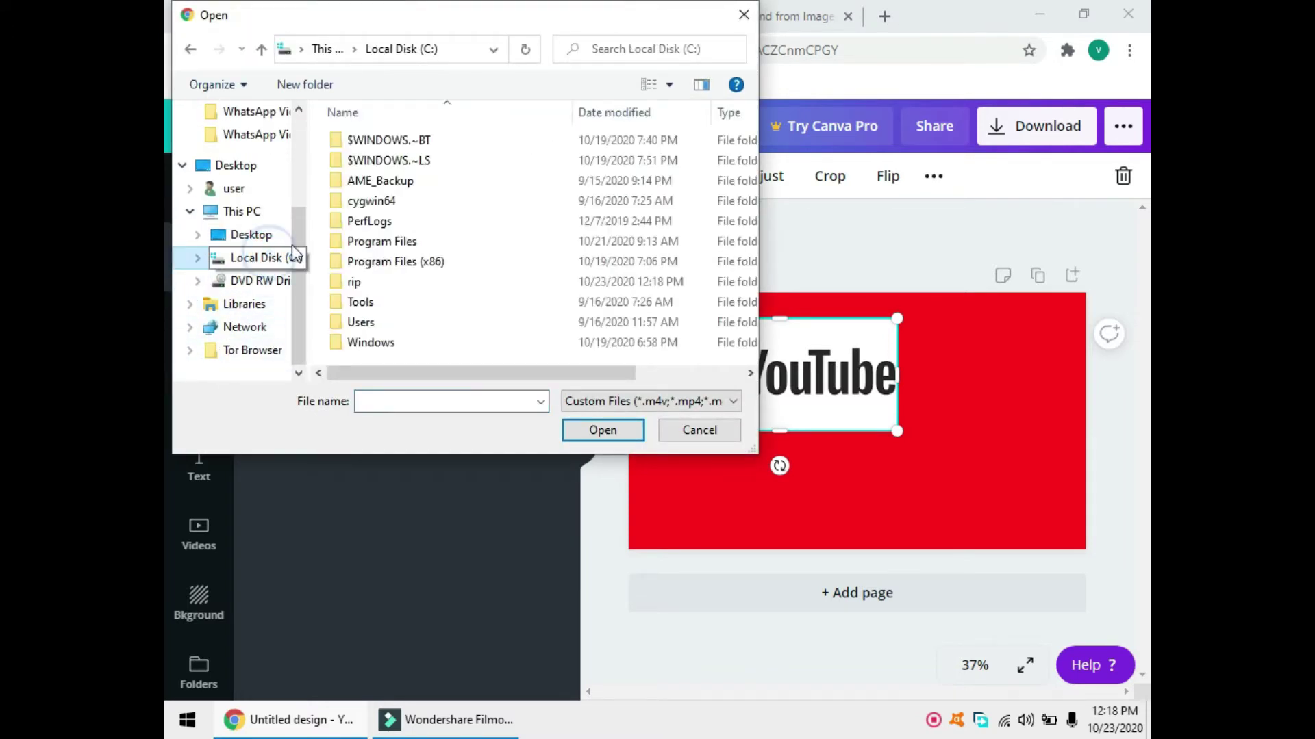
{"action": "double_click", "coordinate": [383, 282]}
{"action": "left_click", "coordinate": [565, 308]}
{"action": "left_click", "coordinate": [597, 439]}
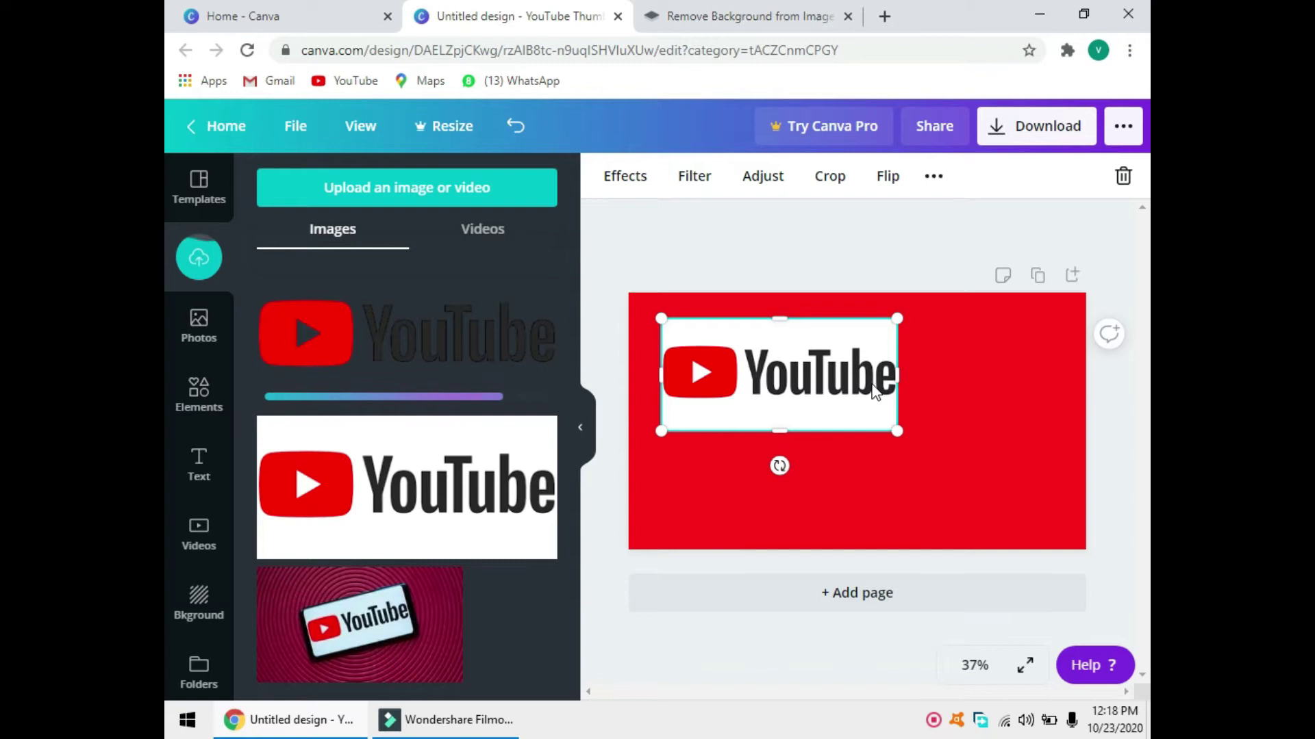
- Delete the white-background YouTube logo from the thumbnail and change the page background to the default pink
{"action": "key", "text": "Delete"}
{"action": "left_click", "coordinate": [778, 404]}
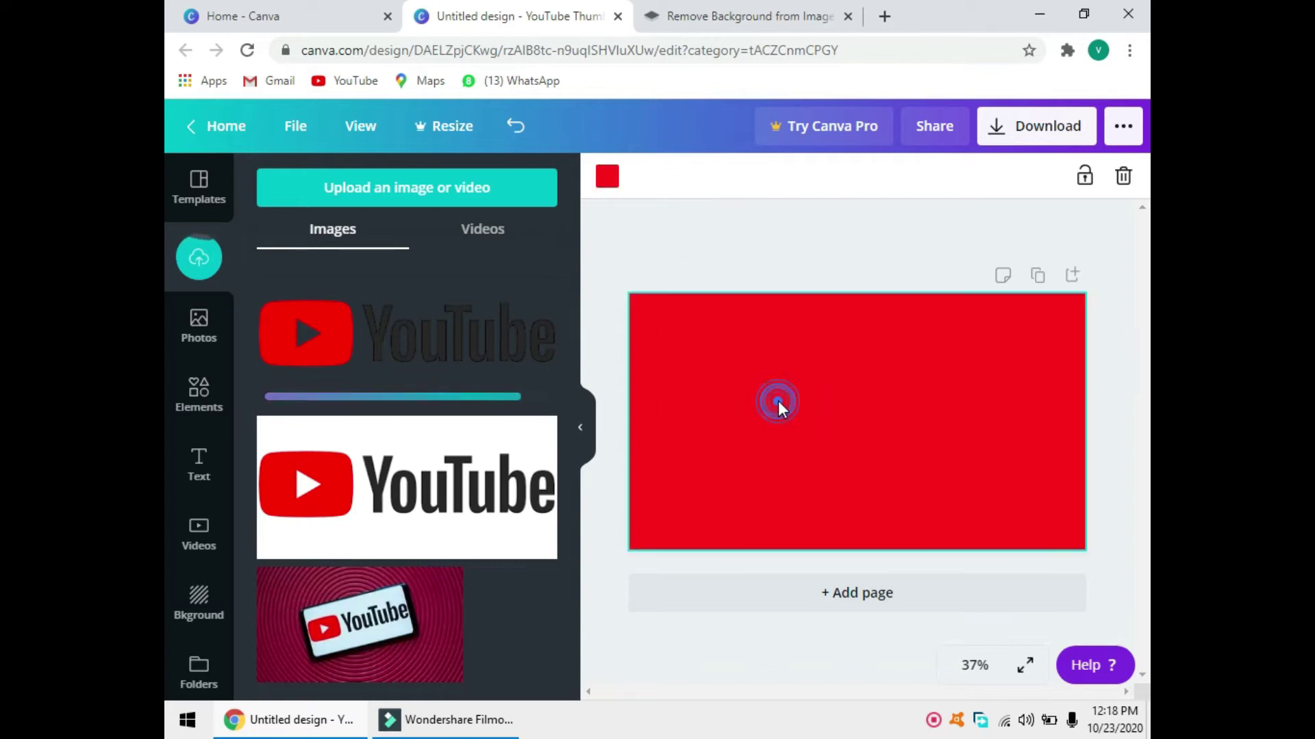
{"action": "left_click", "coordinate": [606, 179]}
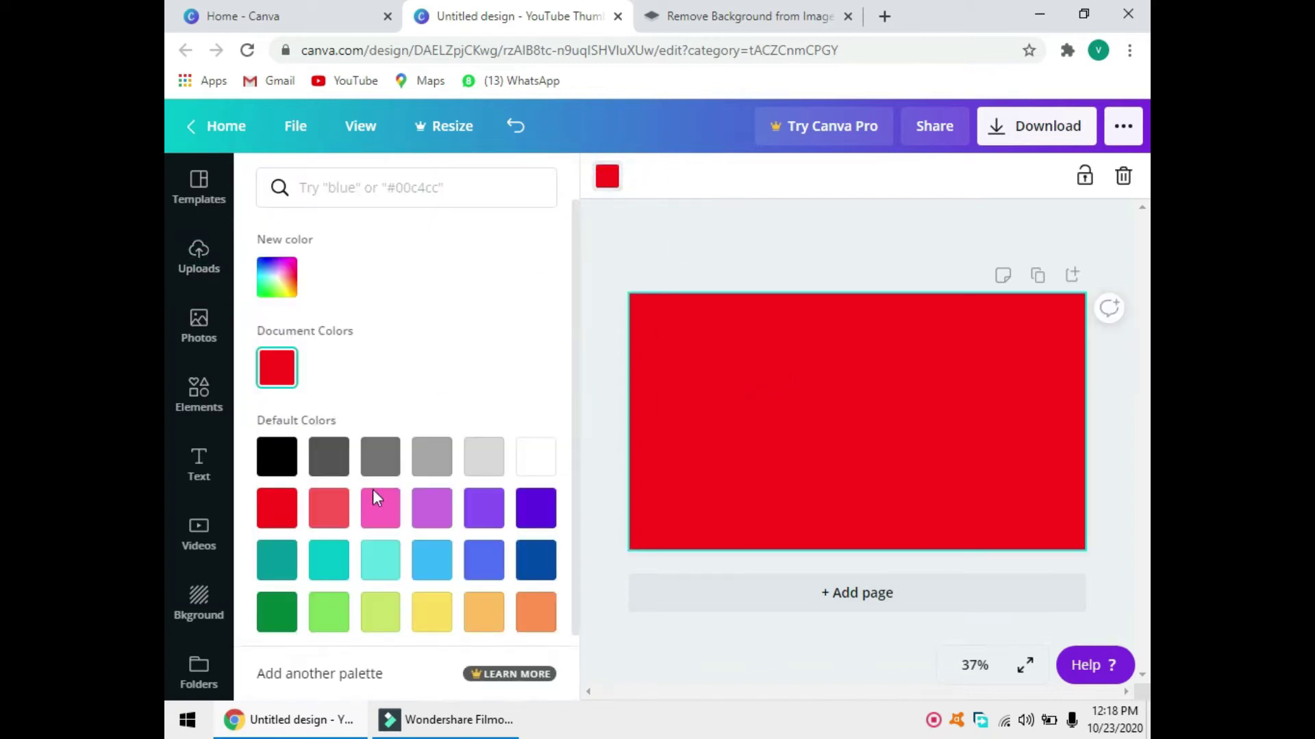
{"action": "left_click", "coordinate": [389, 505]}
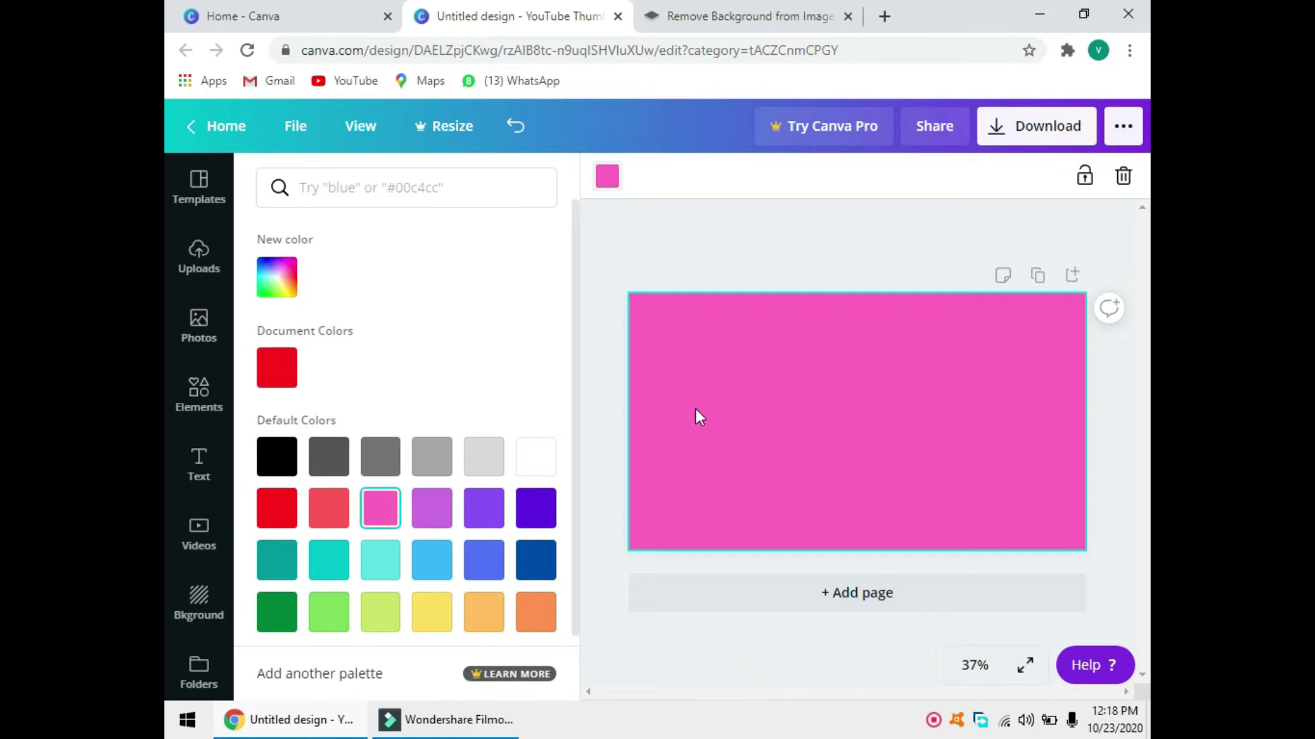
{"action": "left_click", "coordinate": [754, 241]}
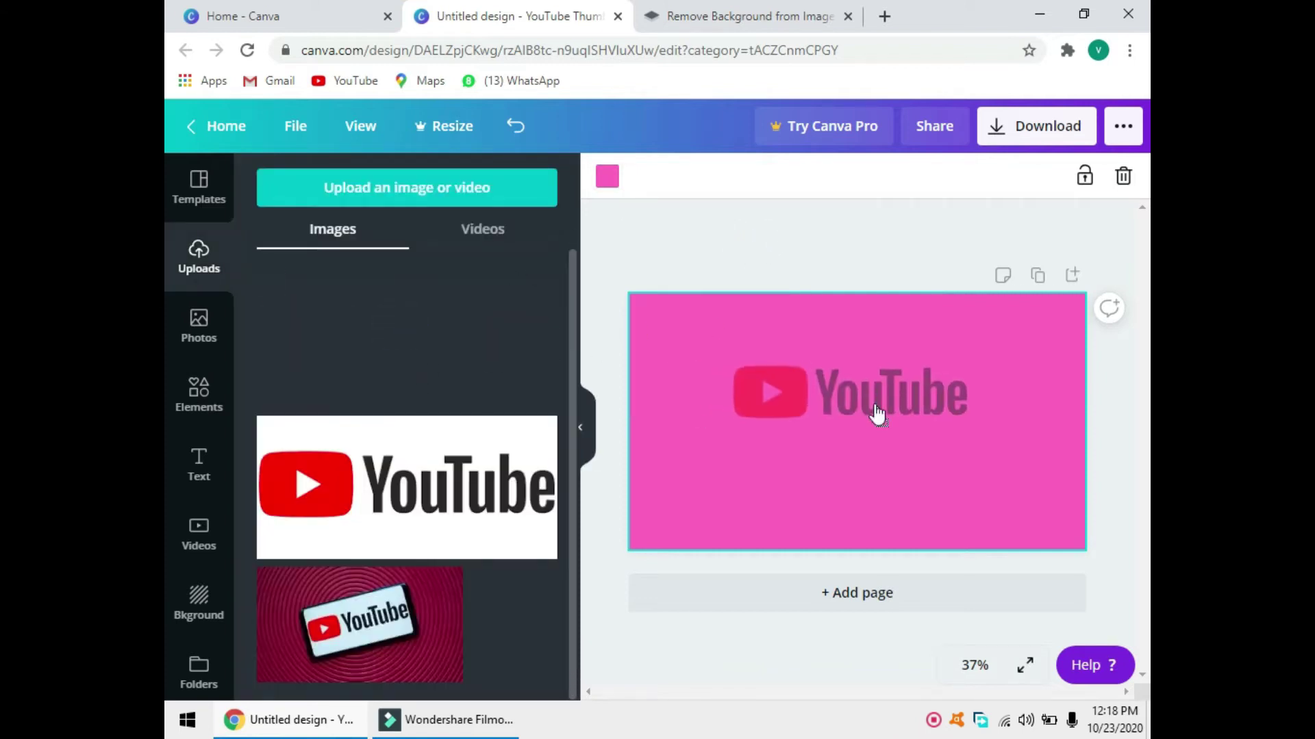
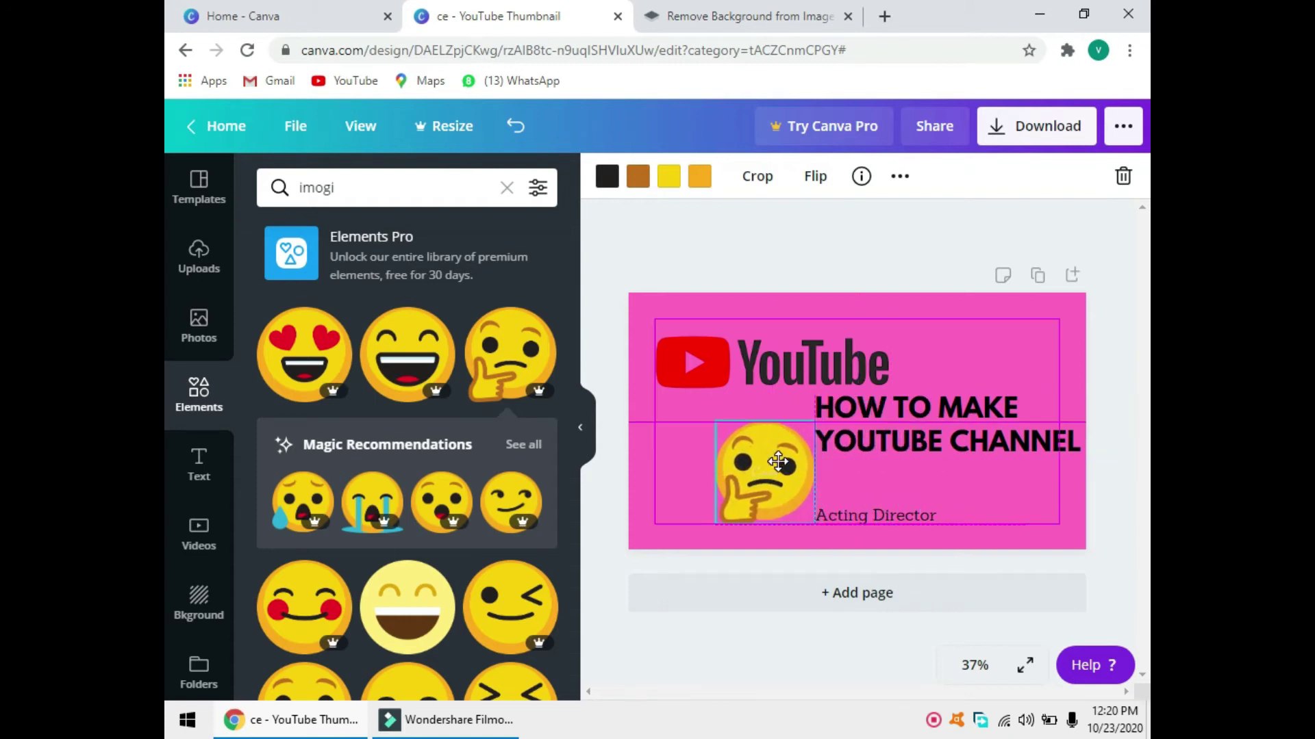
- Shift the "HOW TO MAKE YOUTUBE CHANNEL" heading slightly up and left so it fits within the page
{"action": "left_click", "coordinate": [904, 404]}
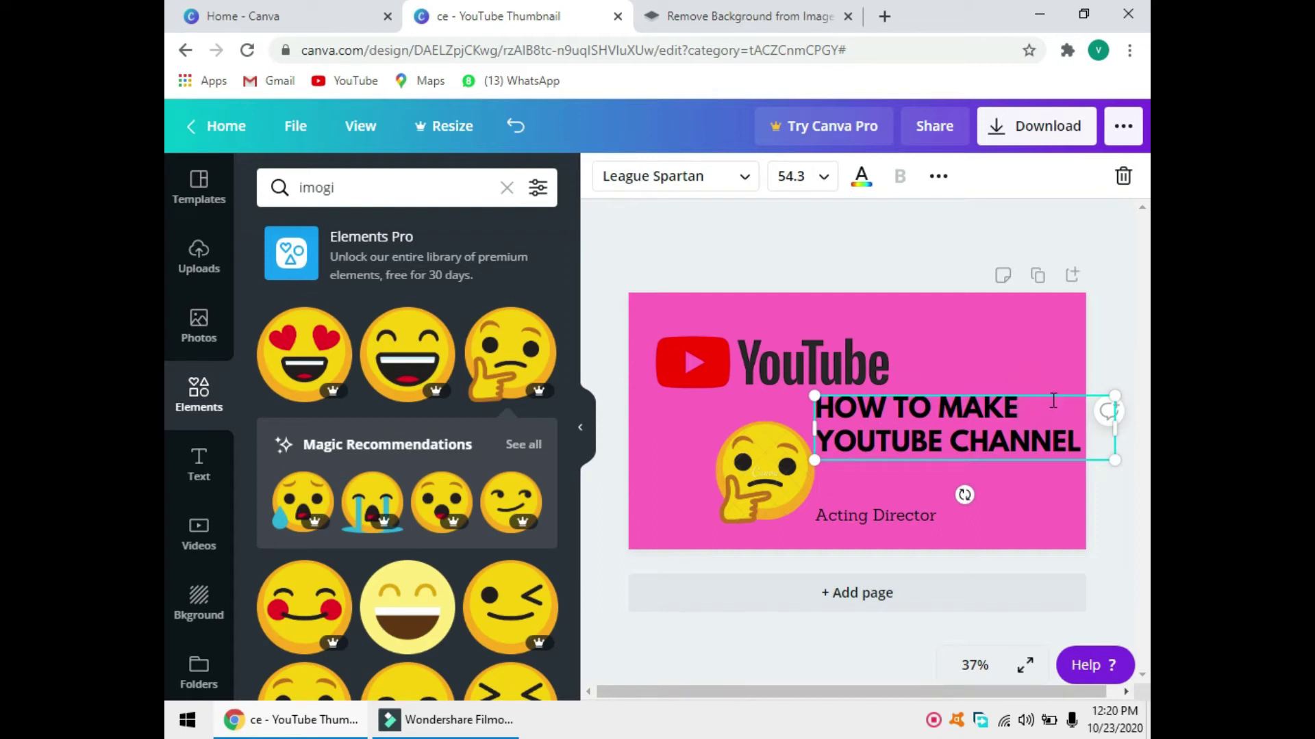
{"action": "mouse_move", "coordinate": [1055, 390]}
{"action": "left_mouse_down"}
{"action": "mouse_move", "coordinate": [1077, 375]}
{"action": "mouse_move", "coordinate": [1034, 380]}
{"action": "left_mouse_up"}
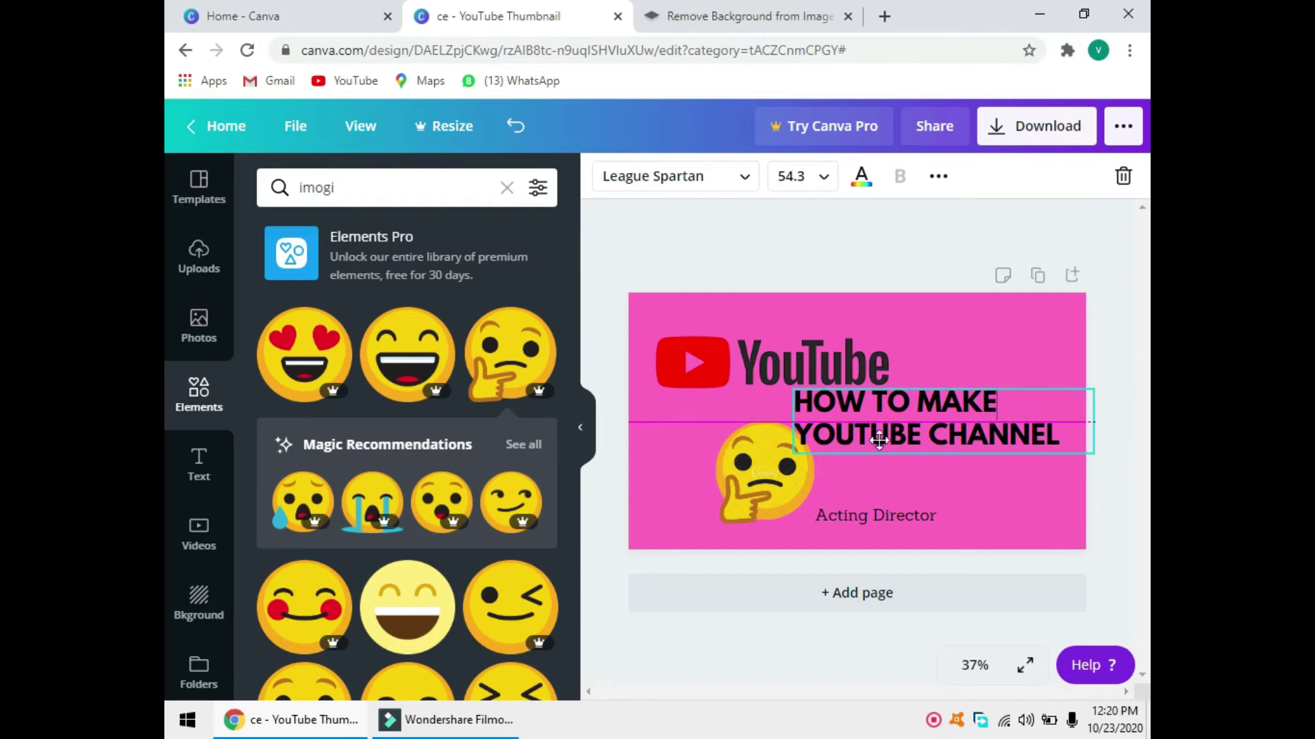
{"action": "left_click_drag", "start_coordinate": [879, 440], "coordinate": [878, 440]}
- Move the thinking emoji to the thumbnail's lower-right corner and the "HOW TO MAKE YOUTUBE CHANNEL" heading to its left side, below the logo
{"action": "left_click", "coordinate": [787, 483]}
{"action": "left_click_drag", "start_coordinate": [811, 471], "coordinate": [1012, 471]}
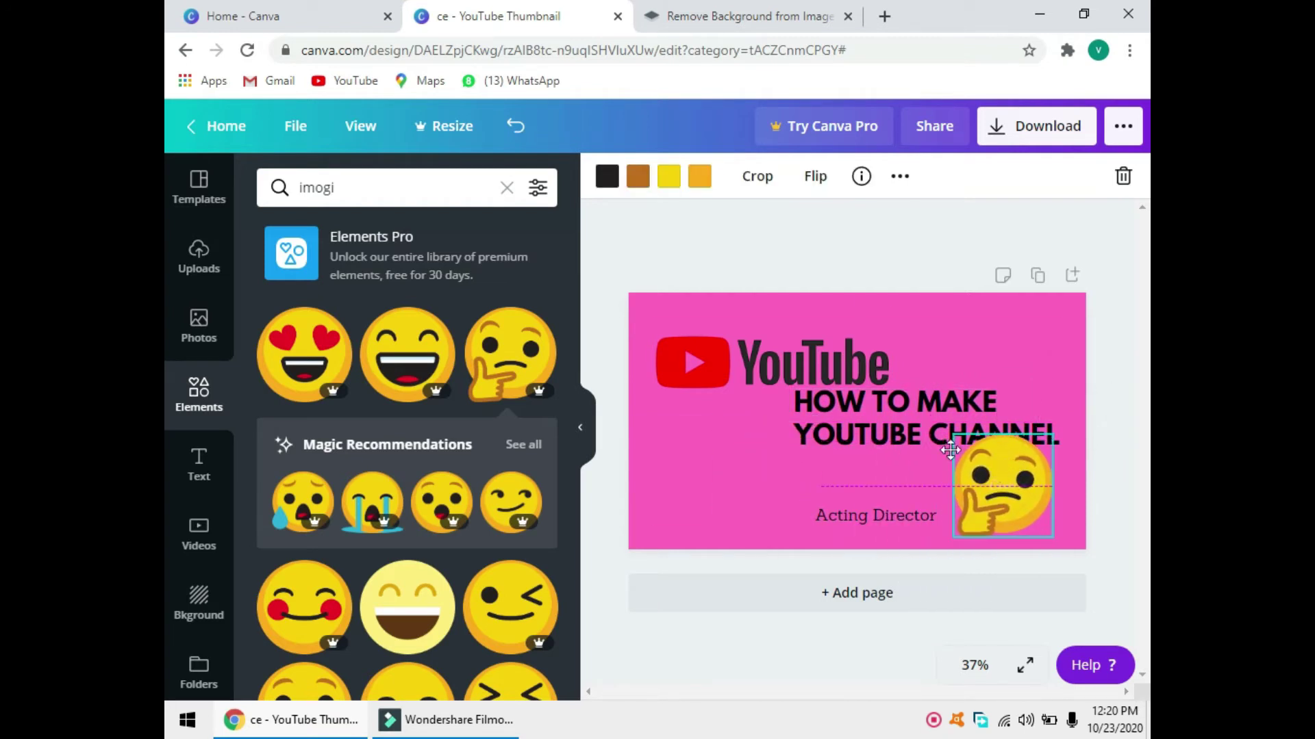
{"action": "left_click", "coordinate": [876, 408]}
{"action": "left_click", "coordinate": [1004, 382]}
{"action": "left_click", "coordinate": [1013, 388]}
{"action": "left_click_drag", "start_coordinate": [1013, 391], "coordinate": [866, 396]}
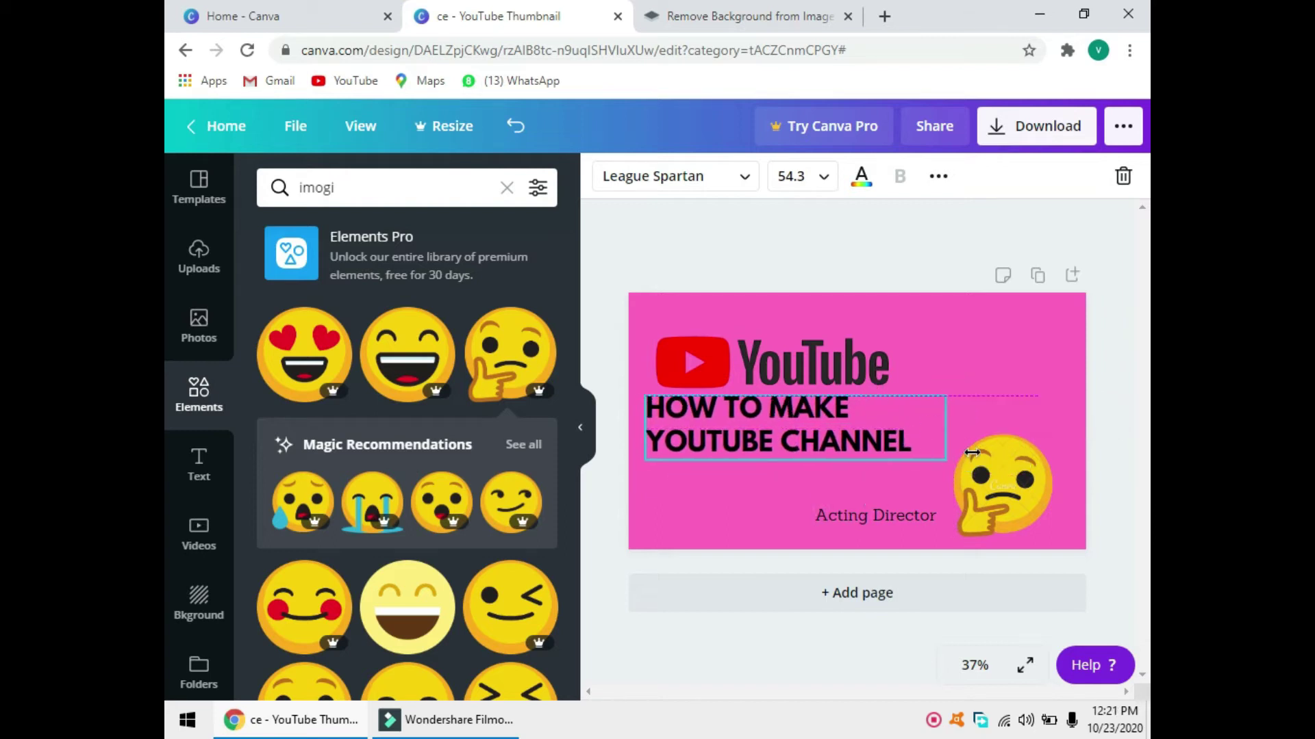
{"action": "left_click_drag", "start_coordinate": [1015, 440], "coordinate": [1012, 422]}
- Move the YouTube logo to the thumbnail's upper-right corner, above the emoji
{"action": "left_click", "coordinate": [776, 343]}
{"action": "left_click_drag", "start_coordinate": [776, 343], "coordinate": [1006, 341]}
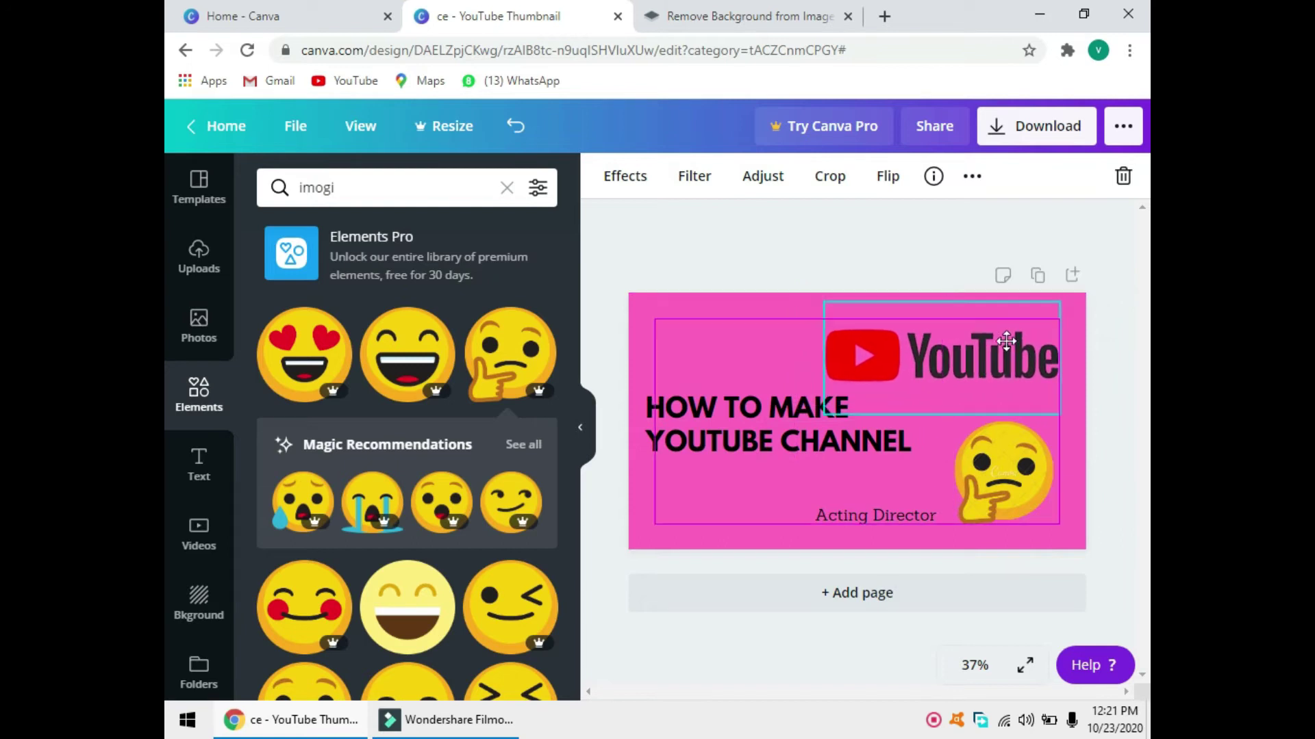
{"action": "left_click", "coordinate": [710, 500]}
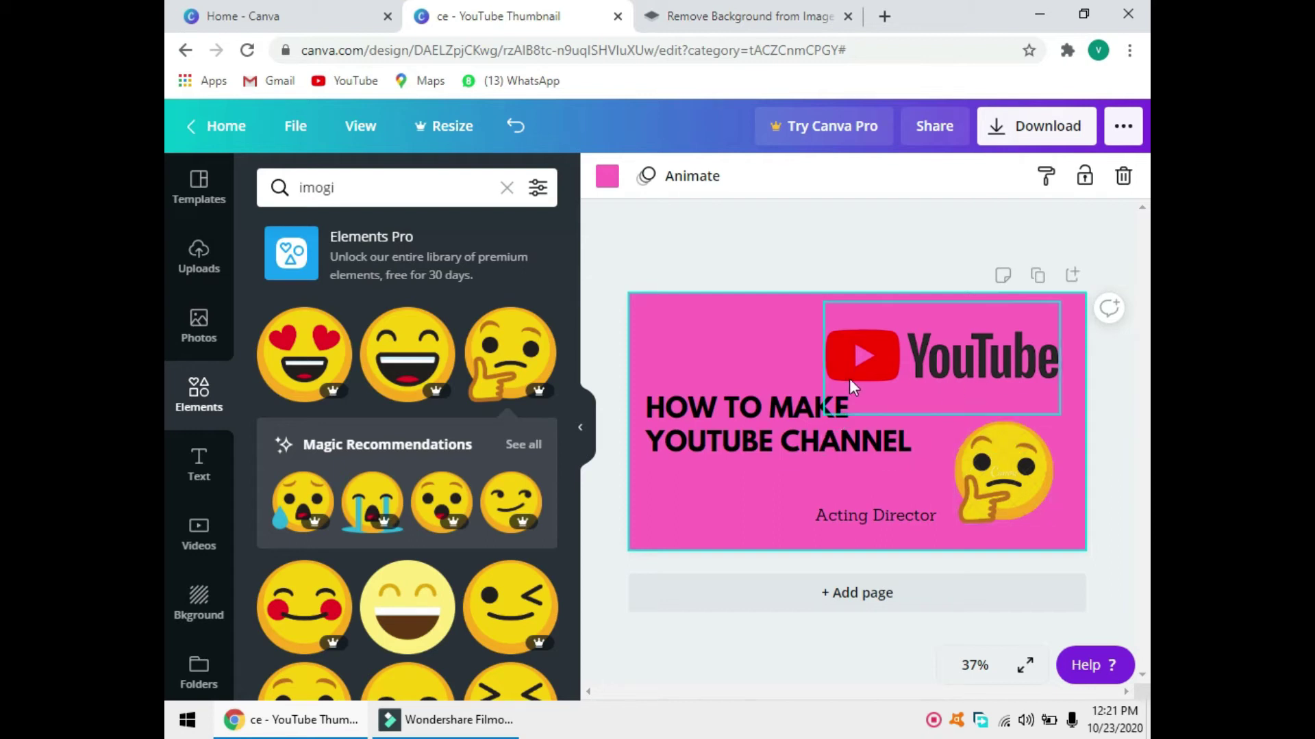
- Set the Free Download Manager browser extension not to catch downloads from this site
{"action": "left_click", "coordinate": [1066, 52]}
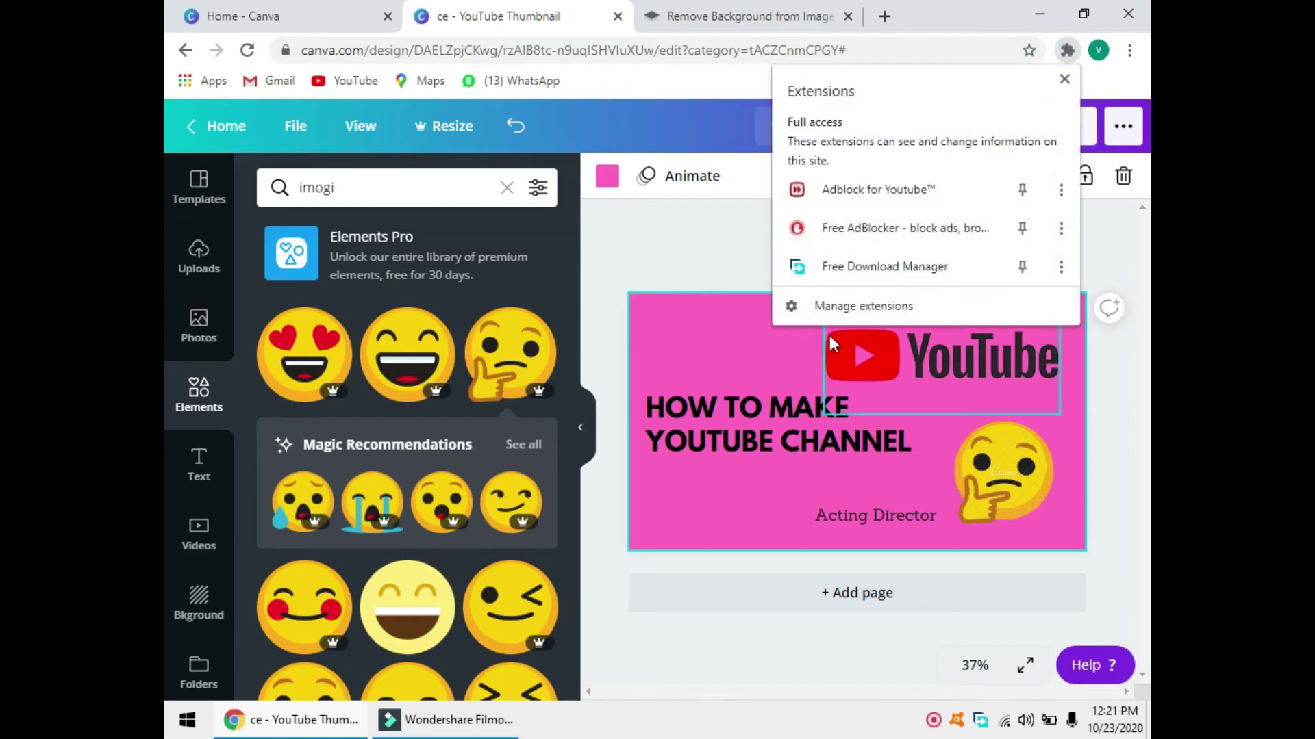
{"action": "left_click", "coordinate": [856, 267]}
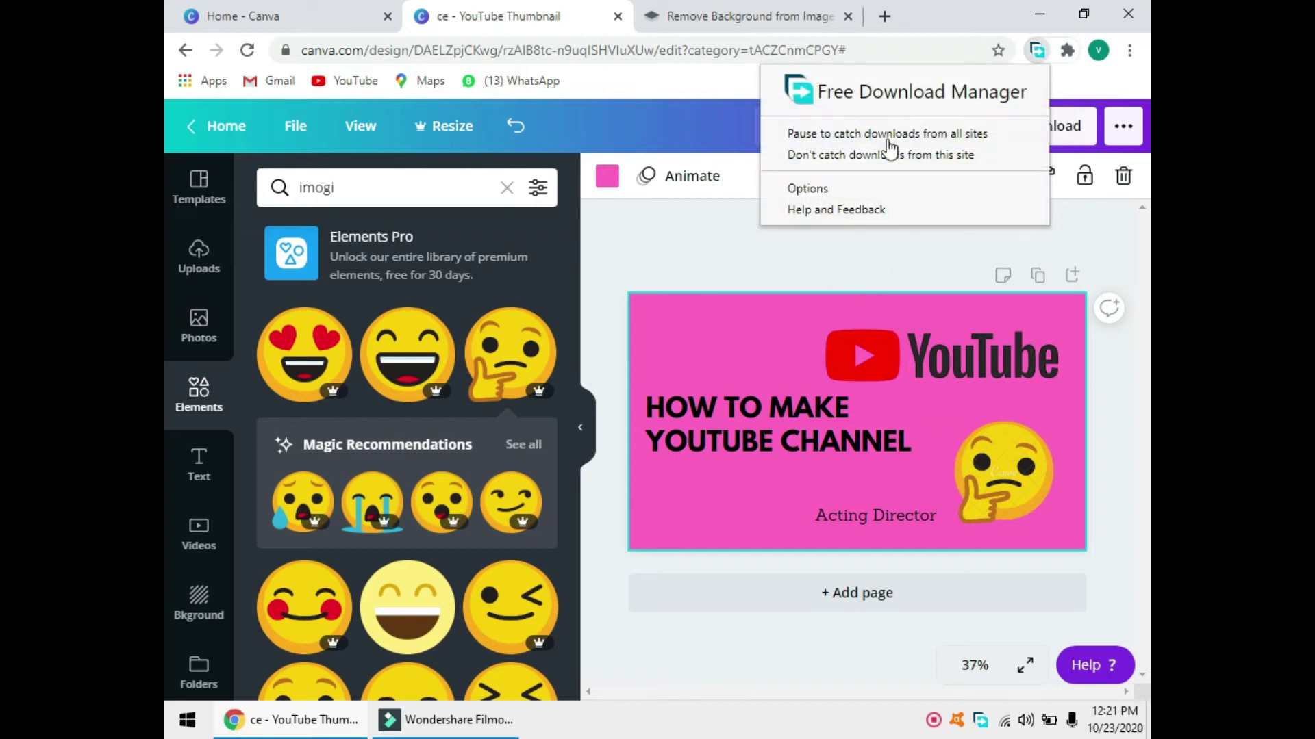
{"action": "left_click", "coordinate": [842, 154]}
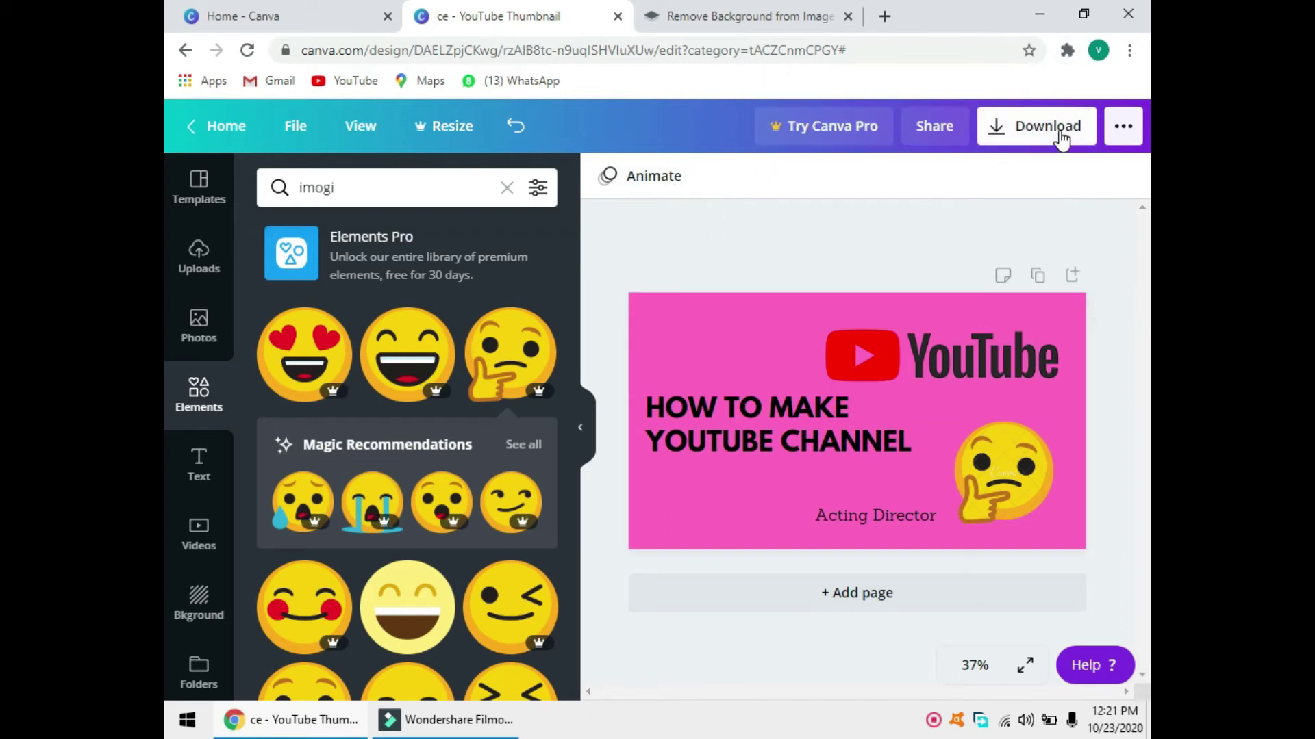
- Open the thumbnail's download settings, try the JPG file type, and set the file type back to PNG
{"action": "left_click", "coordinate": [1061, 139]}
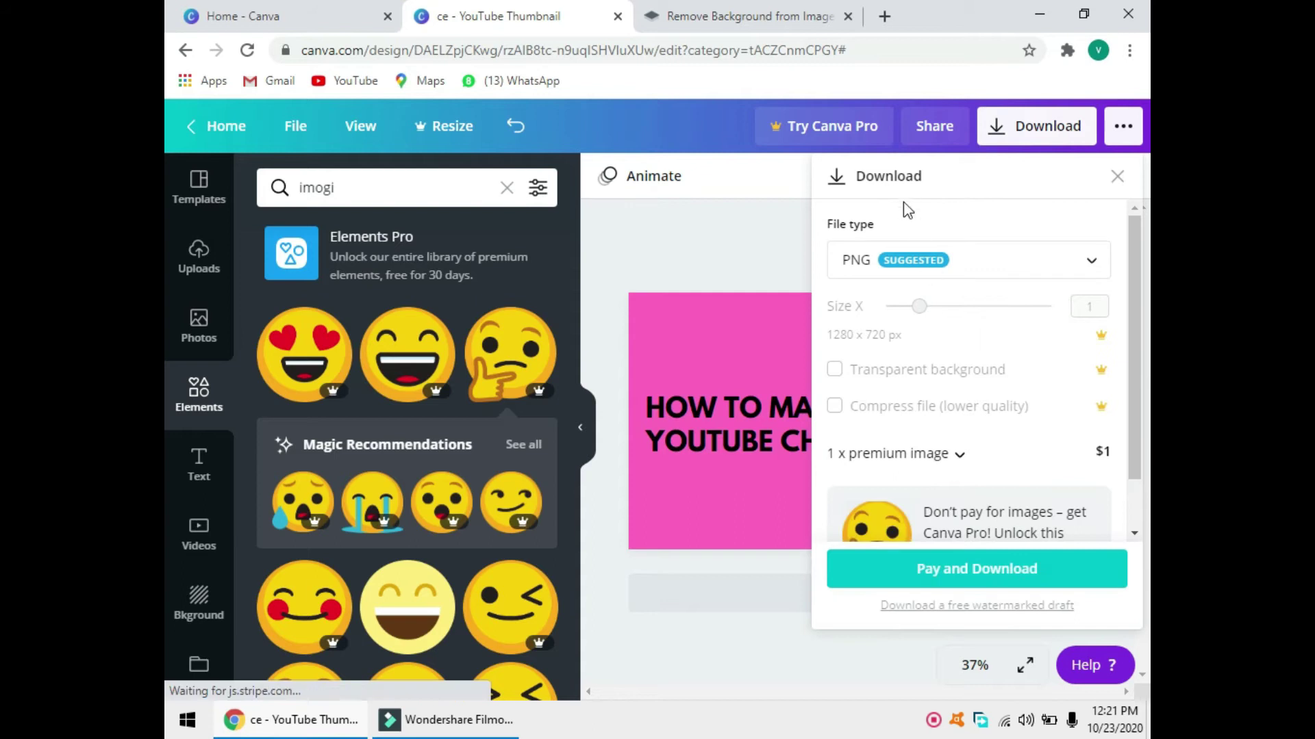
{"action": "left_click", "coordinate": [849, 261]}
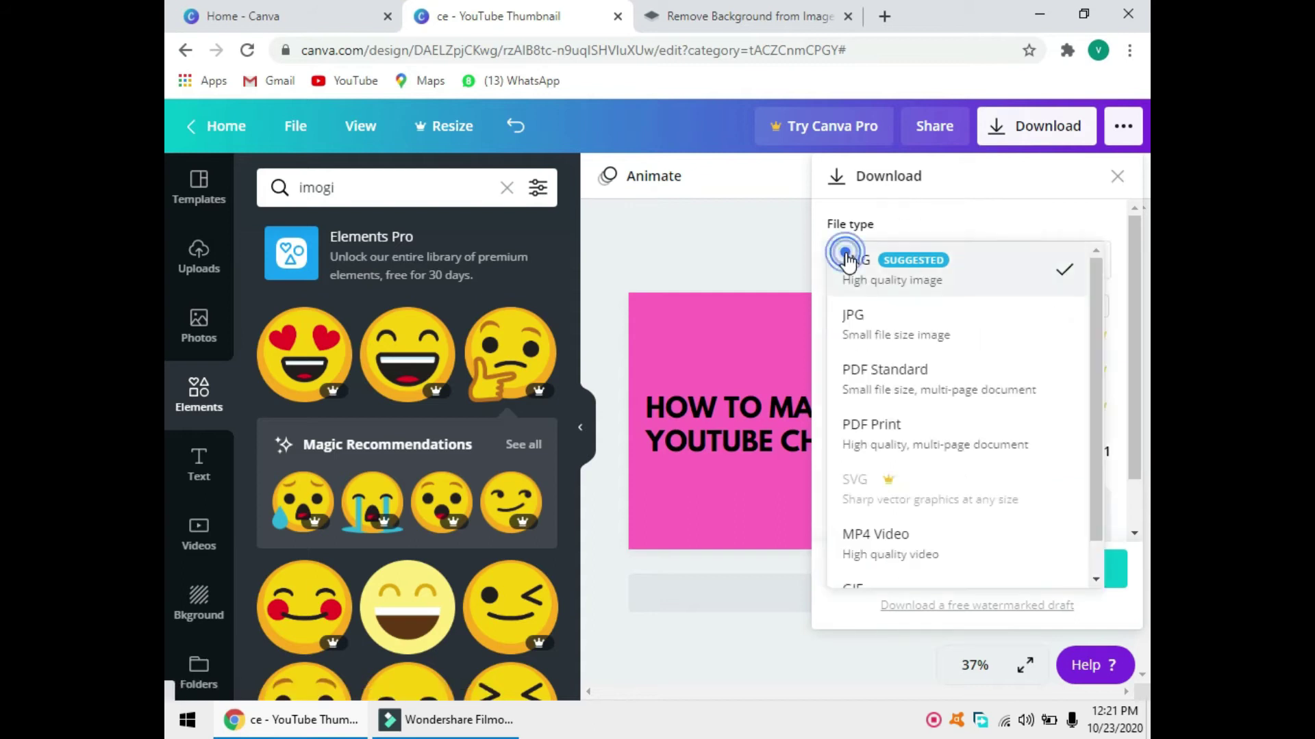
{"action": "double_click", "coordinate": [940, 268]}
{"action": "left_click", "coordinate": [942, 273]}
{"action": "left_click", "coordinate": [947, 274]}
{"action": "left_click", "coordinate": [913, 334]}
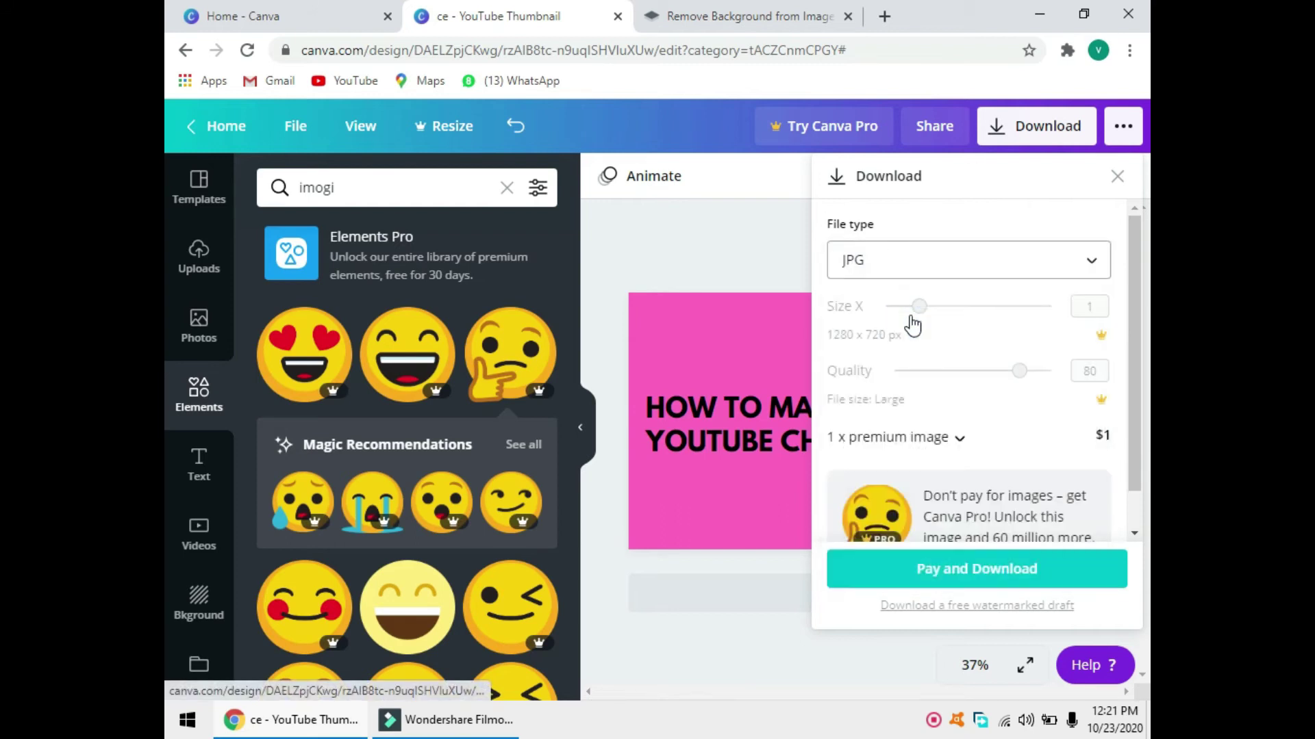
{"action": "left_click", "coordinate": [943, 272]}
{"action": "left_click", "coordinate": [940, 207]}
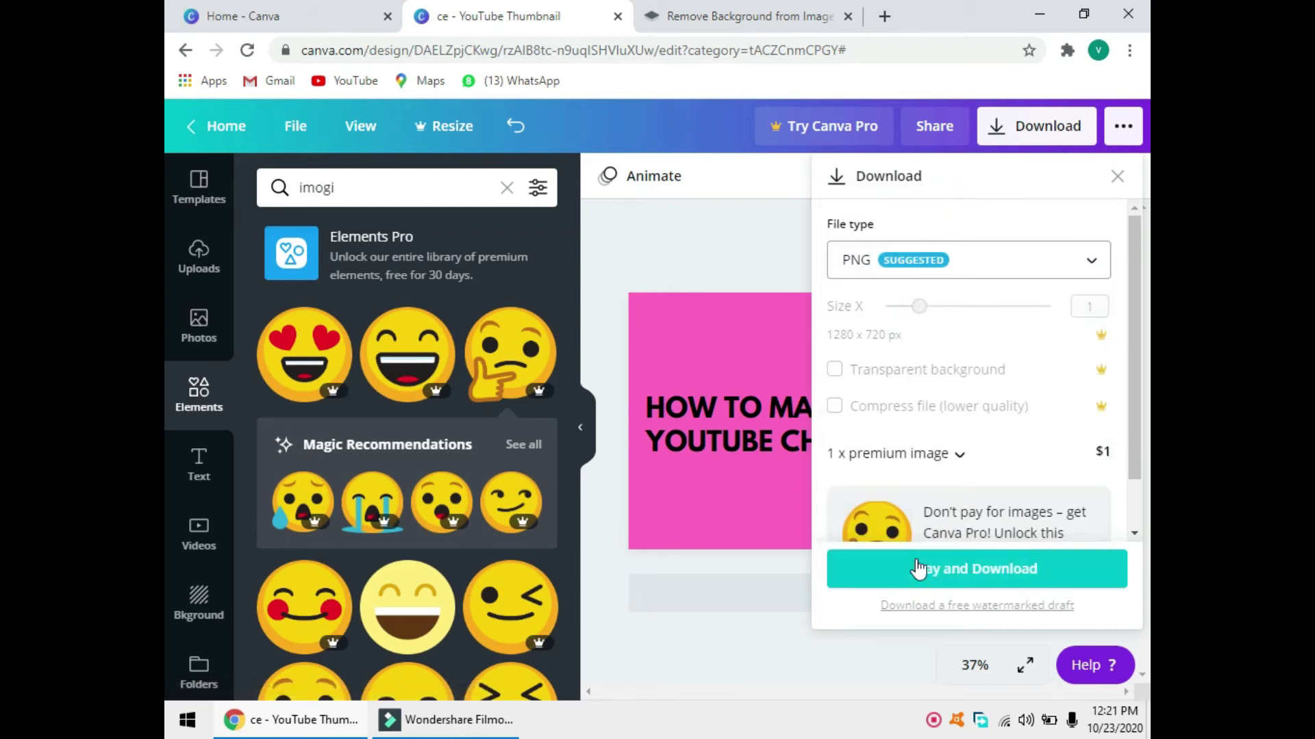
- Set the thumbnail's download file type to JPG
{"action": "left_click", "coordinate": [958, 267]}
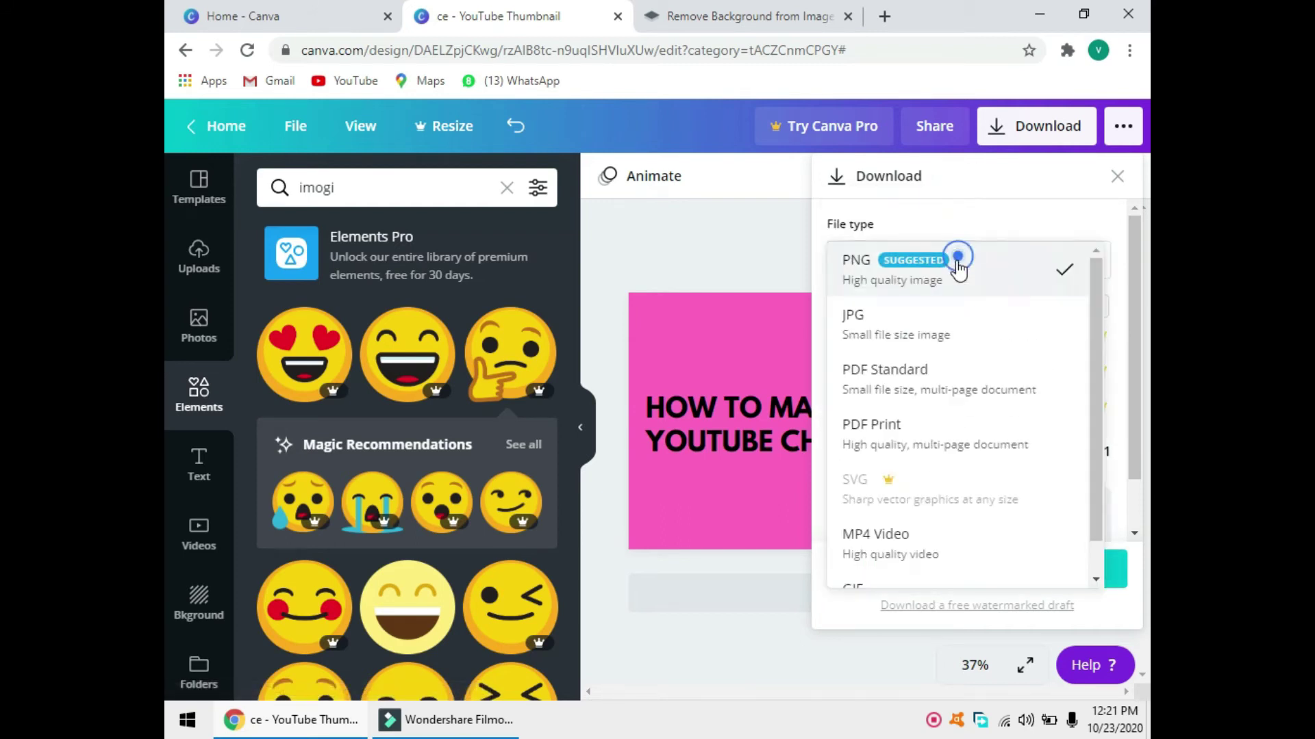
{"action": "left_click", "coordinate": [928, 346]}
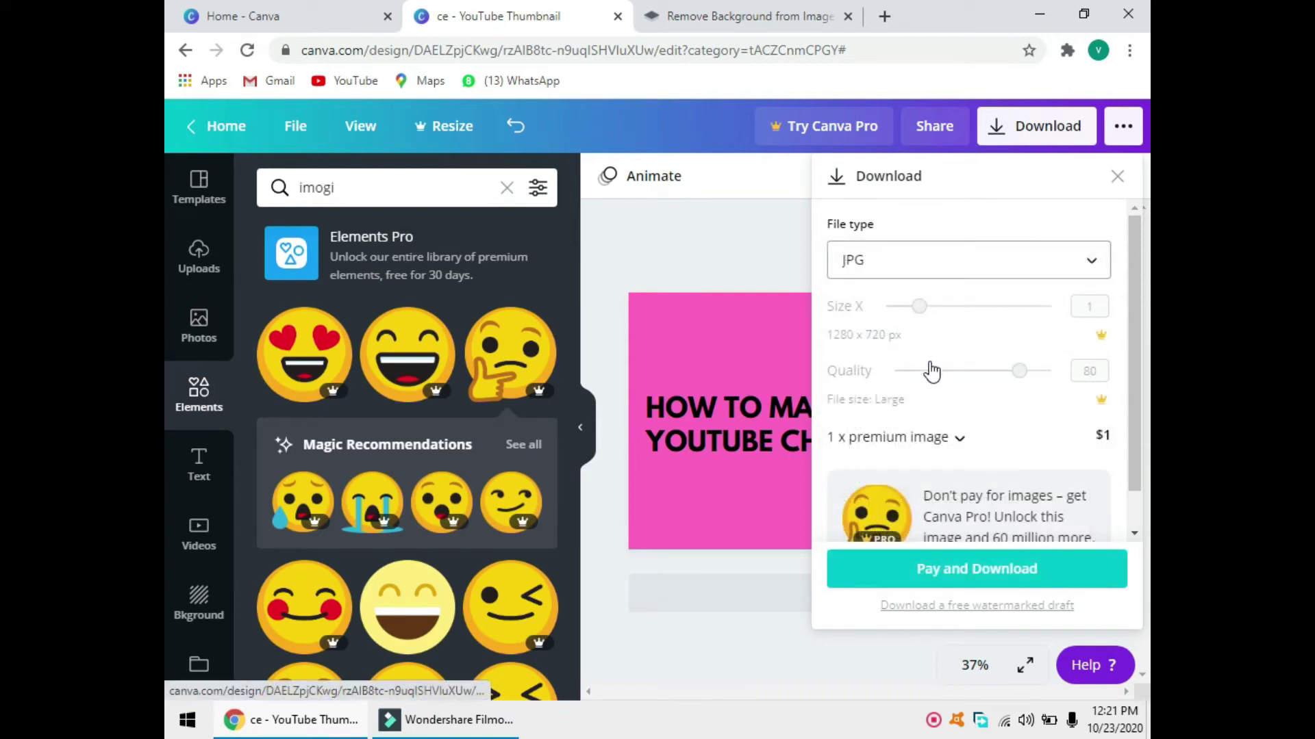
{"action": "scroll", "coordinate": [933, 372], "scroll_direction": "down", "scroll_amount": 1}
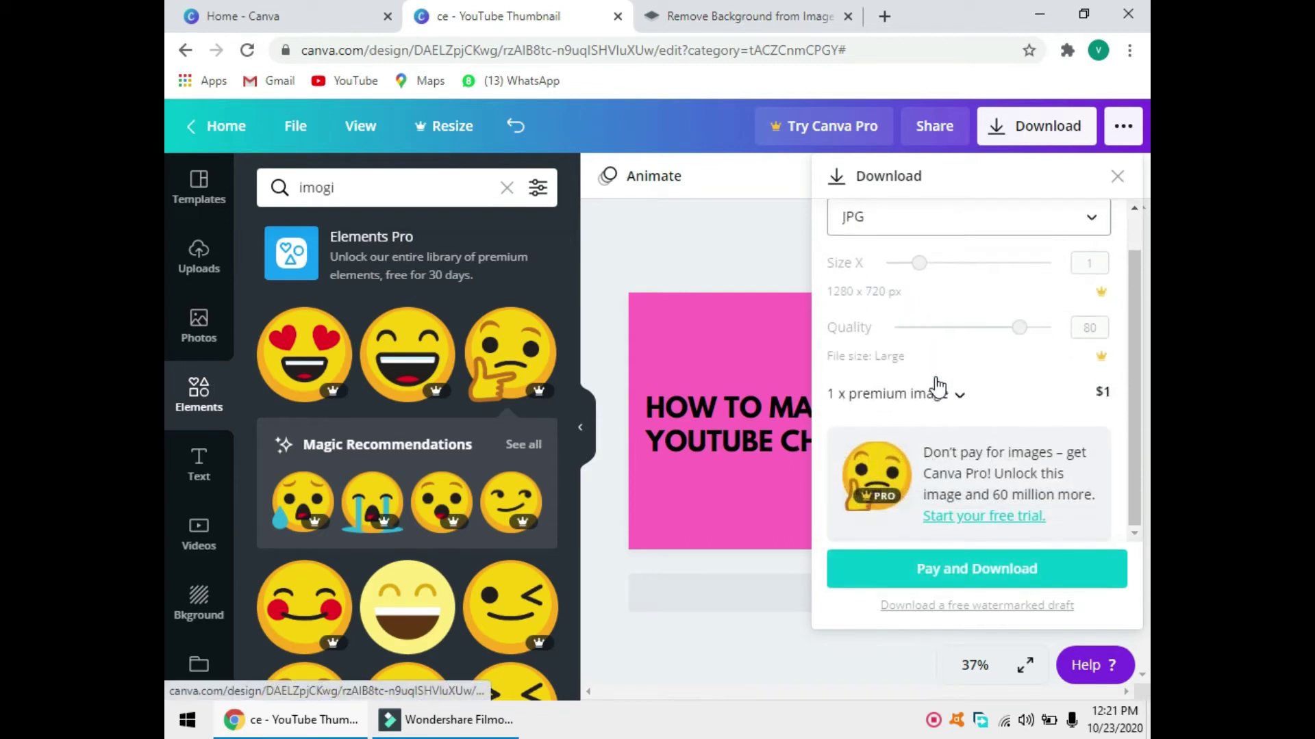
- Review the Canva Pro free trial offer with its payment plans, and browse the emoji results for free alternatives
{"action": "left_click", "coordinate": [972, 517]}
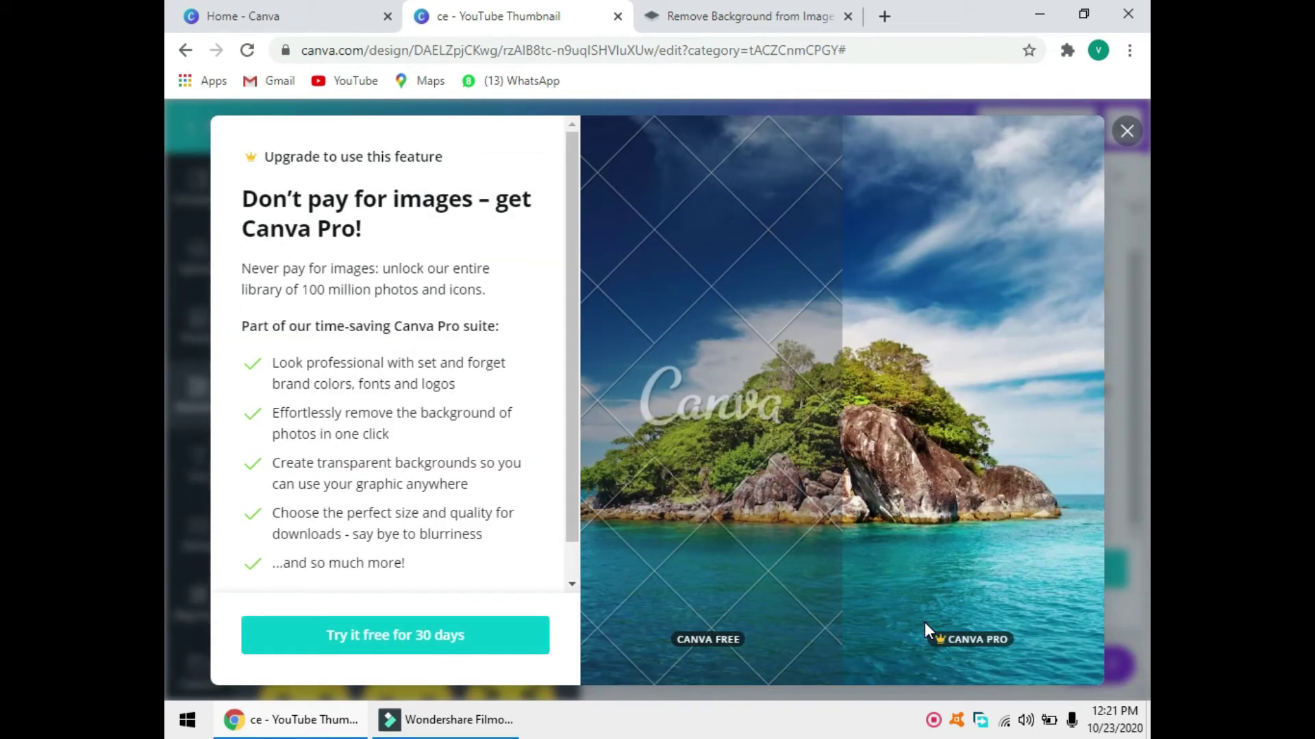
{"action": "left_click", "coordinate": [452, 654]}
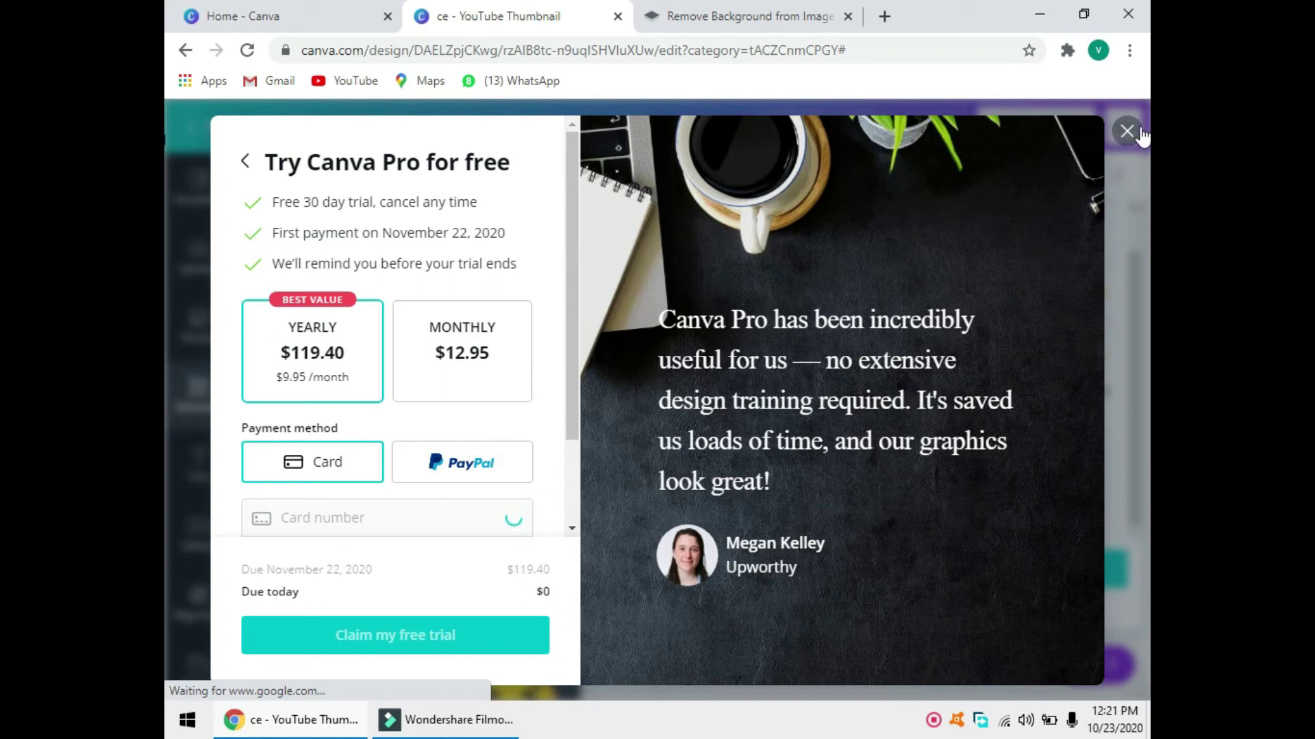
{"action": "left_click", "coordinate": [1127, 131]}
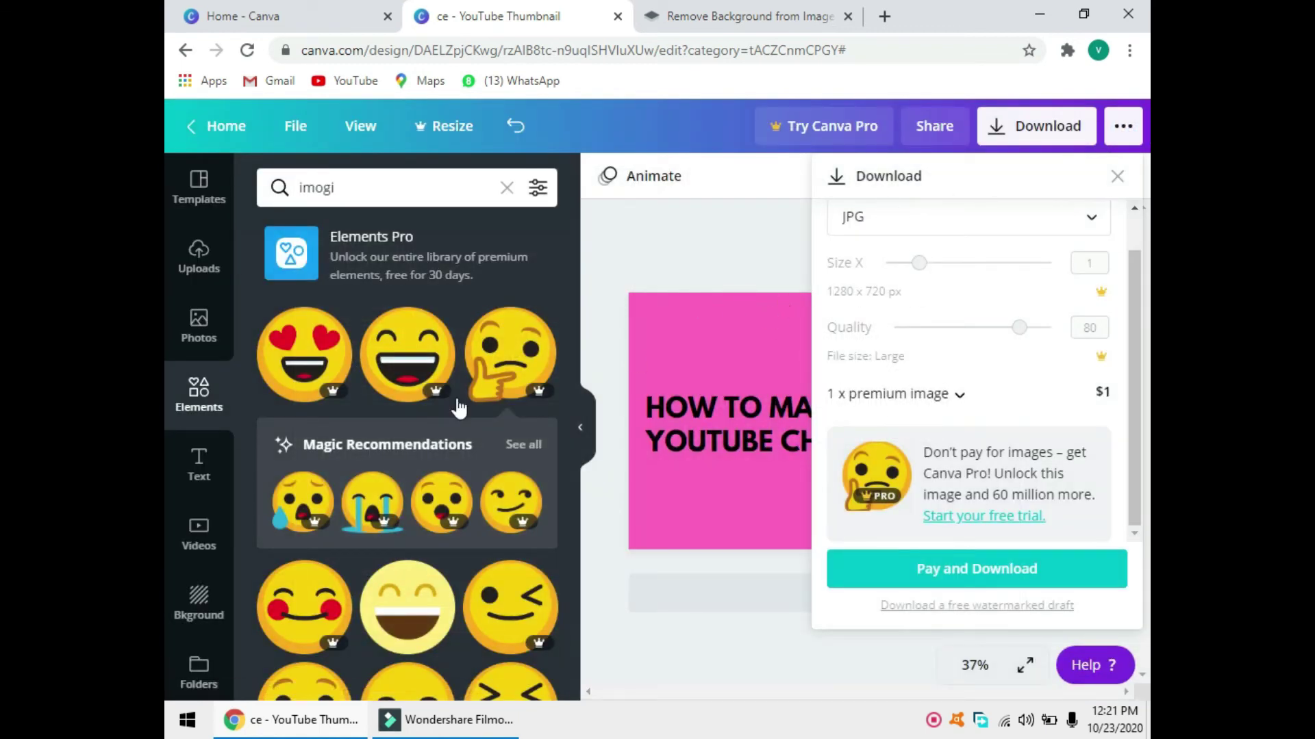
{"action": "scroll", "coordinate": [366, 376], "scroll_direction": "down", "scroll_amount": 8}
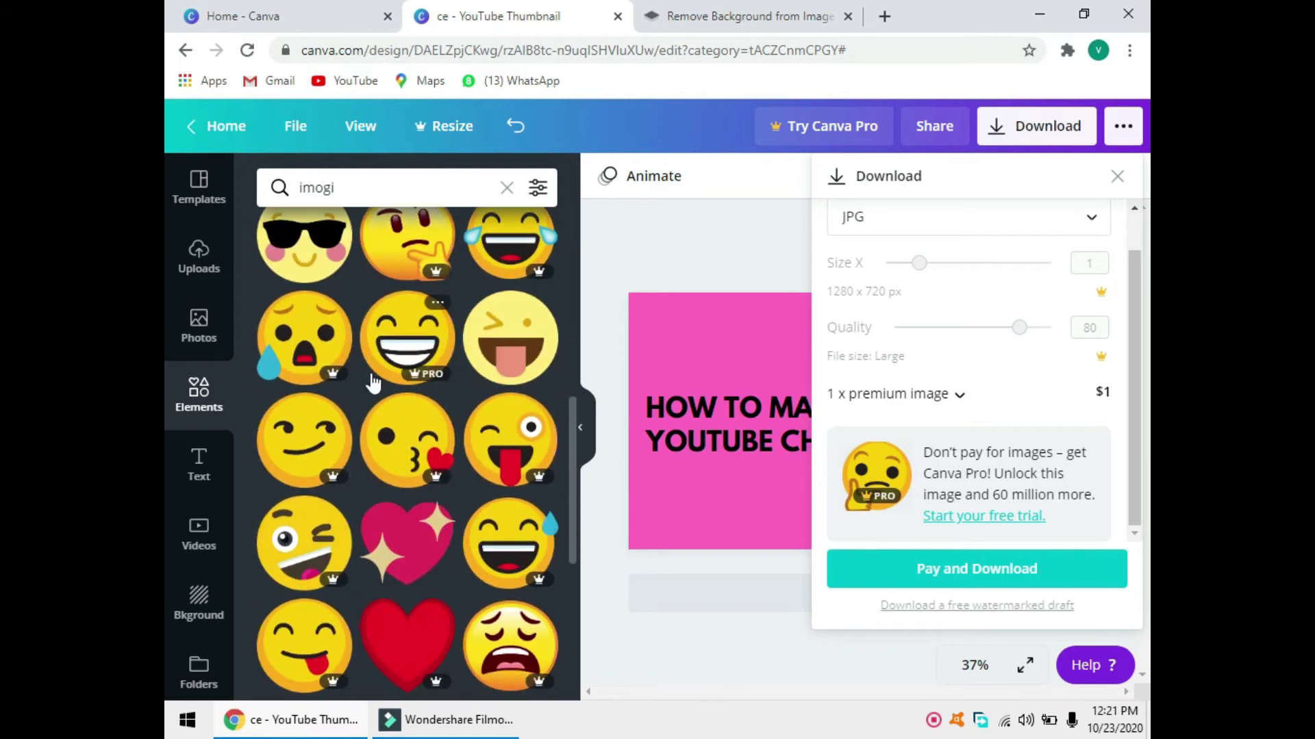
{"action": "scroll", "coordinate": [479, 394], "scroll_direction": "down", "scroll_amount": 5}
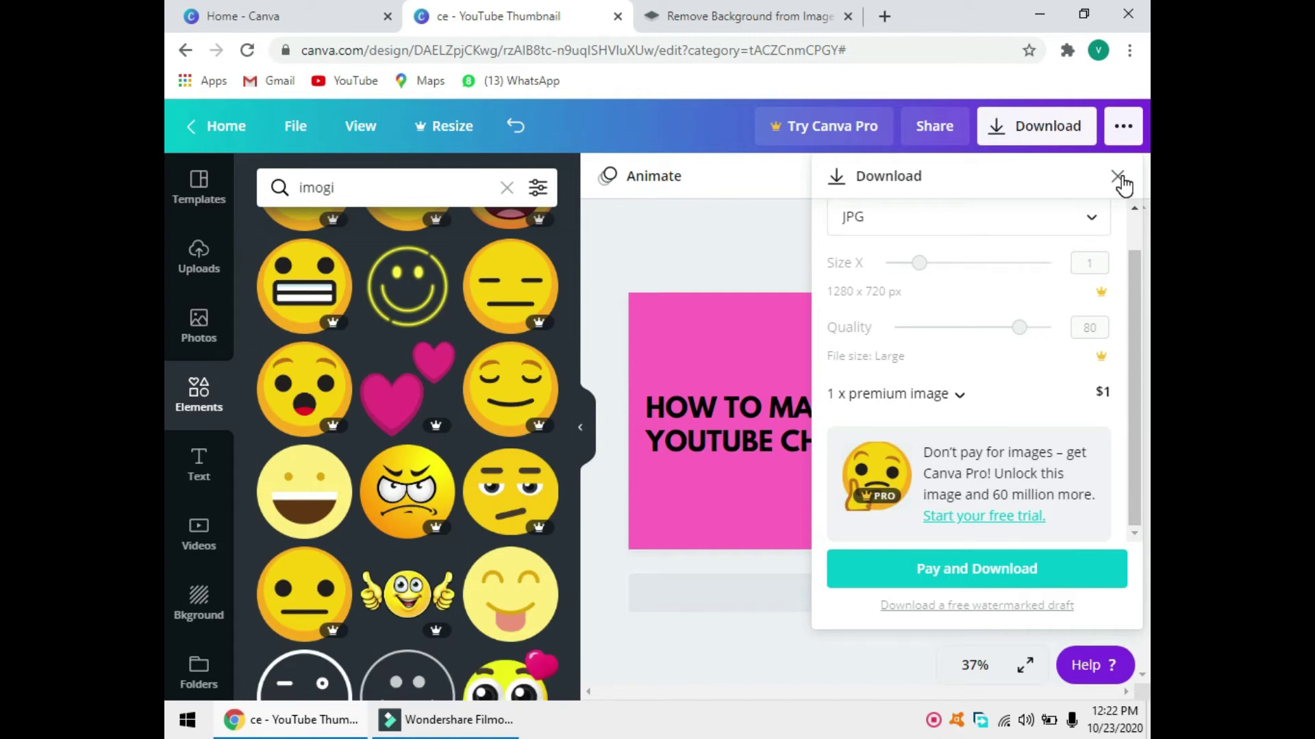
- Download the free watermarked draft, save it as ce.jpg in the rip > images folder, and dismiss the Canva Pro offer
{"action": "left_click", "coordinate": [1011, 607]}
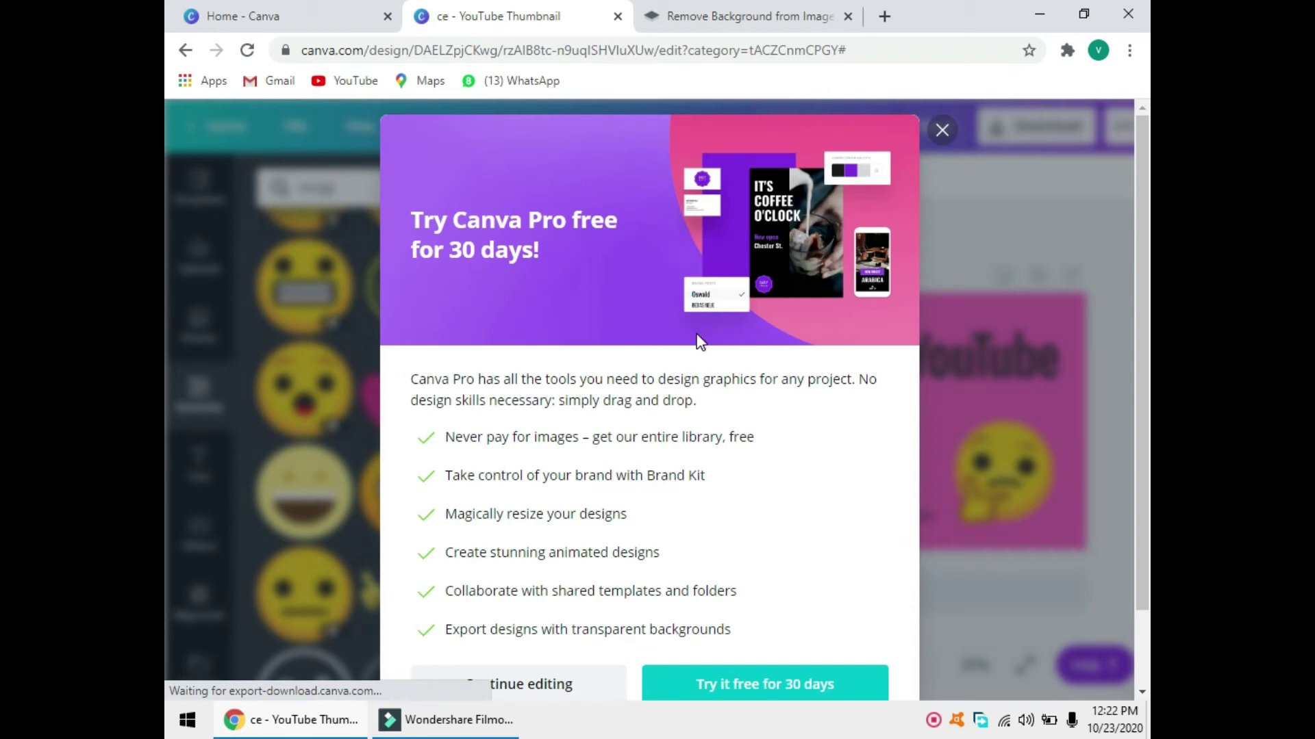
{"action": "scroll", "coordinate": [671, 526], "scroll_direction": "down", "scroll_amount": 2}
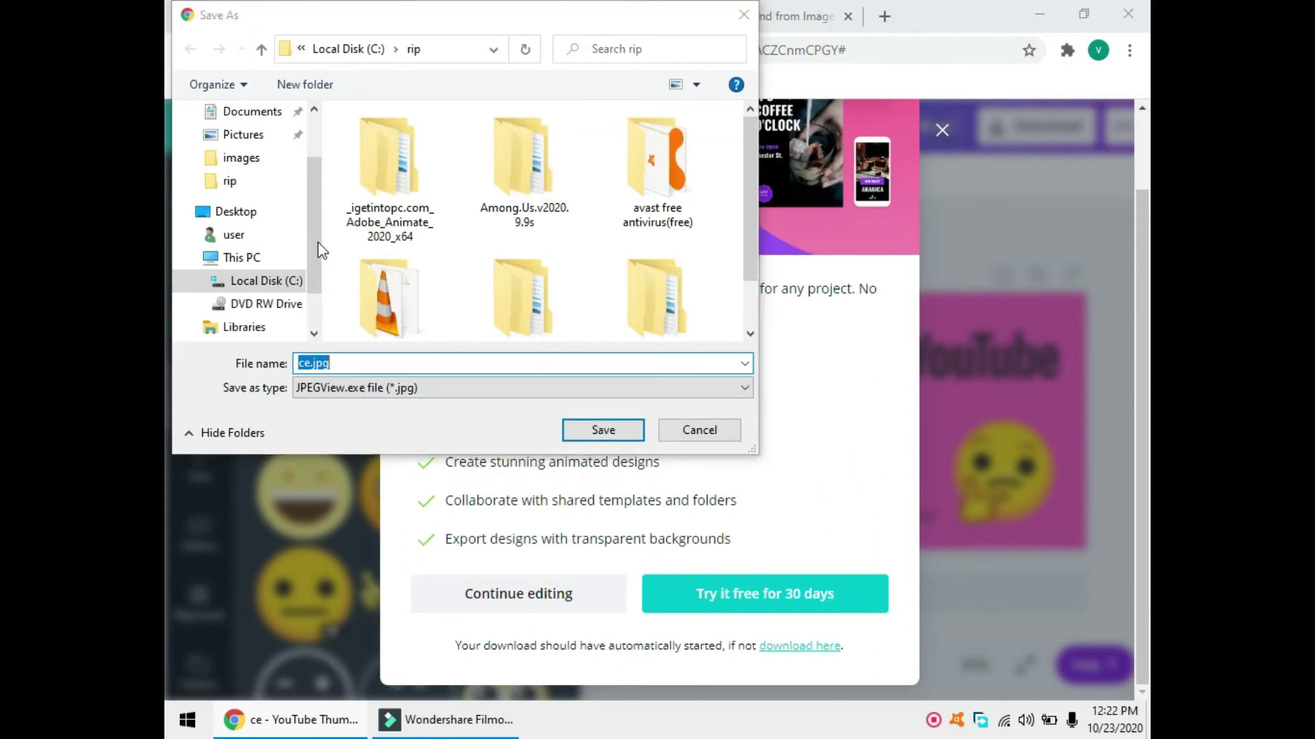
{"action": "scroll", "coordinate": [420, 269], "scroll_direction": "down", "scroll_amount": 1}
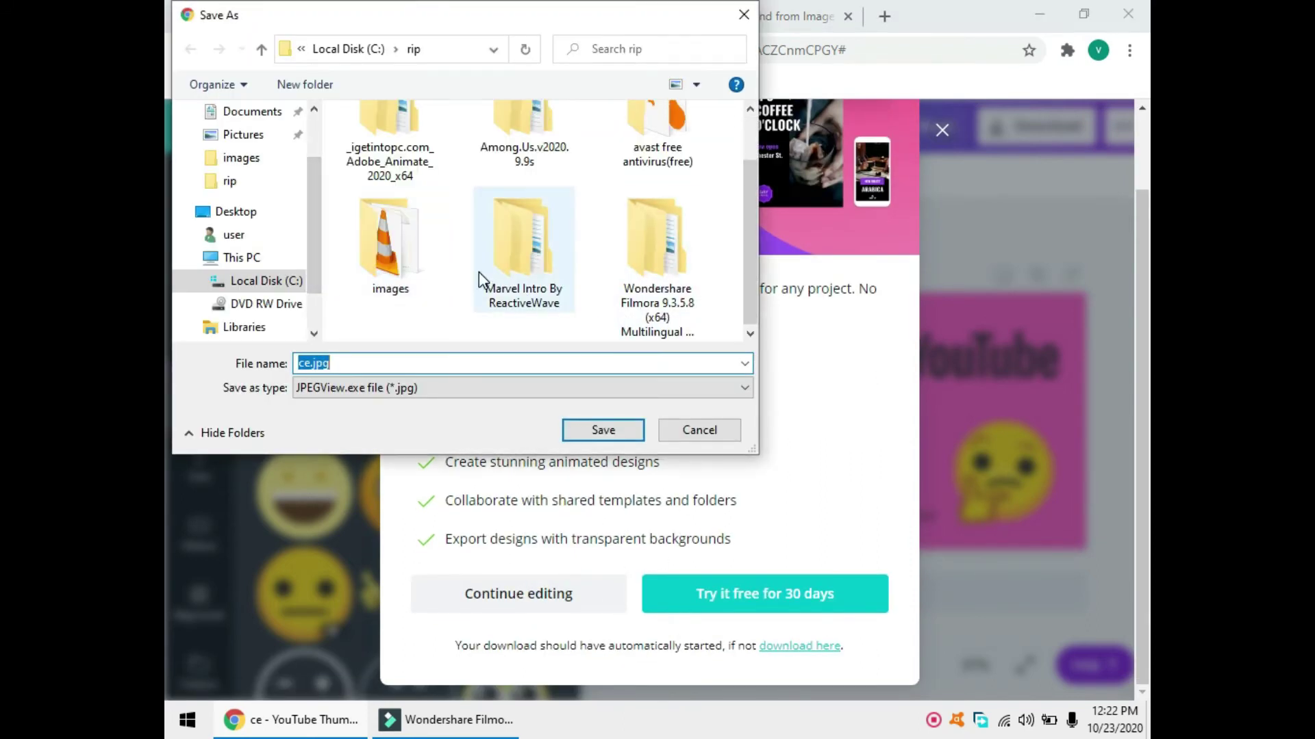
{"action": "double_click", "coordinate": [357, 219]}
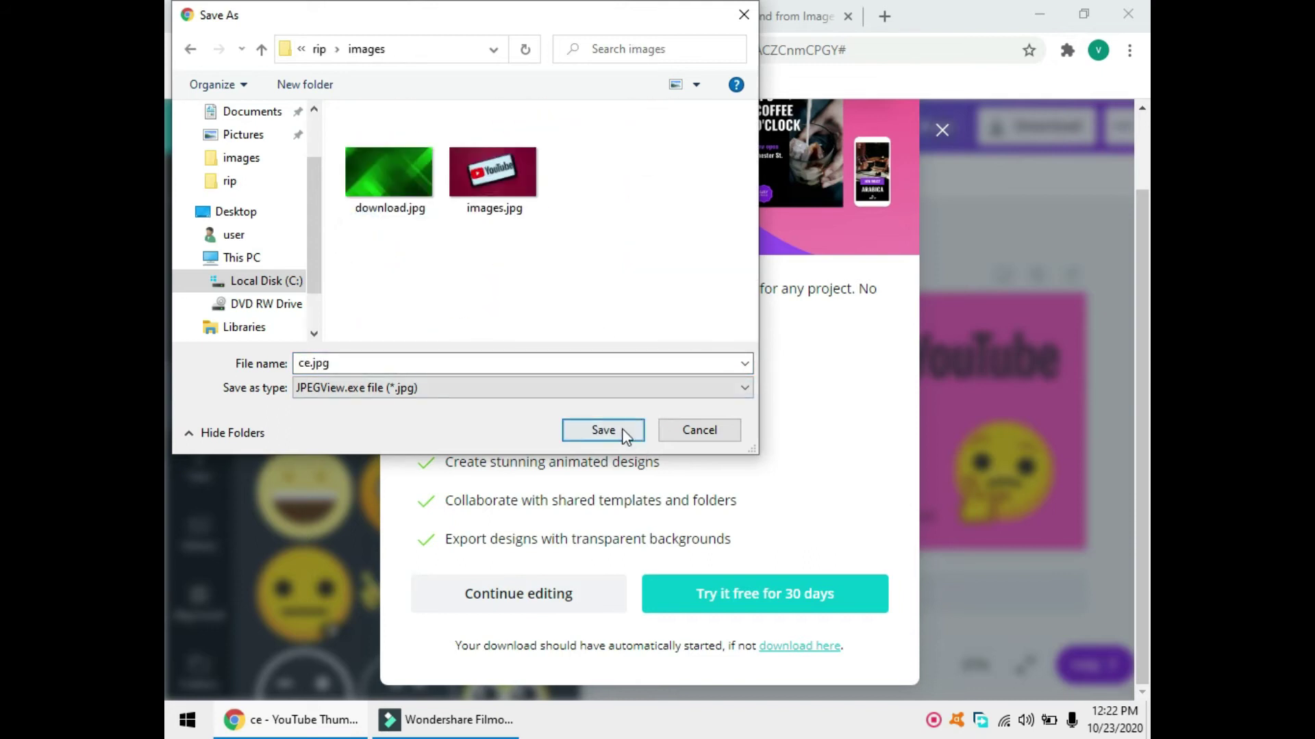
{"action": "left_click", "coordinate": [603, 430]}
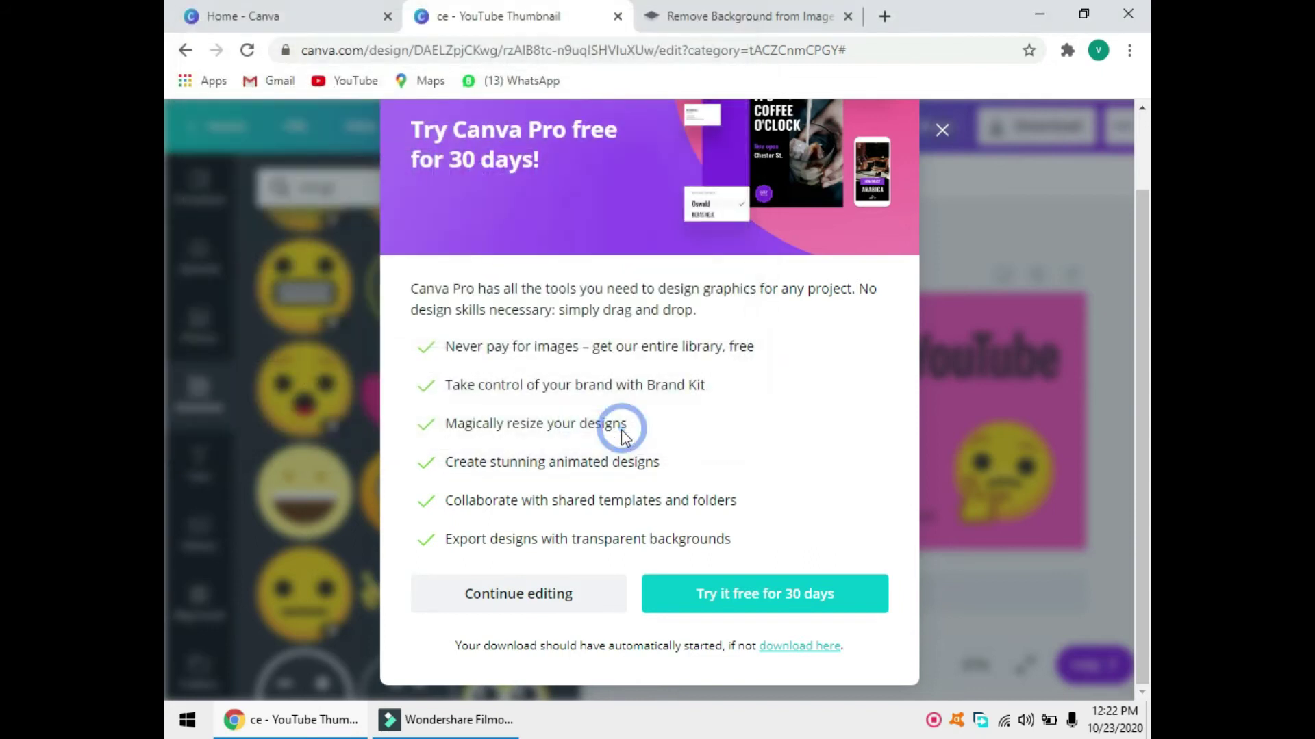
{"action": "left_click", "coordinate": [944, 132]}
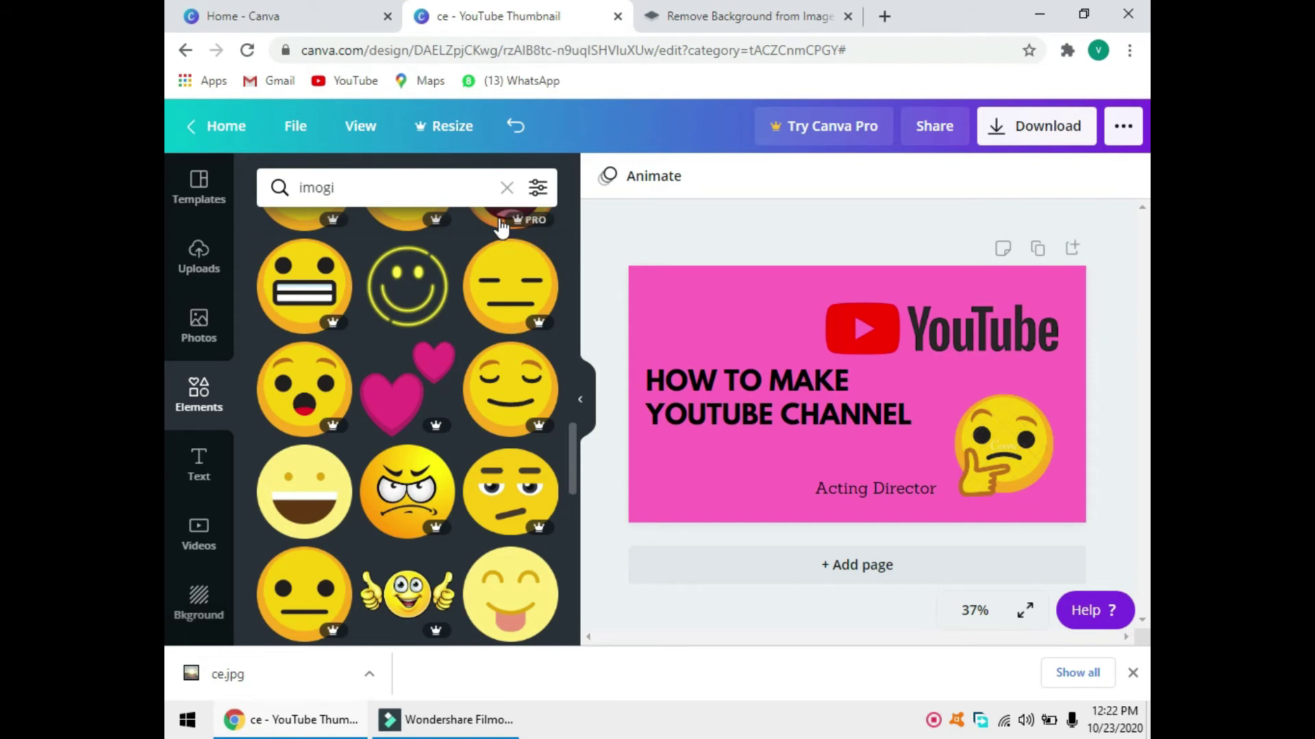
- Open the downloaded ce.jpg from the images folder in File Explorer to check the thumbnail, and minimize the image viewer
{"action": "key", "text": "super+e"}
{"action": "left_click", "coordinate": [657, 163]}
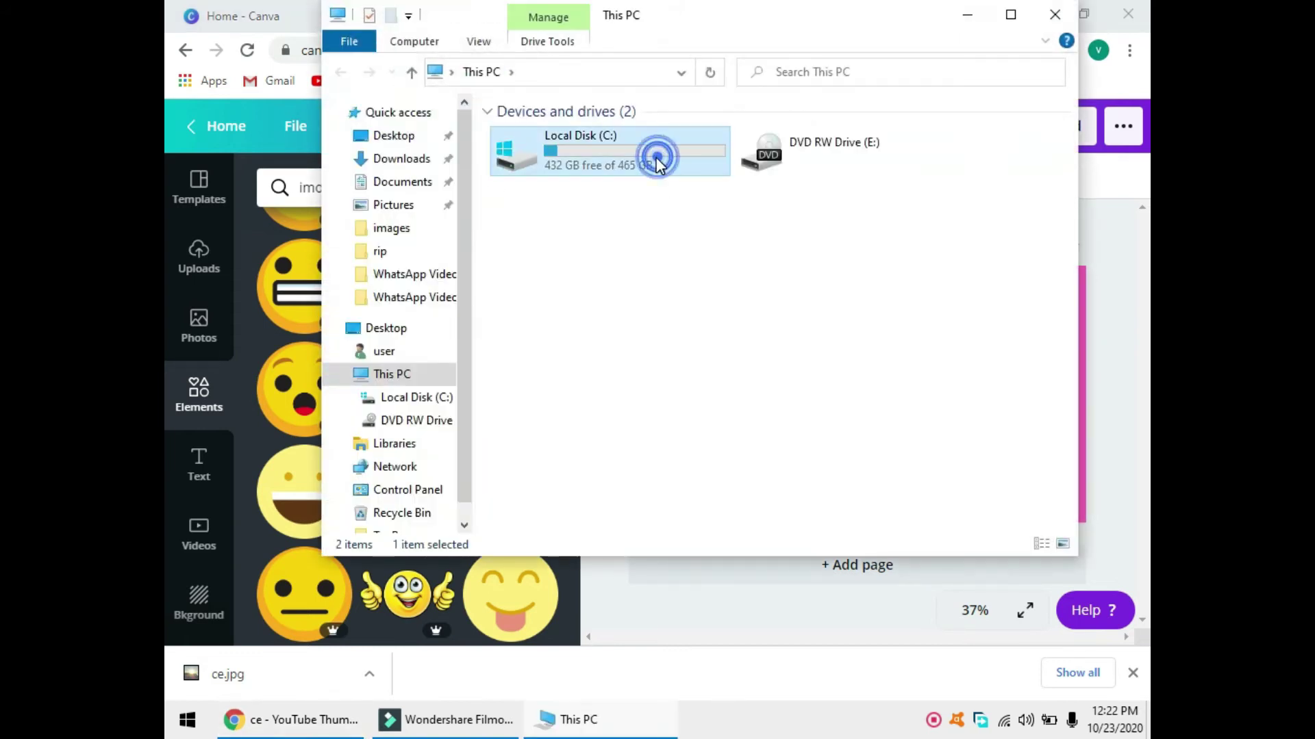
{"action": "left_click", "coordinate": [356, 228]}
{"action": "left_click", "coordinate": [527, 167]}
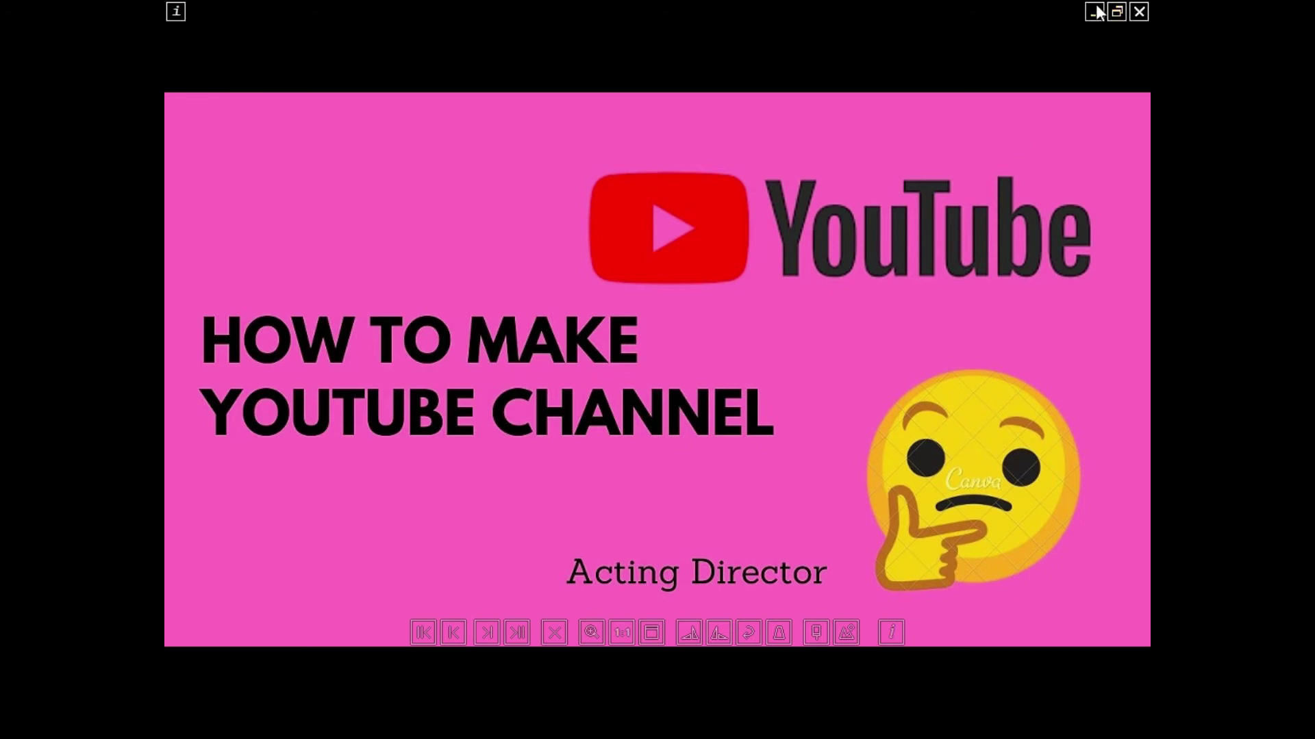
{"action": "left_click", "coordinate": [1094, 12]}
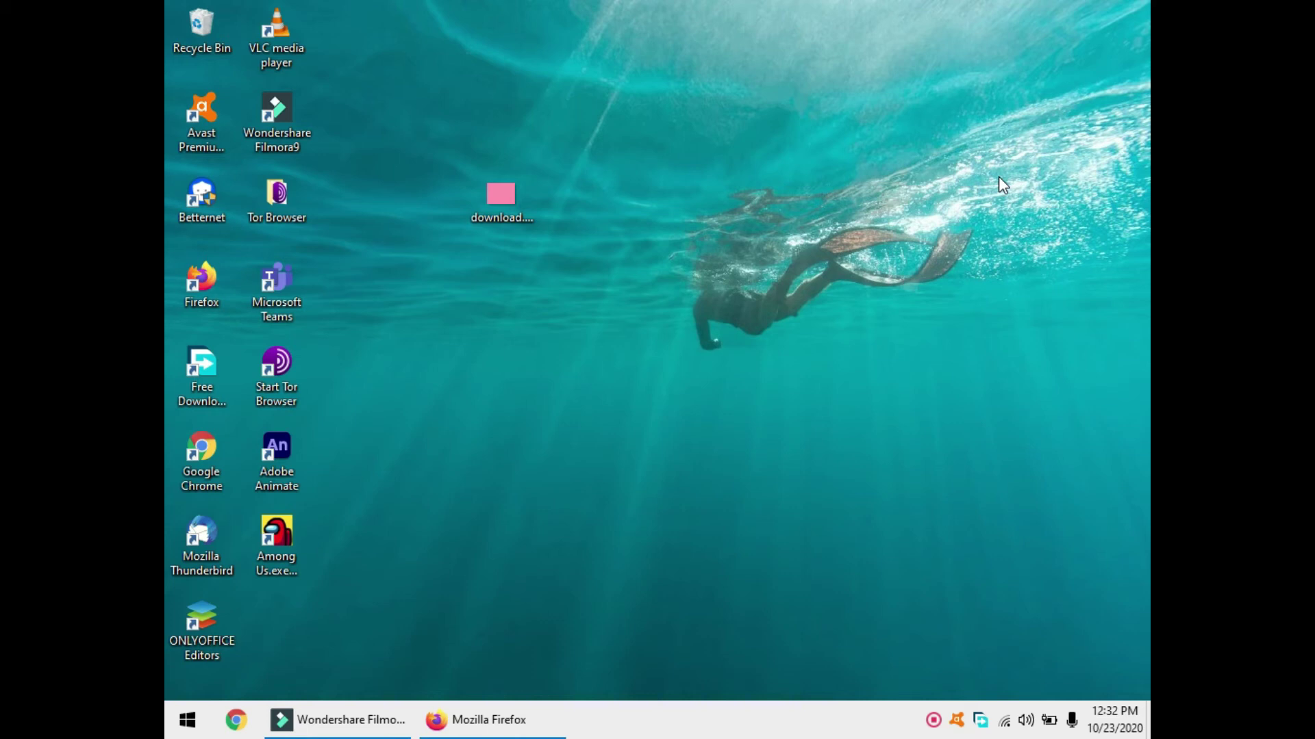
- Switch to Firefox, search for photopea, and open the Photopea online photo editor
{"action": "left_click", "coordinate": [519, 725]}
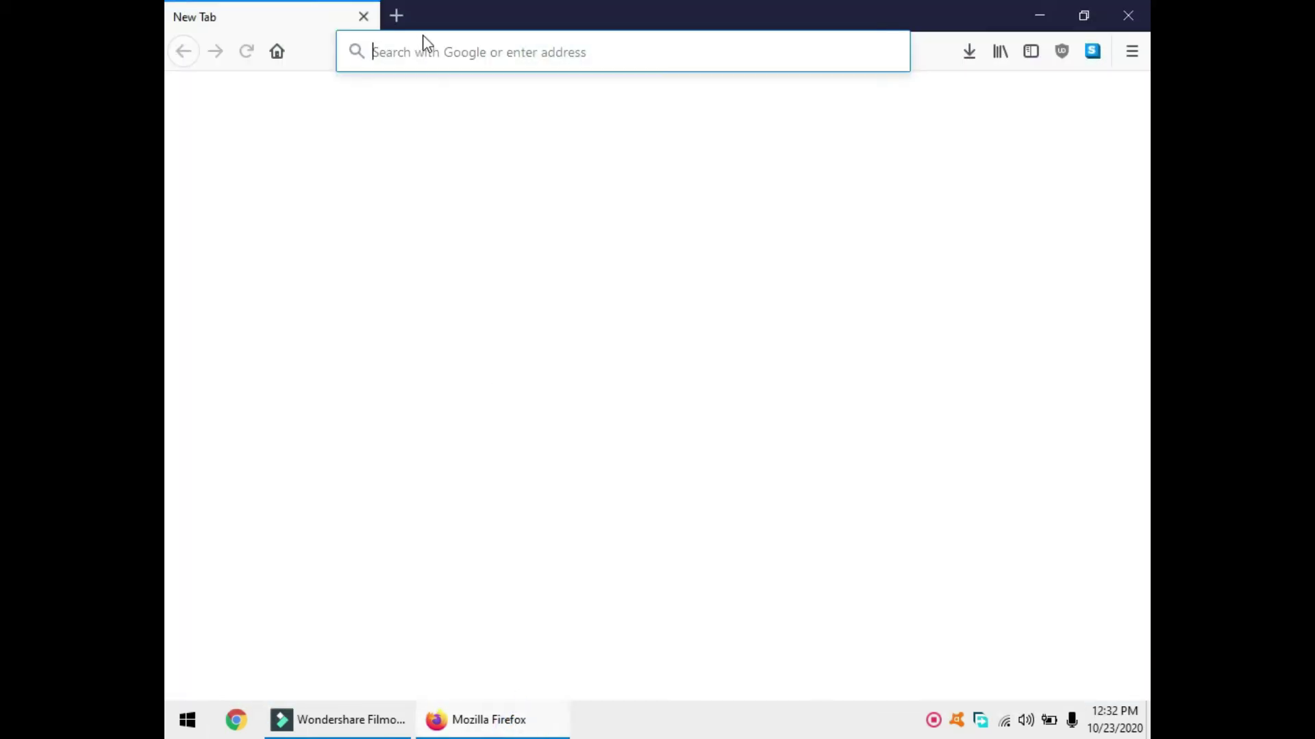
{"action": "type", "text": "pho"}
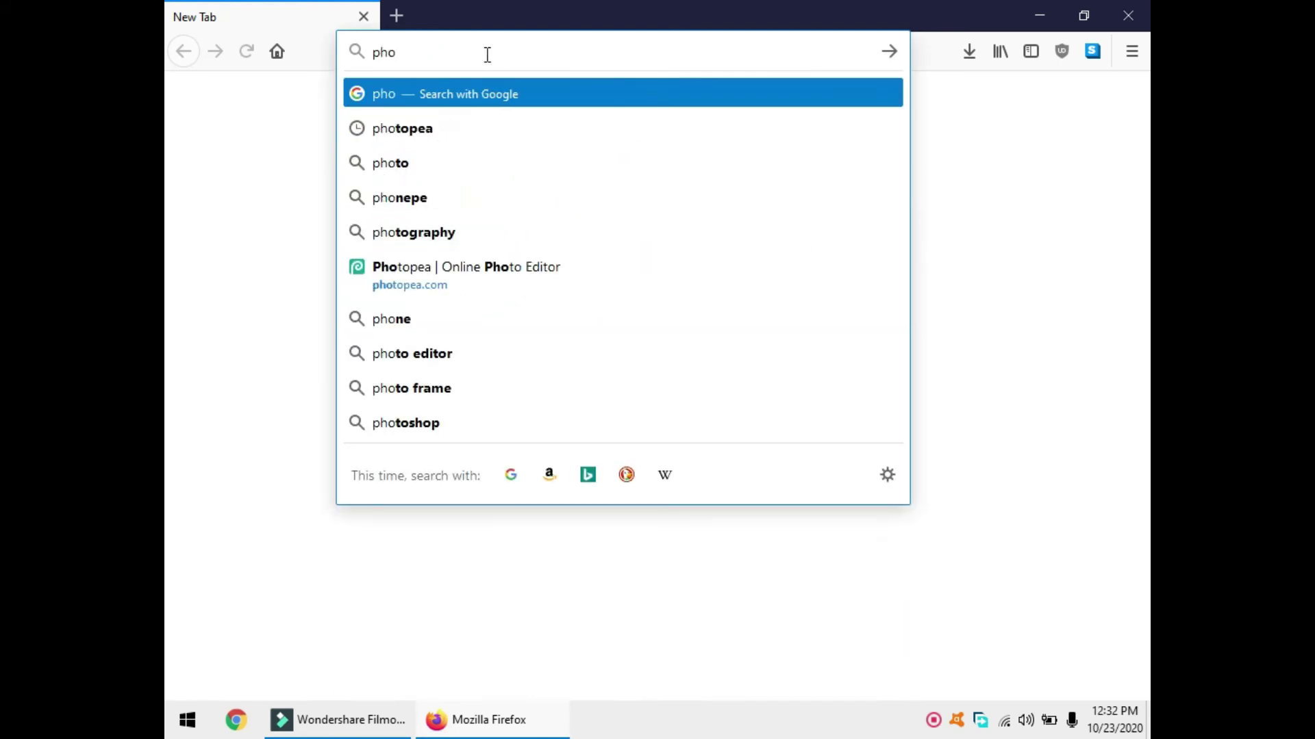
{"action": "left_click", "coordinate": [511, 126]}
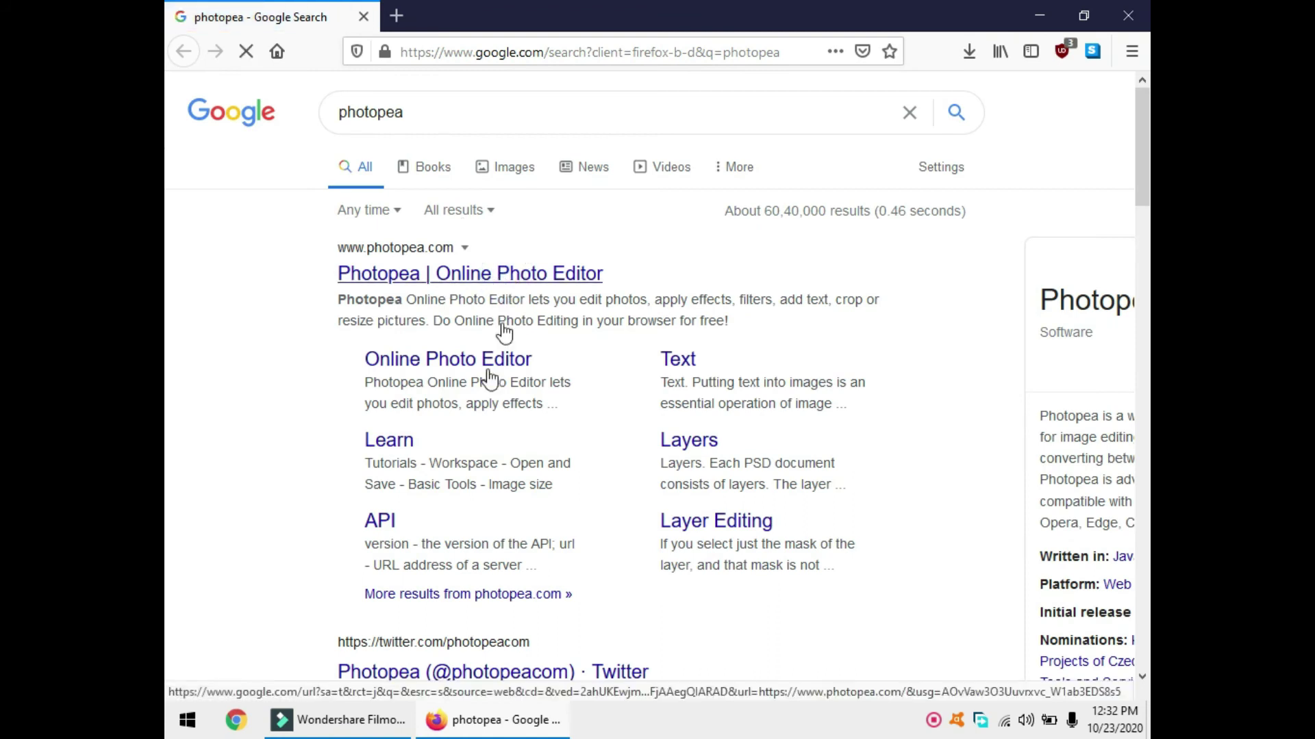
{"action": "left_click", "coordinate": [449, 279]}
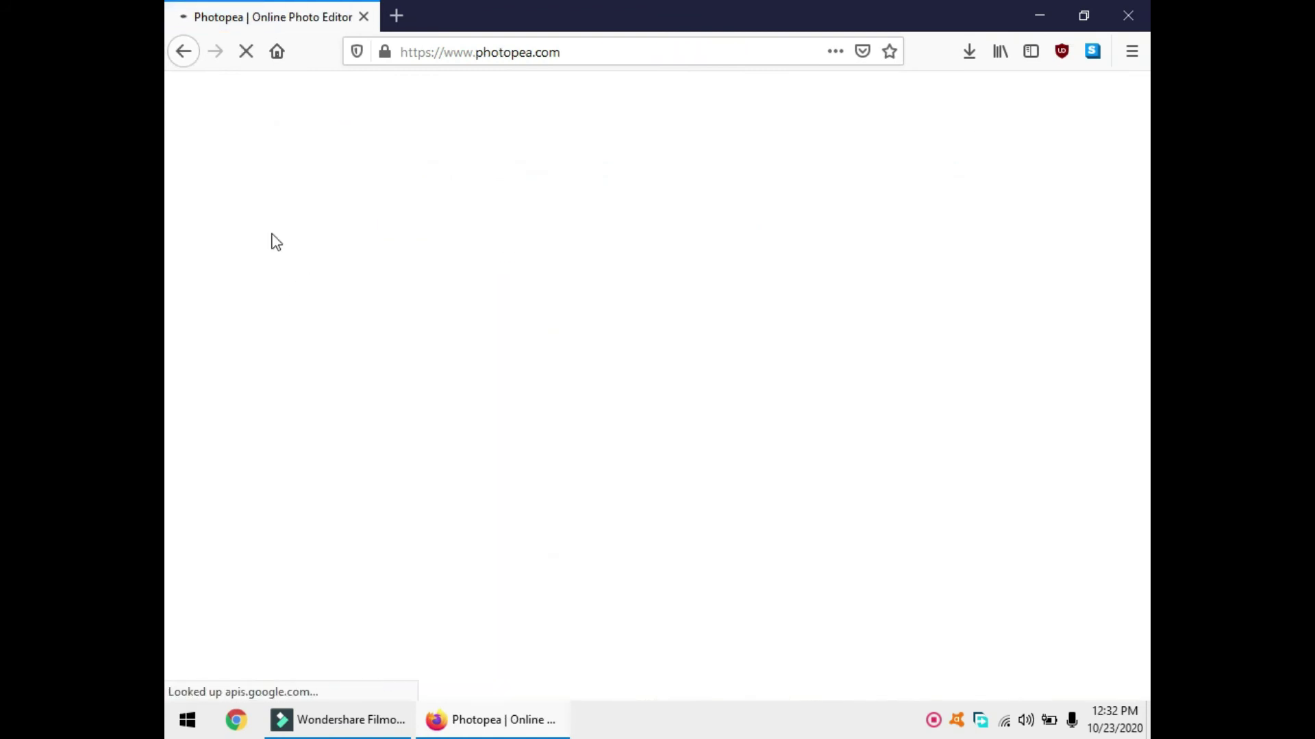
{"action": "left_click", "coordinate": [557, 45]}
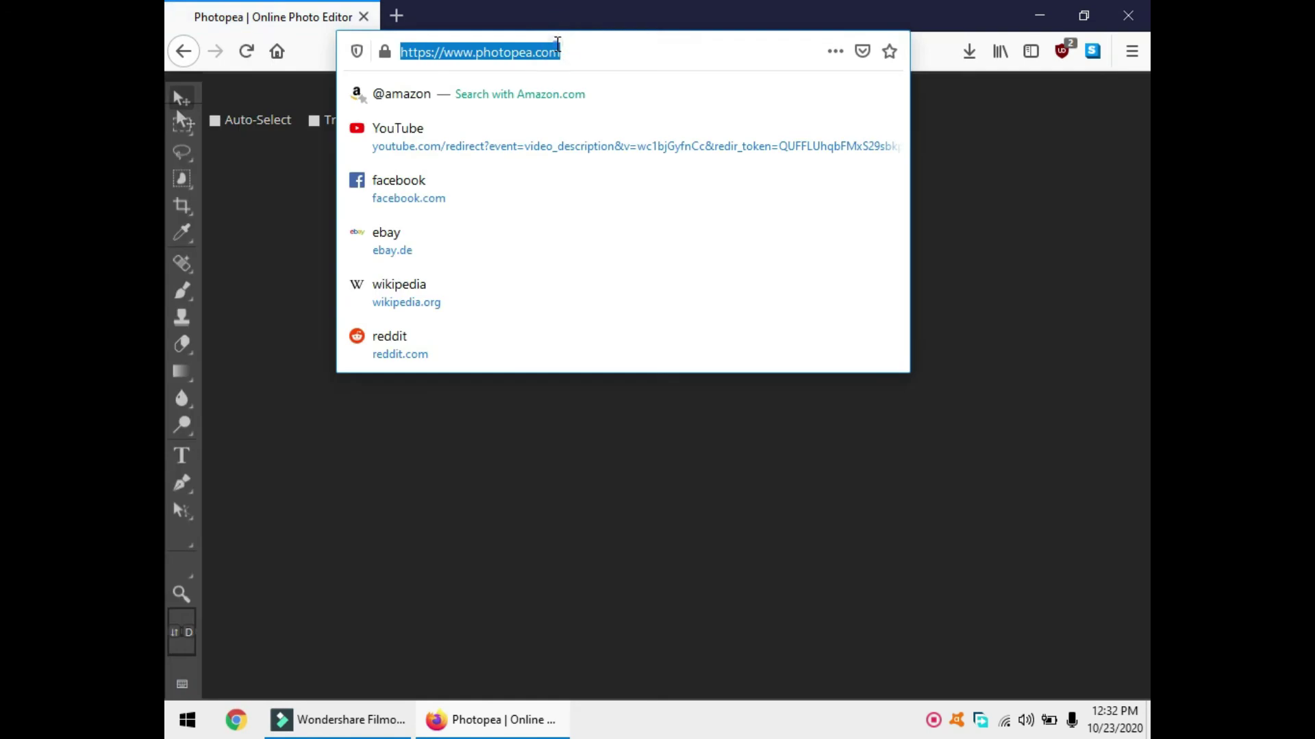
- Create a new project of 1280 × 720 px at 72 DPI with a white background
{"action": "left_click", "coordinate": [204, 304]}
{"action": "left_click", "coordinate": [470, 358]}
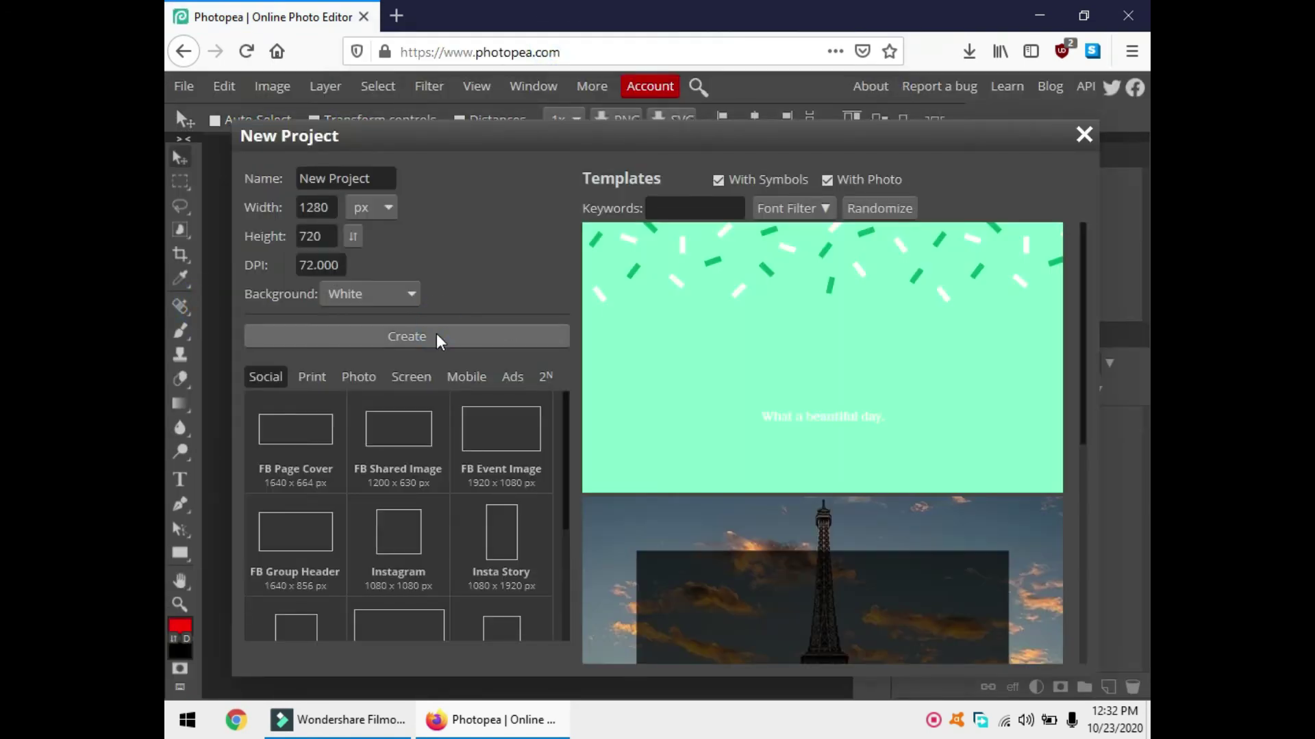
{"action": "left_click", "coordinate": [433, 335]}
{"action": "left_click", "coordinate": [306, 213]}
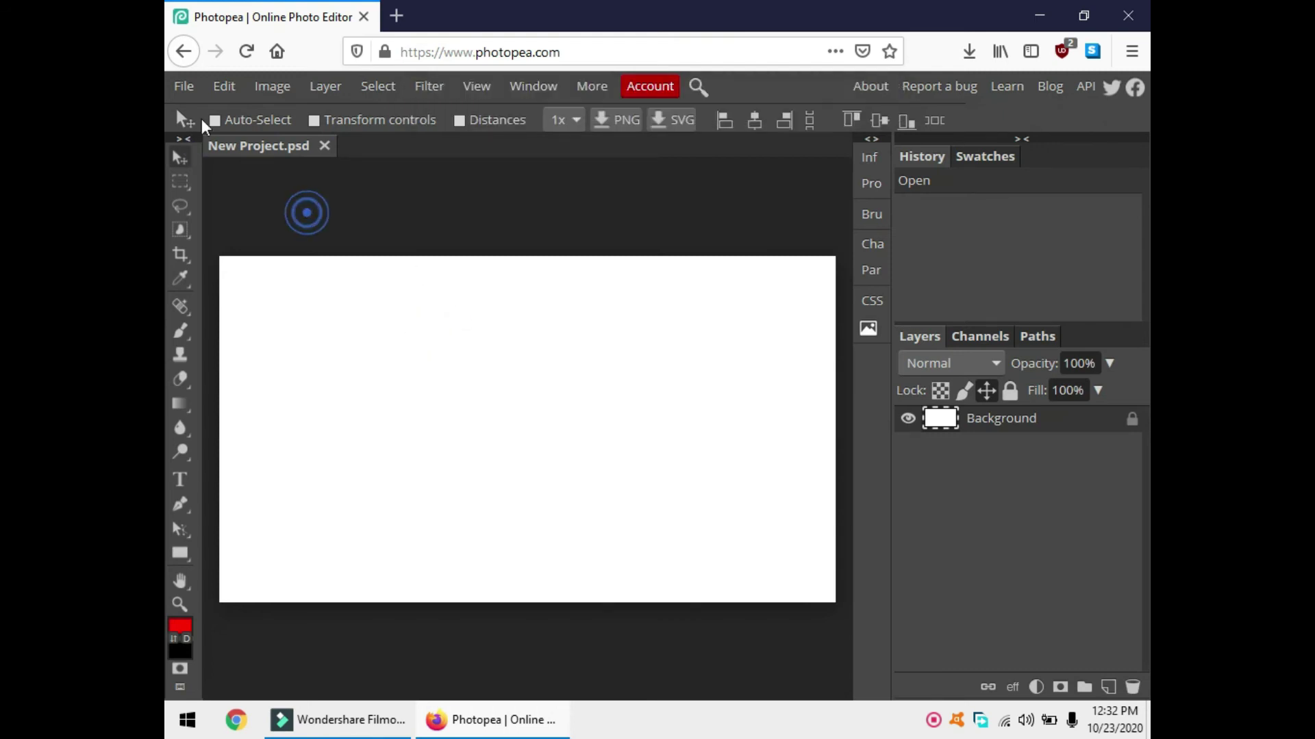
- Place the pink image download.png from the Desktop folder into the project
{"action": "left_click", "coordinate": [184, 85]}
{"action": "left_click", "coordinate": [499, 212]}
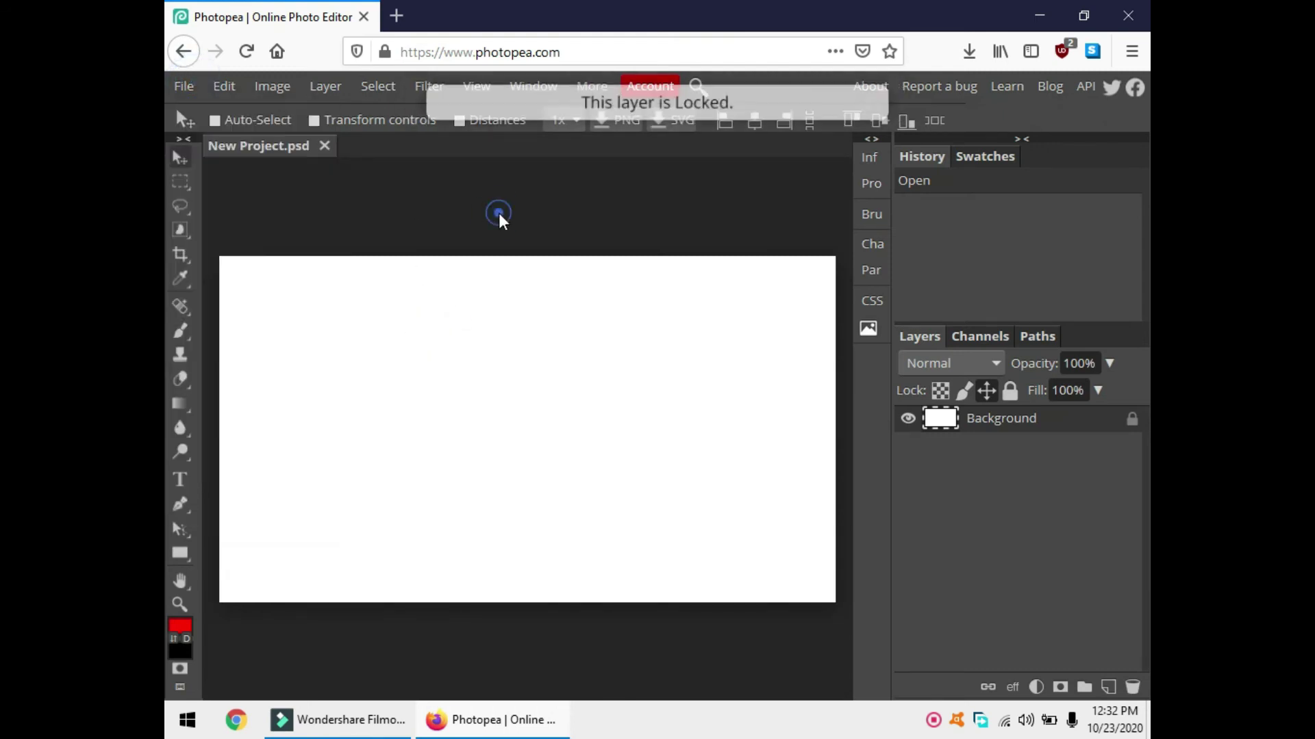
{"action": "left_click", "coordinate": [180, 87]}
{"action": "left_click", "coordinate": [235, 176]}
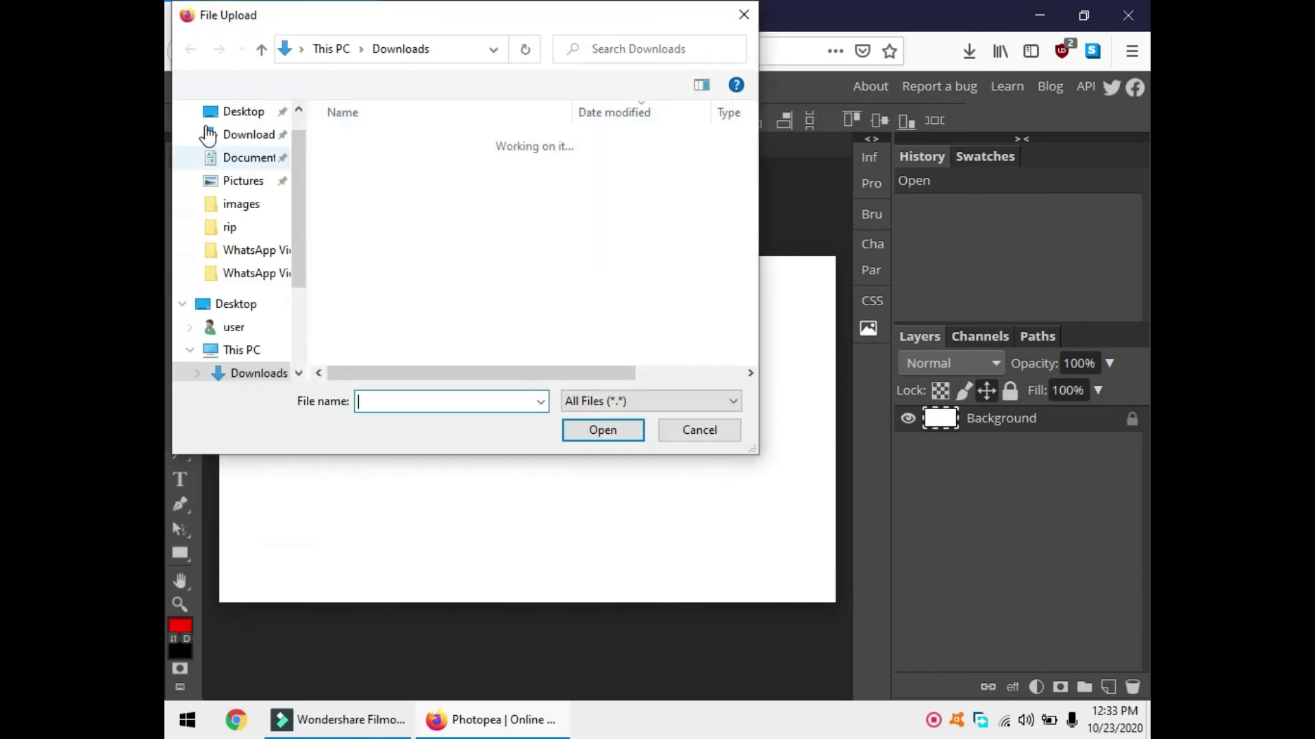
{"action": "left_click", "coordinate": [243, 115]}
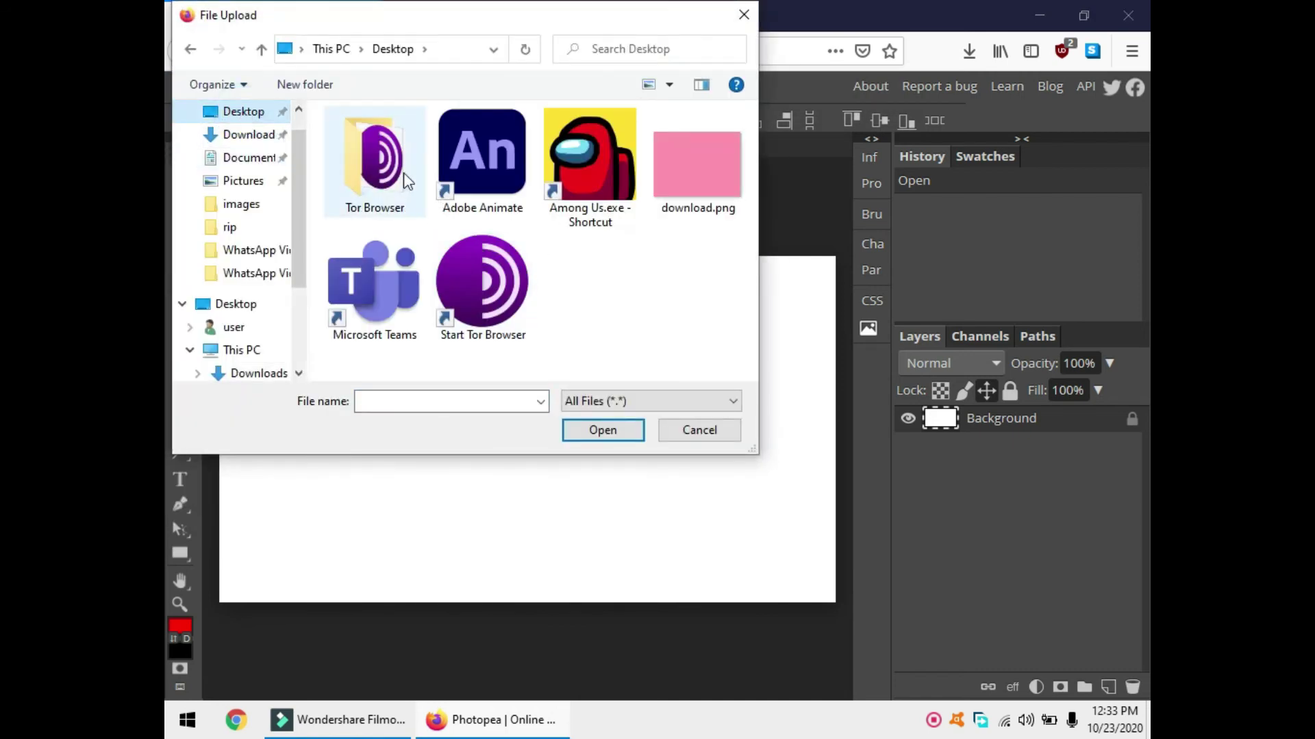
{"action": "left_click", "coordinate": [697, 167]}
{"action": "left_click", "coordinate": [602, 429]}
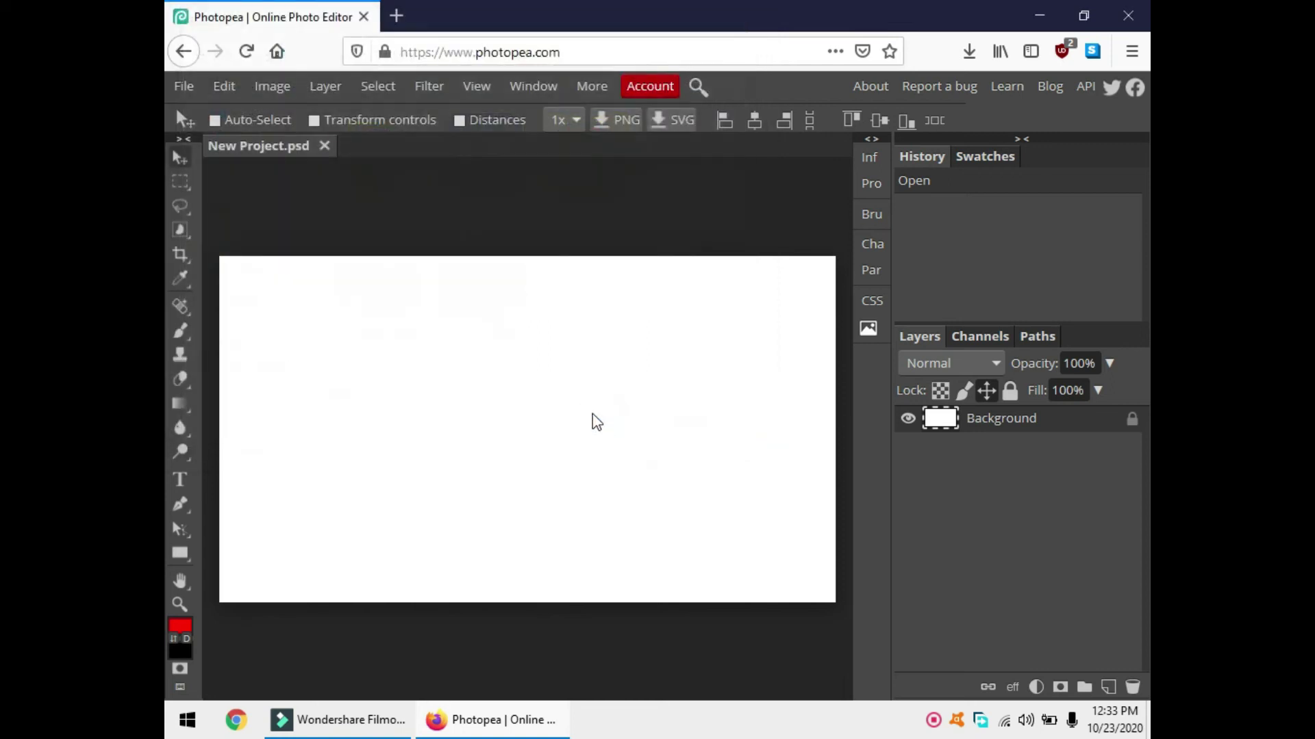
- Enlarge the pink image to about 523% width and 409% height so that it covers the whole canvas
{"action": "left_click_drag", "start_coordinate": [347, 352], "coordinate": [870, 630]}
{"action": "left_click", "coordinate": [864, 332]}
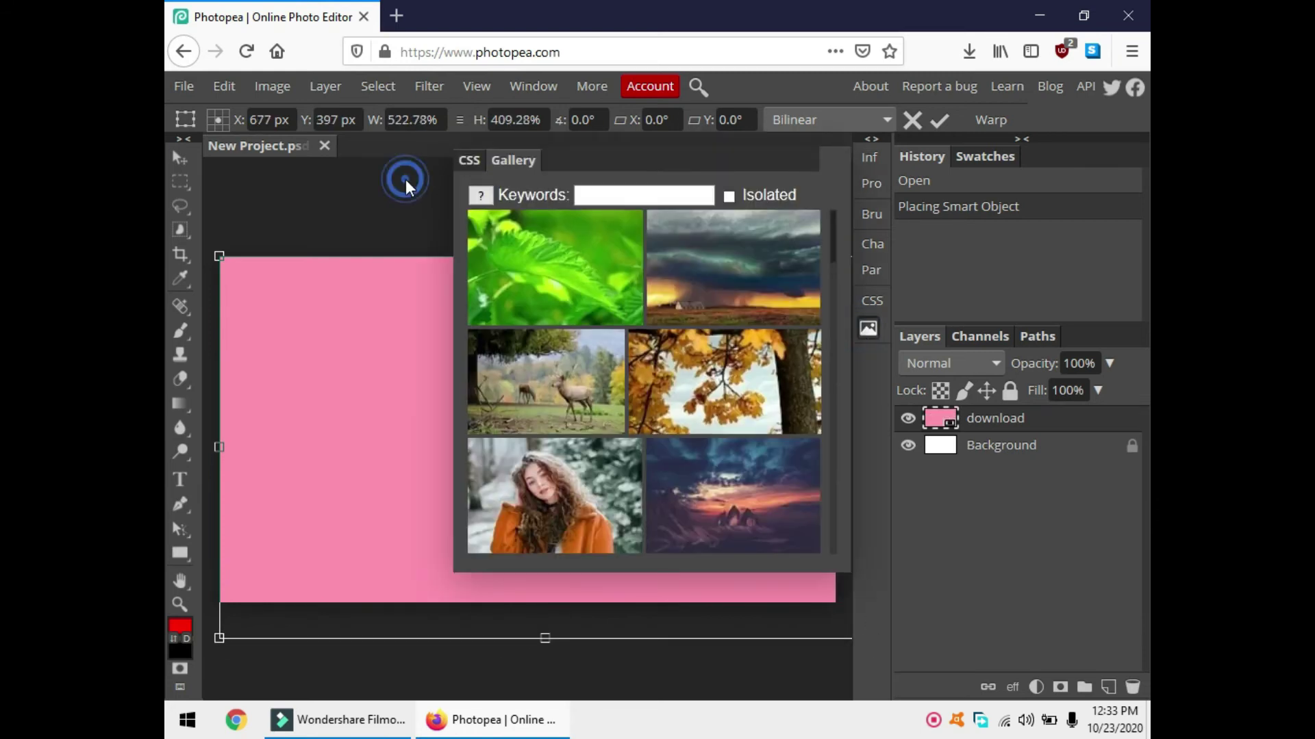
{"action": "left_click", "coordinate": [868, 330]}
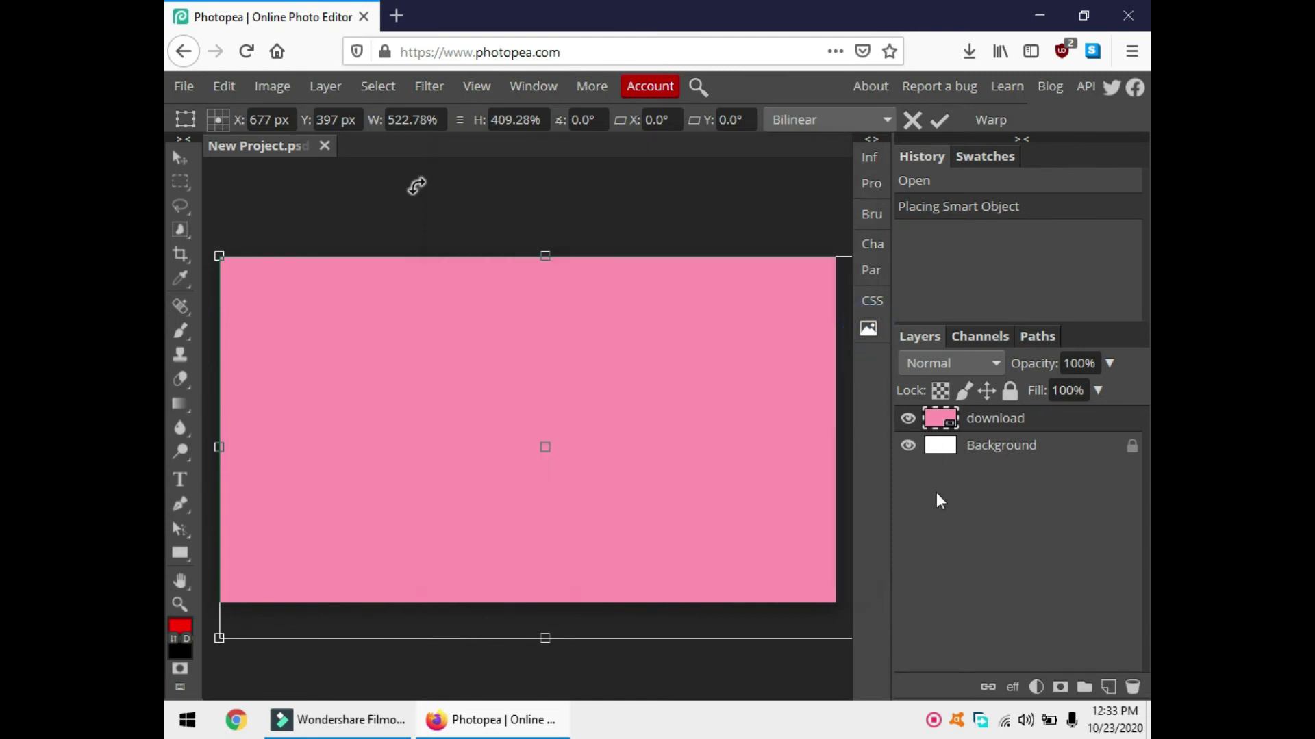
- Place the background-removed YouTube logo from the rip folder into the project and position it near the canvas's upper-left corner
{"action": "left_click", "coordinate": [176, 84]}
{"action": "left_click", "coordinate": [228, 175]}
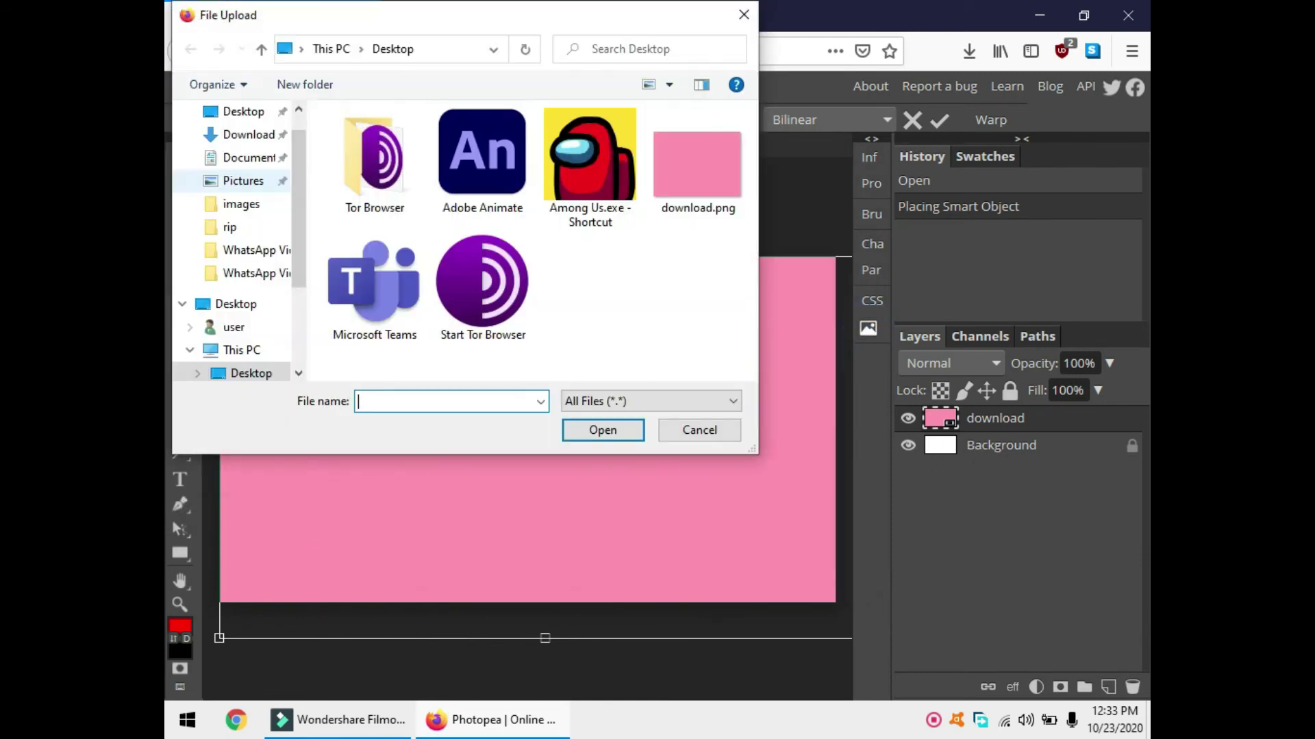
{"action": "left_click", "coordinate": [232, 227]}
{"action": "left_click", "coordinate": [243, 207]}
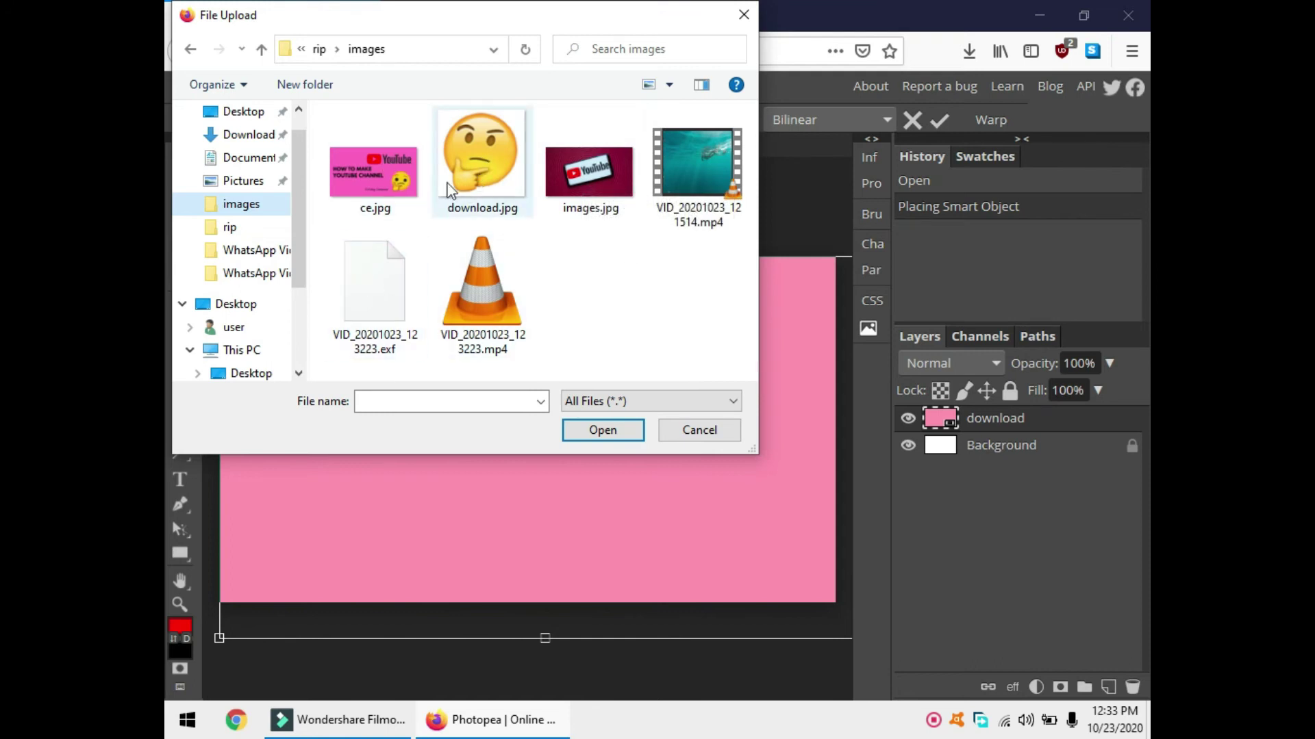
{"action": "left_click", "coordinate": [263, 227]}
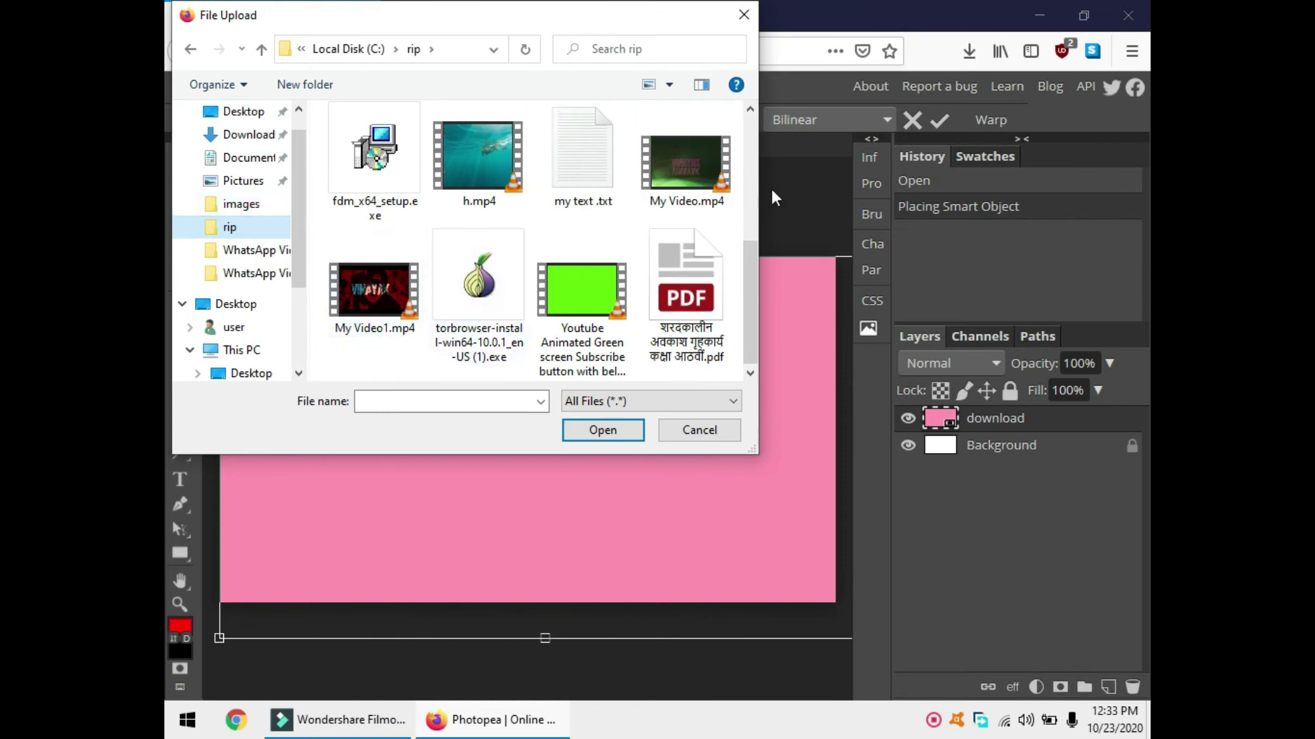
{"action": "scroll", "coordinate": [664, 224], "scroll_direction": "up", "scroll_amount": 5}
{"action": "scroll", "coordinate": [665, 225], "scroll_direction": "down", "scroll_amount": 3}
{"action": "scroll", "coordinate": [591, 236], "scroll_direction": "up", "scroll_amount": 3}
{"action": "left_click", "coordinate": [705, 308]}
{"action": "left_click", "coordinate": [601, 418]}
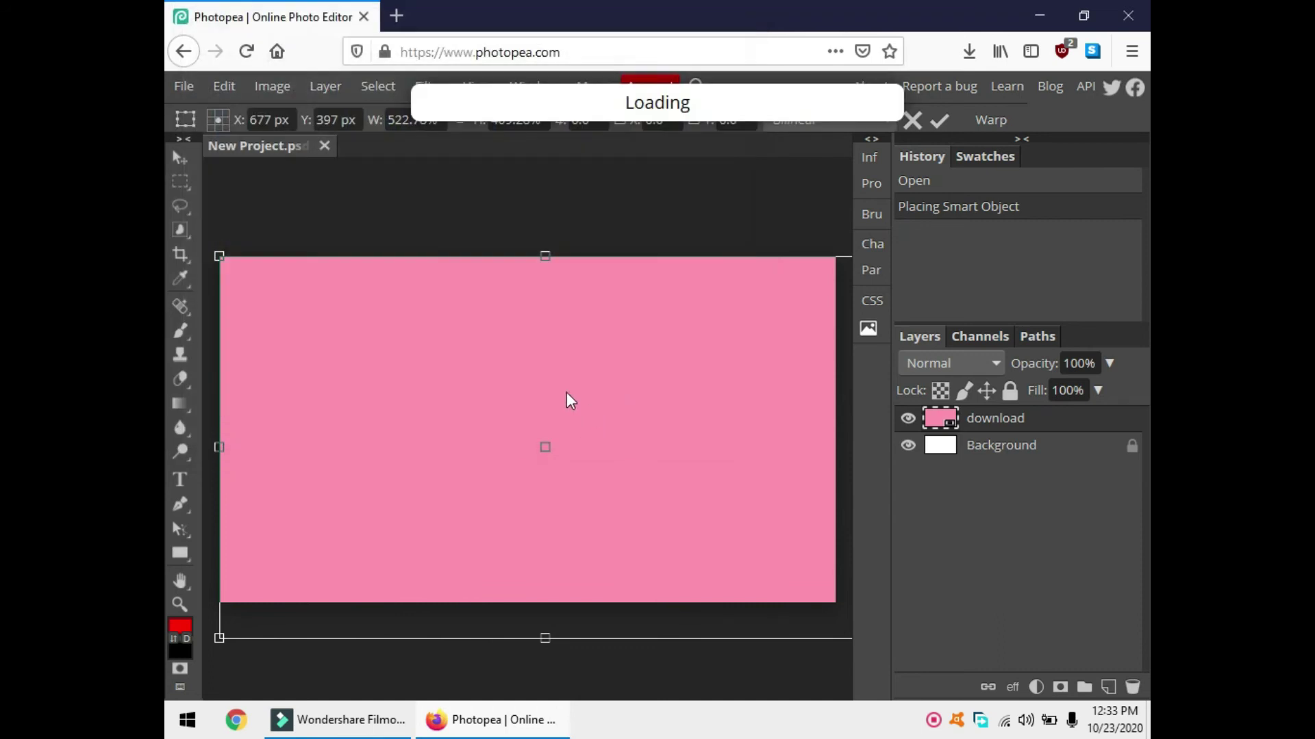
{"action": "left_click_drag", "start_coordinate": [322, 289], "coordinate": [338, 306]}
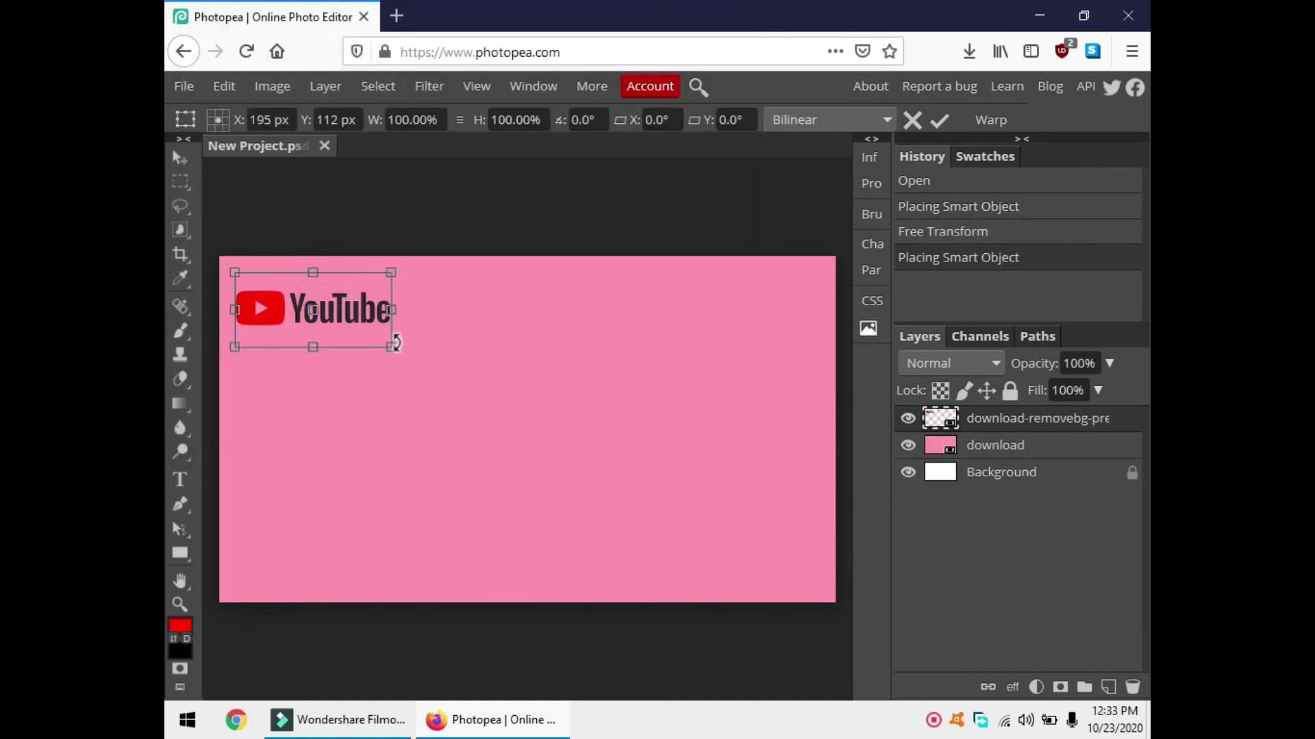
- Enlarge the YouTube logo to about 117% width and 150% height, rotate it about -21°, and apply the transform
{"action": "left_click_drag", "start_coordinate": [393, 348], "coordinate": [419, 384]}
{"action": "left_click_drag", "start_coordinate": [391, 244], "coordinate": [297, 276]}
{"action": "left_click_drag", "start_coordinate": [456, 269], "coordinate": [430, 231]}
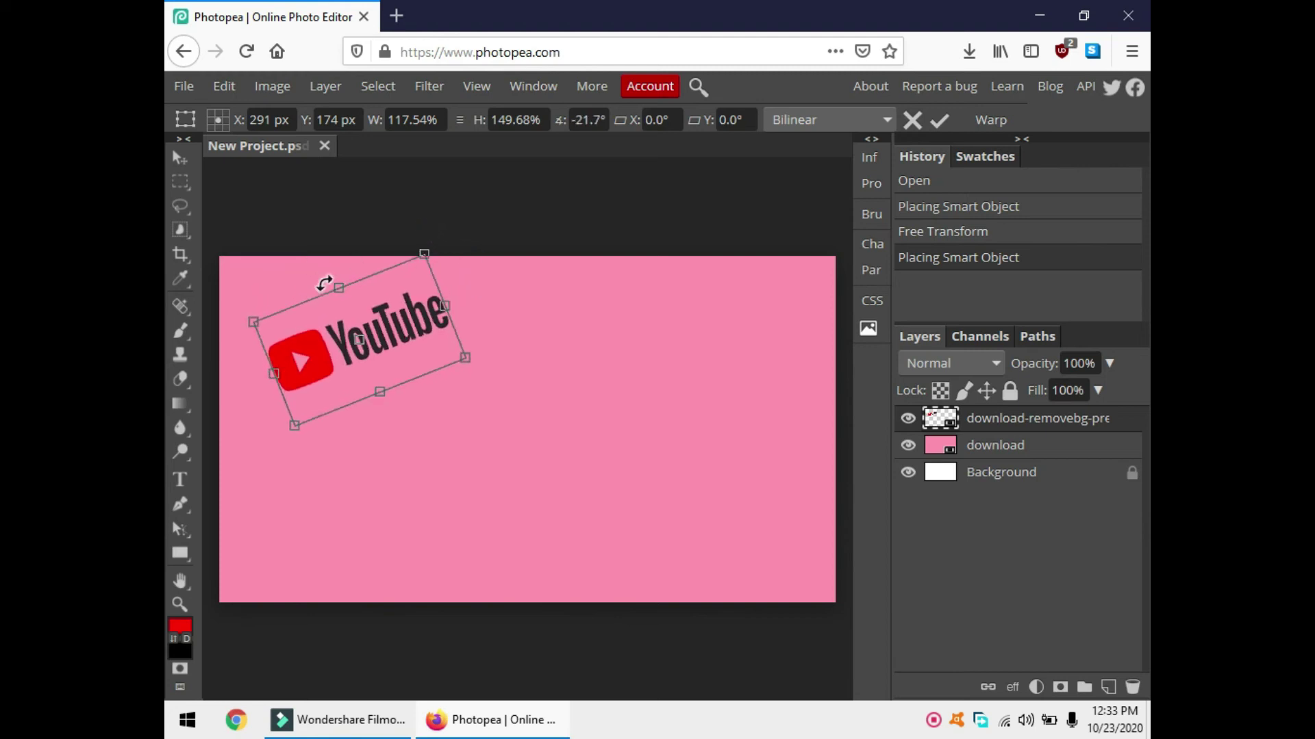
{"action": "left_click_drag", "start_coordinate": [318, 277], "coordinate": [315, 273]}
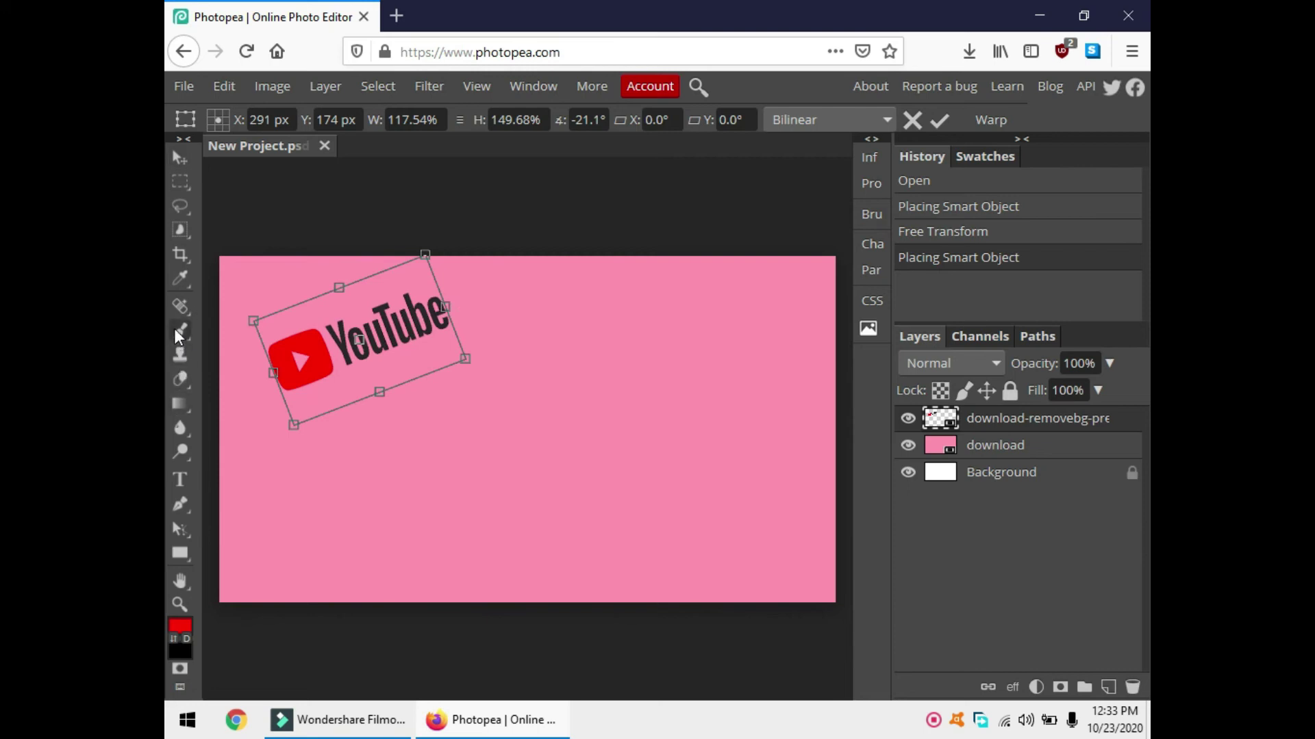
{"action": "left_click", "coordinate": [176, 473]}
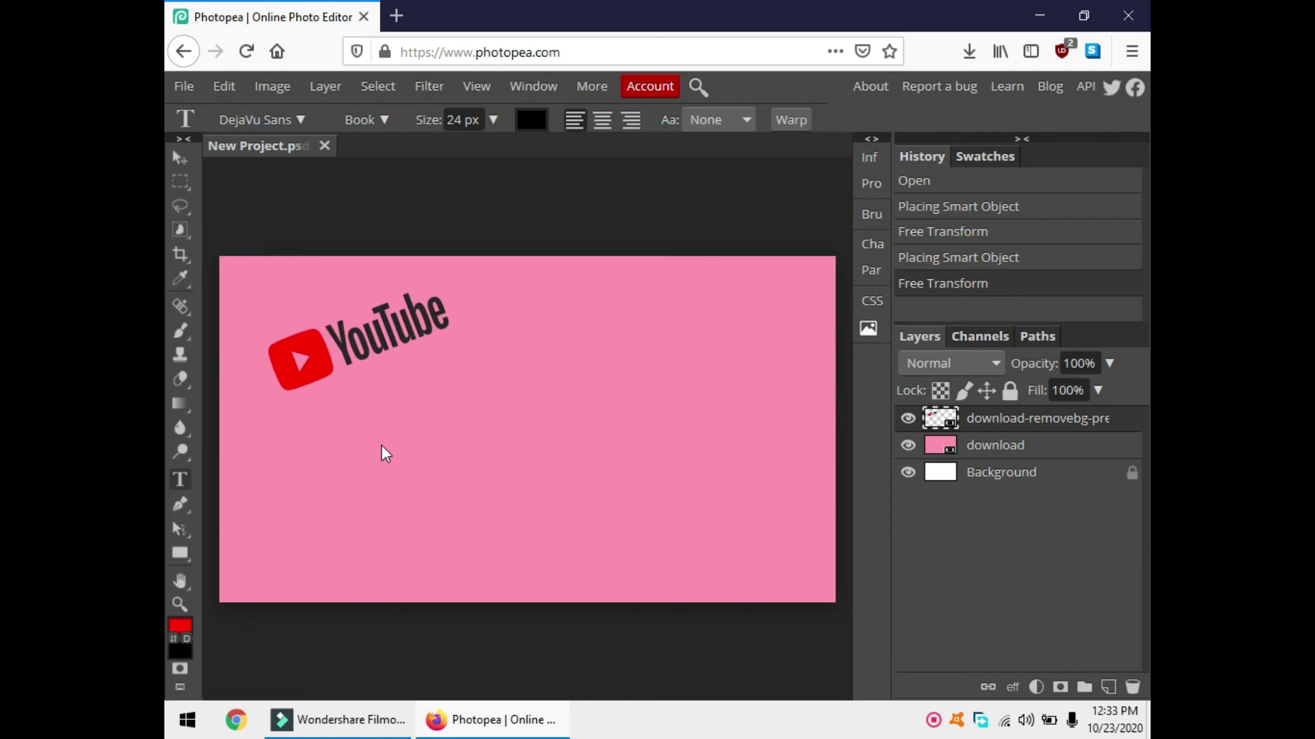
- Place the thinking emoji image download-removebg-preview.png from the Downloads folder and move it right of centre, to about X 913, Y 361 px
{"action": "left_click", "coordinate": [184, 86]}
{"action": "left_click", "coordinate": [208, 175]}
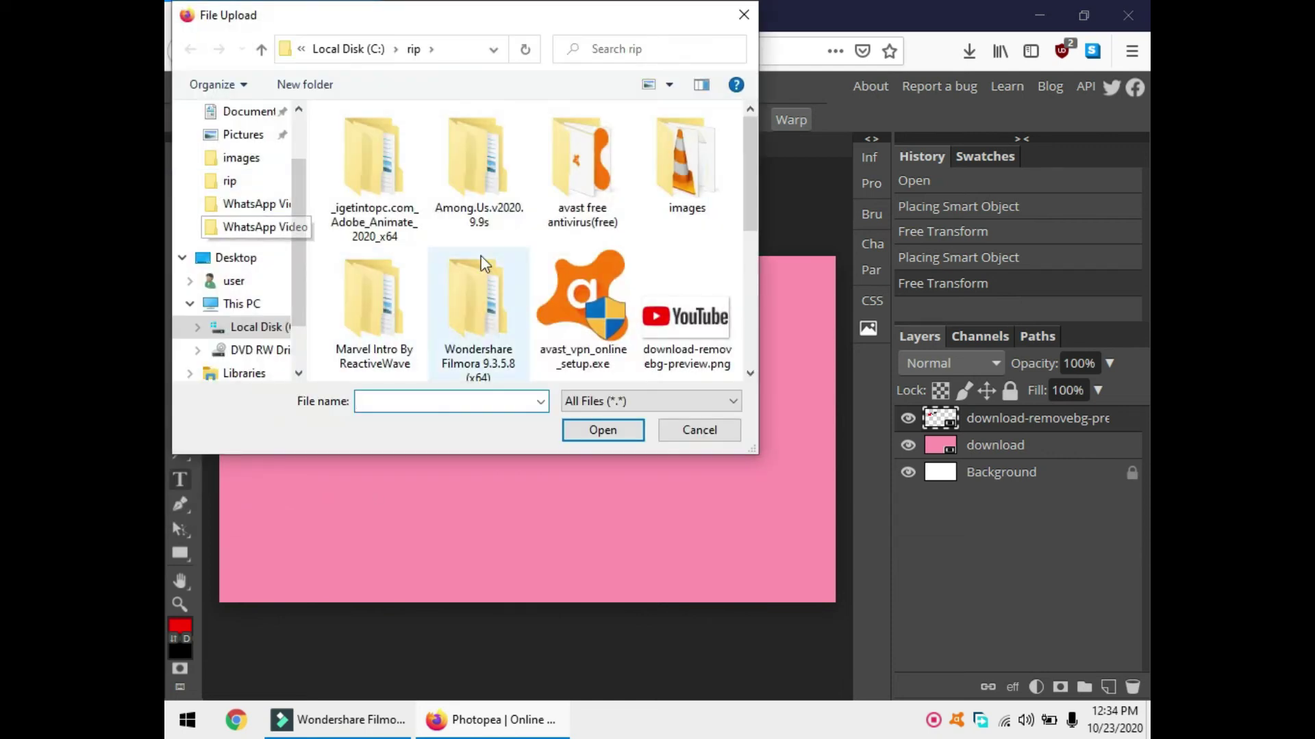
{"action": "scroll", "coordinate": [236, 180], "scroll_direction": "up", "scroll_amount": 2}
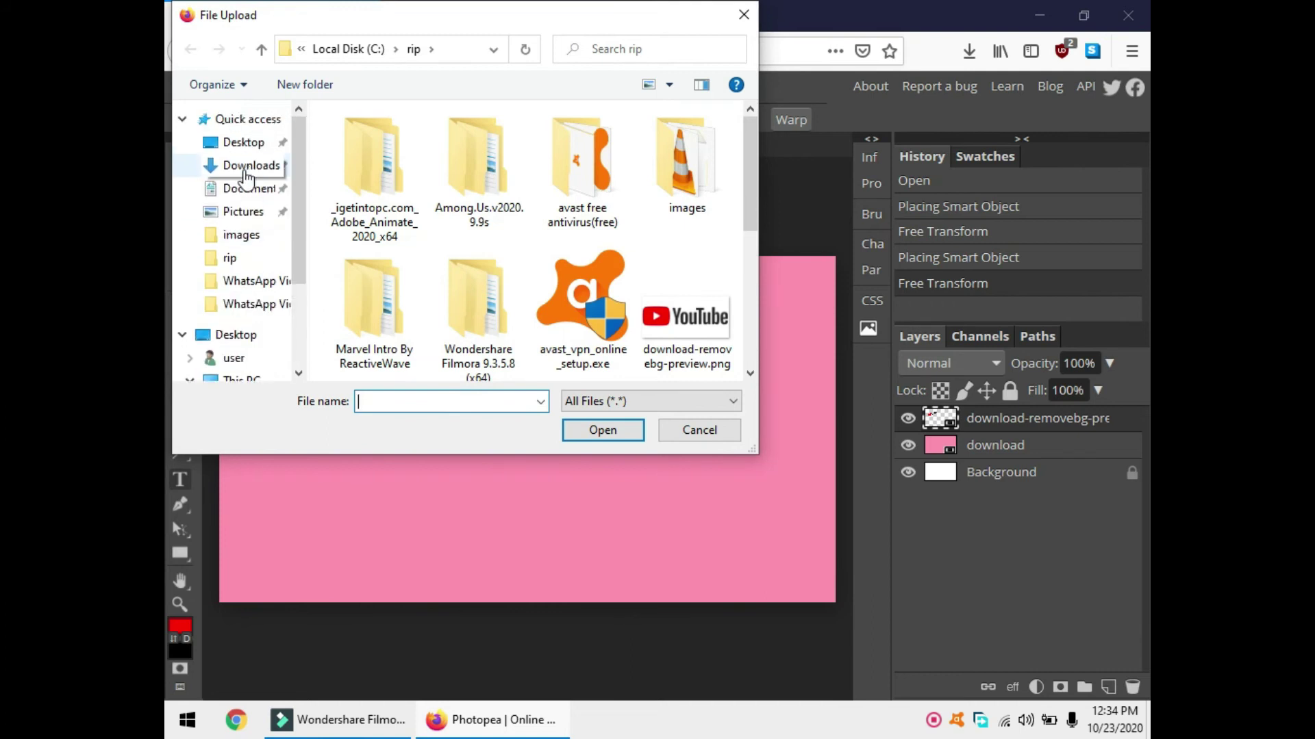
{"action": "left_click", "coordinate": [243, 165]}
{"action": "left_click", "coordinate": [379, 172]}
{"action": "left_click", "coordinate": [593, 430]}
{"action": "left_click_drag", "start_coordinate": [268, 281], "coordinate": [651, 422]}
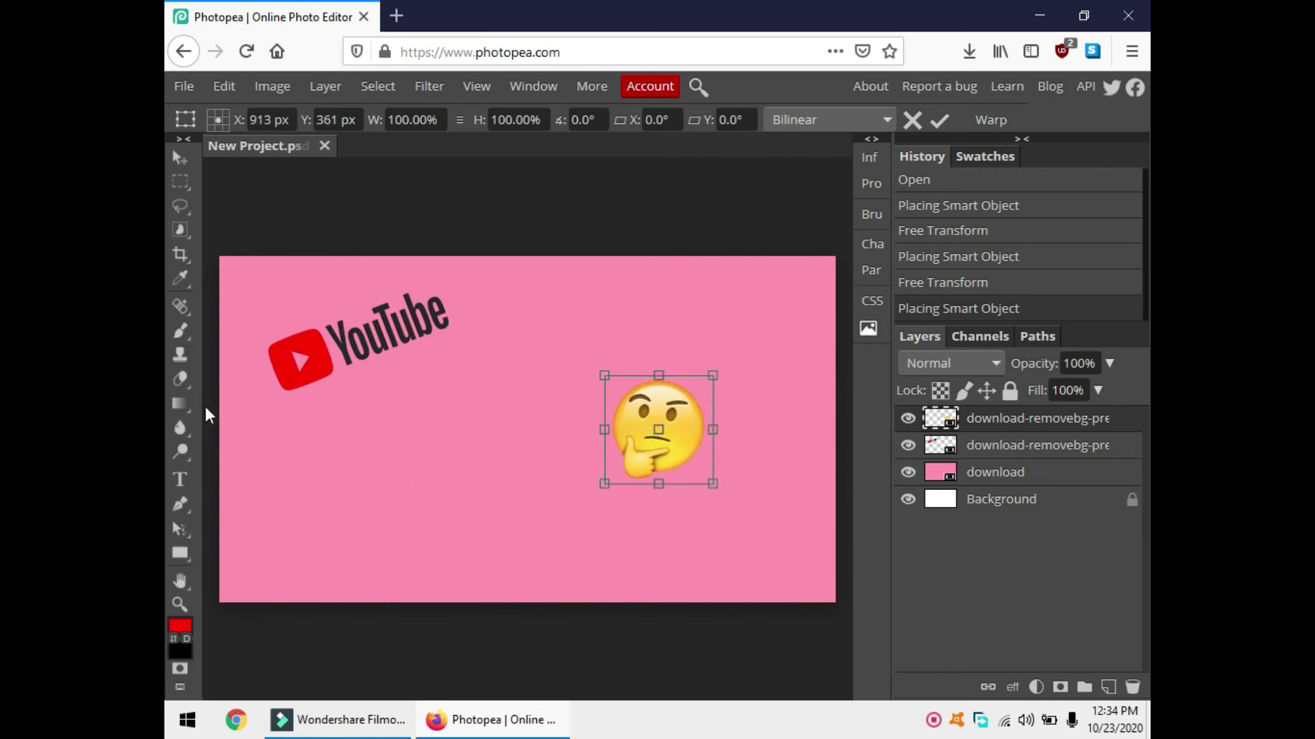
- Draw a wide text box below the YouTube logo, extending nearly to the emoji
{"action": "left_click", "coordinate": [178, 480]}
{"action": "left_click_drag", "start_coordinate": [246, 455], "coordinate": [334, 551]}
{"action": "left_click_drag", "start_coordinate": [421, 564], "coordinate": [568, 543]}
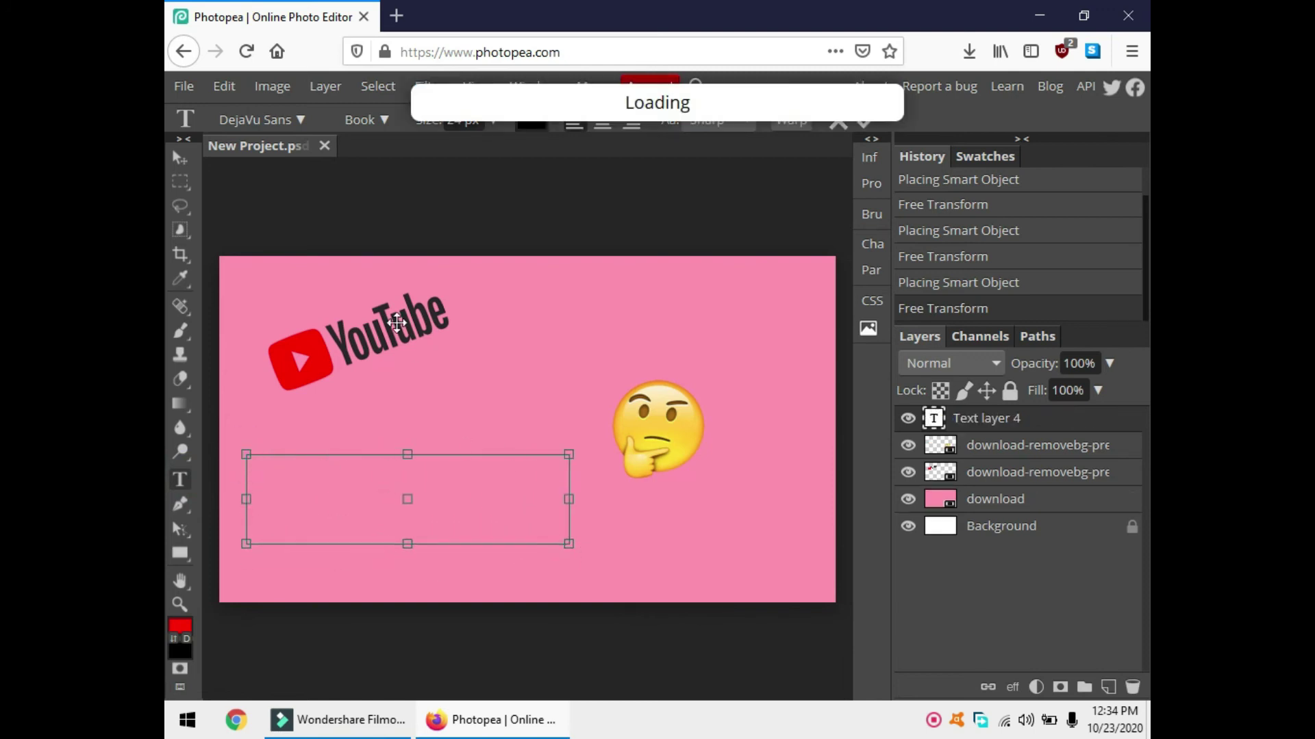
- Set the font of the new text box to Dynalight
{"action": "left_click", "coordinate": [299, 117]}
{"action": "scroll", "coordinate": [265, 436], "scroll_direction": "down", "scroll_amount": 5}
{"action": "scroll", "coordinate": [257, 465], "scroll_direction": "down", "scroll_amount": 5}
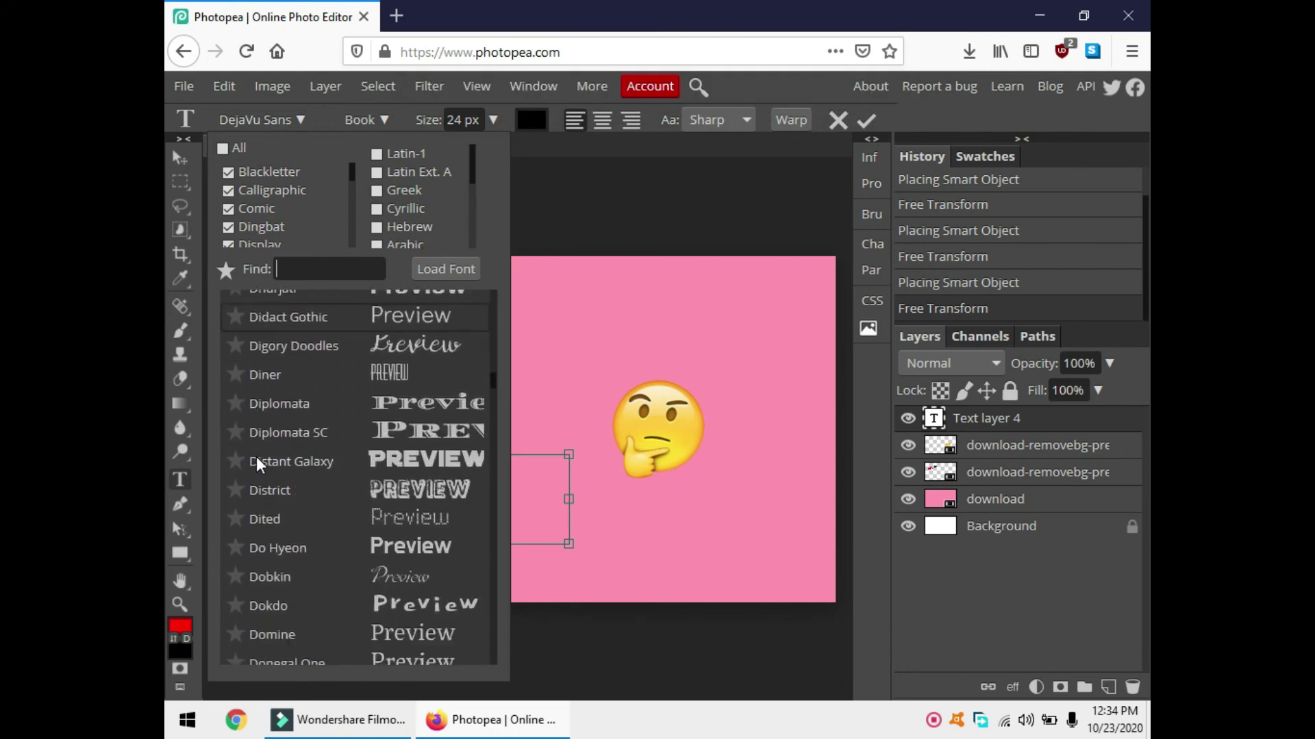
{"action": "scroll", "coordinate": [271, 510], "scroll_direction": "down", "scroll_amount": 2}
{"action": "scroll", "coordinate": [270, 510], "scroll_direction": "down", "scroll_amount": 5}
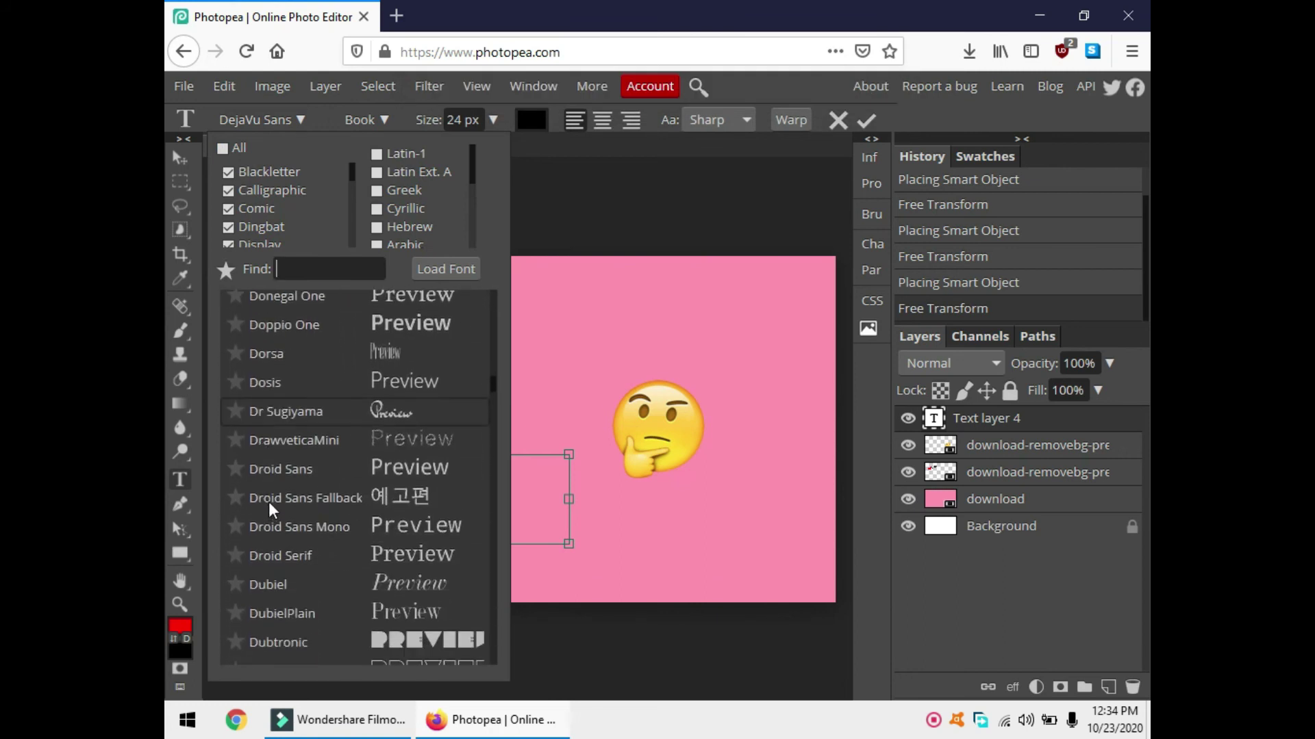
{"action": "scroll", "coordinate": [293, 505], "scroll_direction": "up", "scroll_amount": 9}
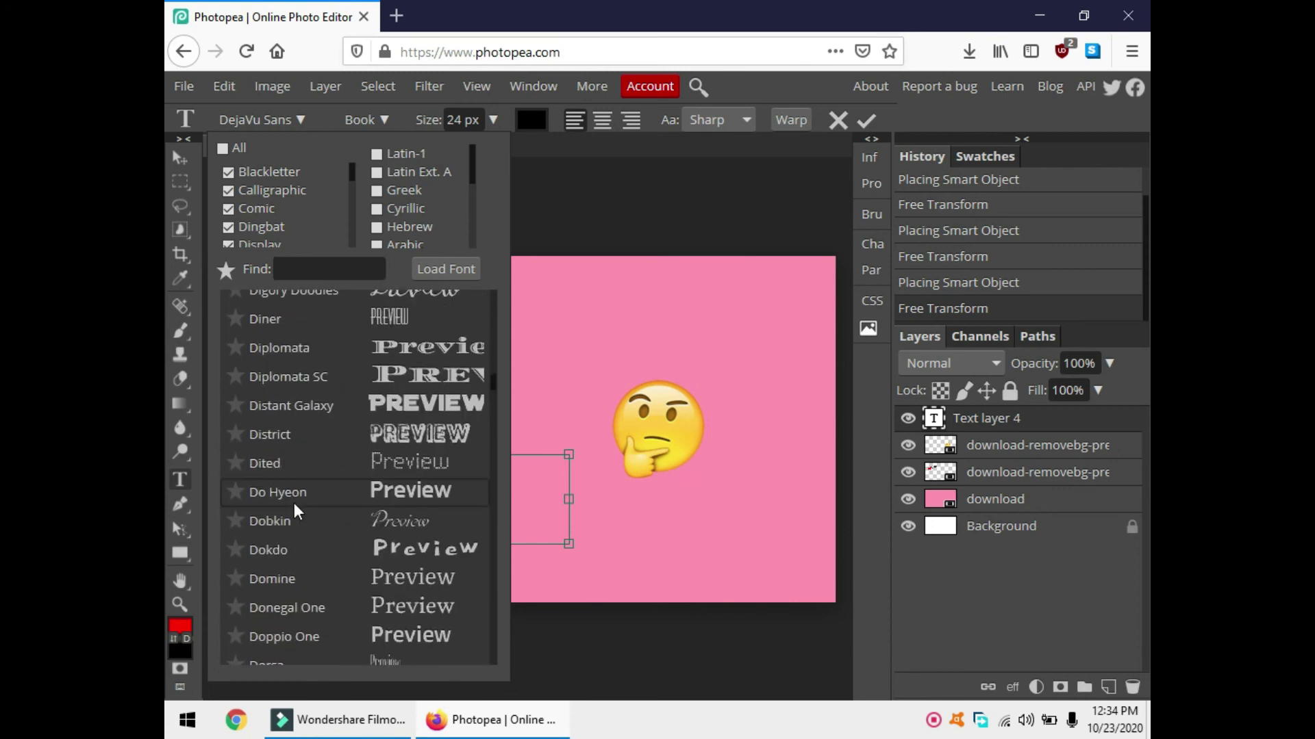
{"action": "scroll", "coordinate": [302, 499], "scroll_direction": "down", "scroll_amount": 8}
{"action": "scroll", "coordinate": [302, 503], "scroll_direction": "down", "scroll_amount": 1}
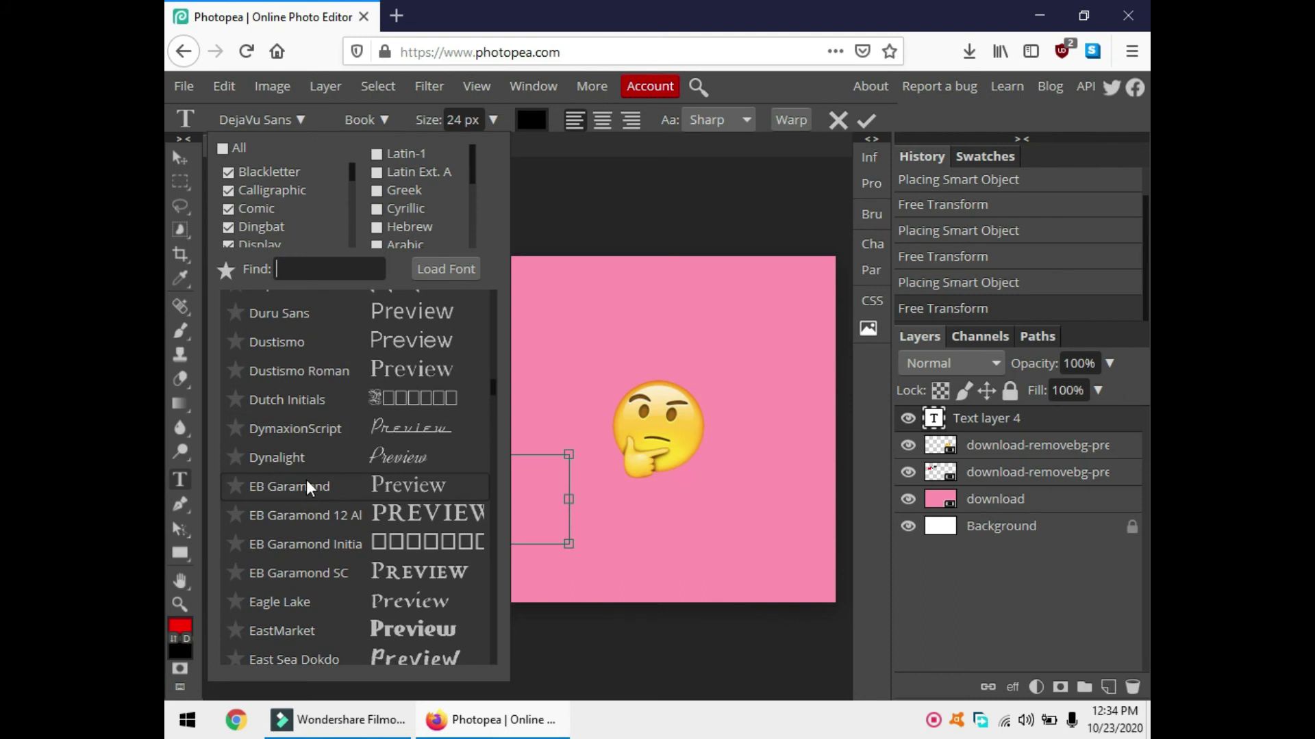
{"action": "left_click", "coordinate": [360, 457]}
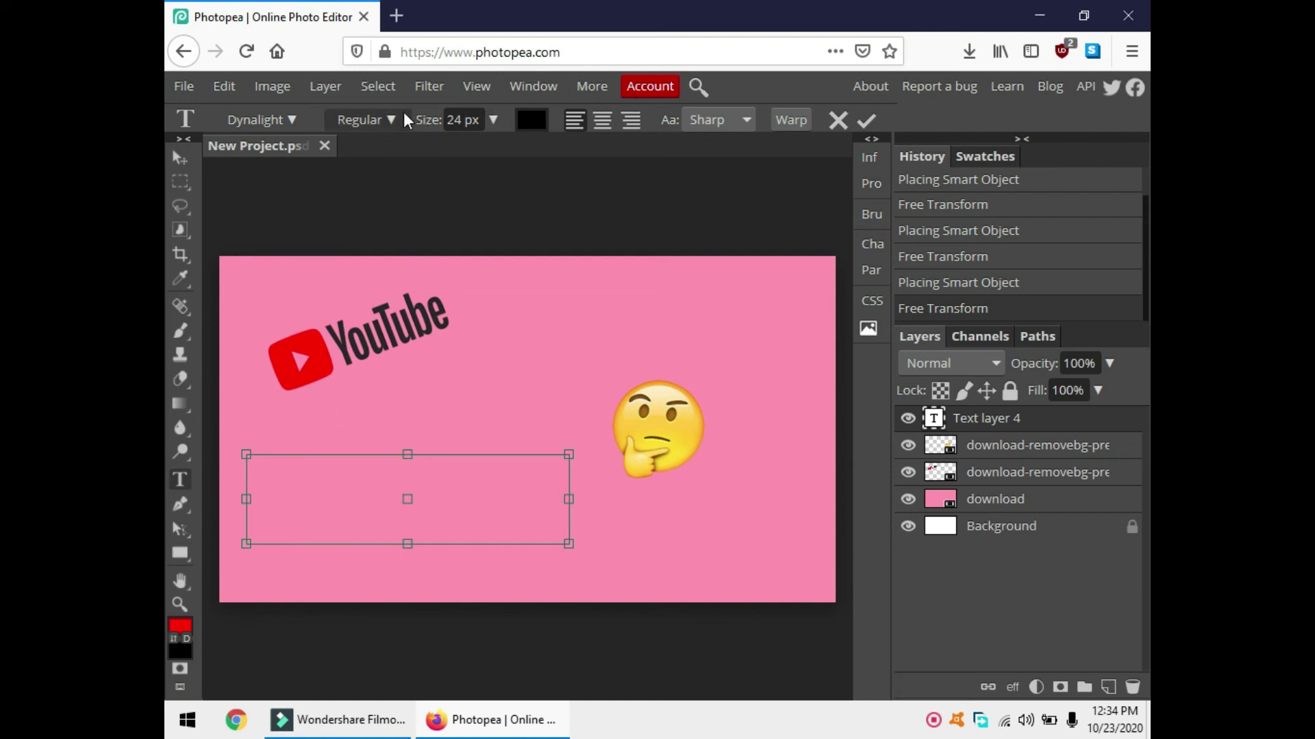
- Set the text size to 131 px and the text colour to a strong red
{"action": "left_click", "coordinate": [493, 121]}
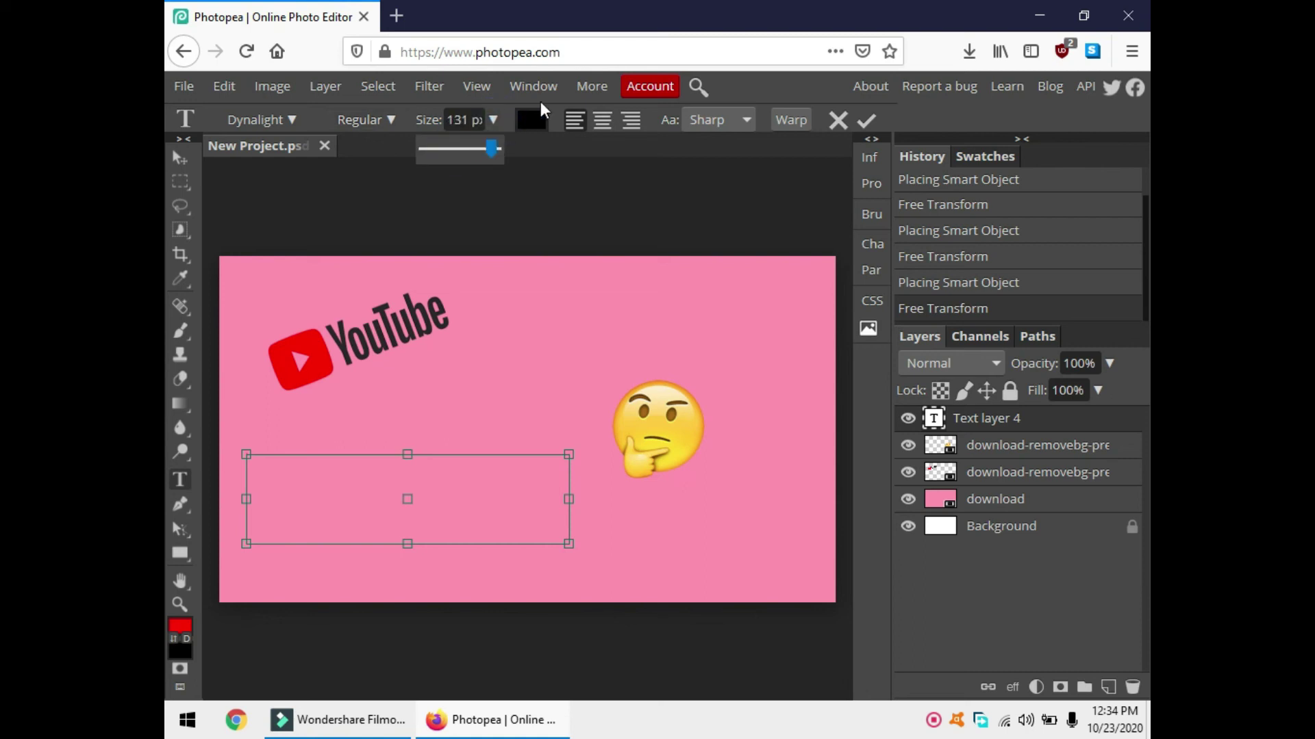
{"action": "left_click", "coordinate": [531, 120]}
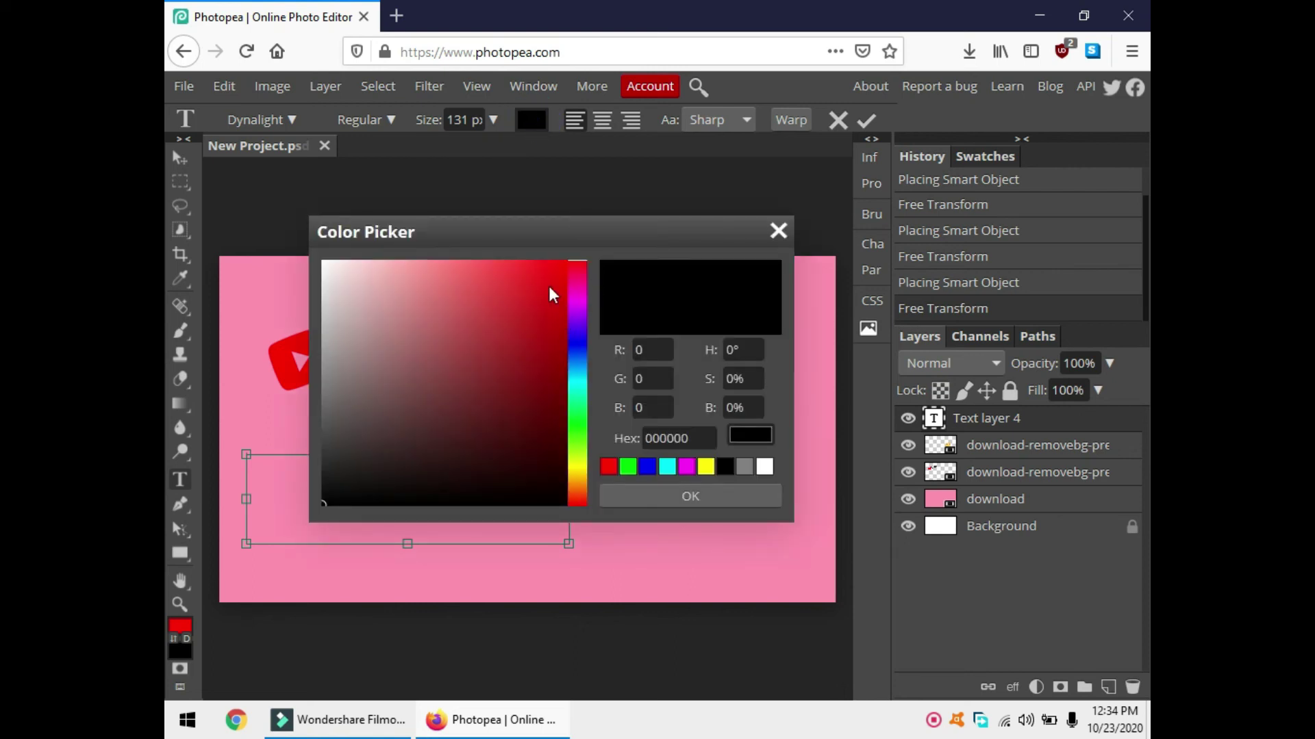
{"action": "left_click", "coordinate": [549, 286]}
{"action": "left_click", "coordinate": [656, 495]}
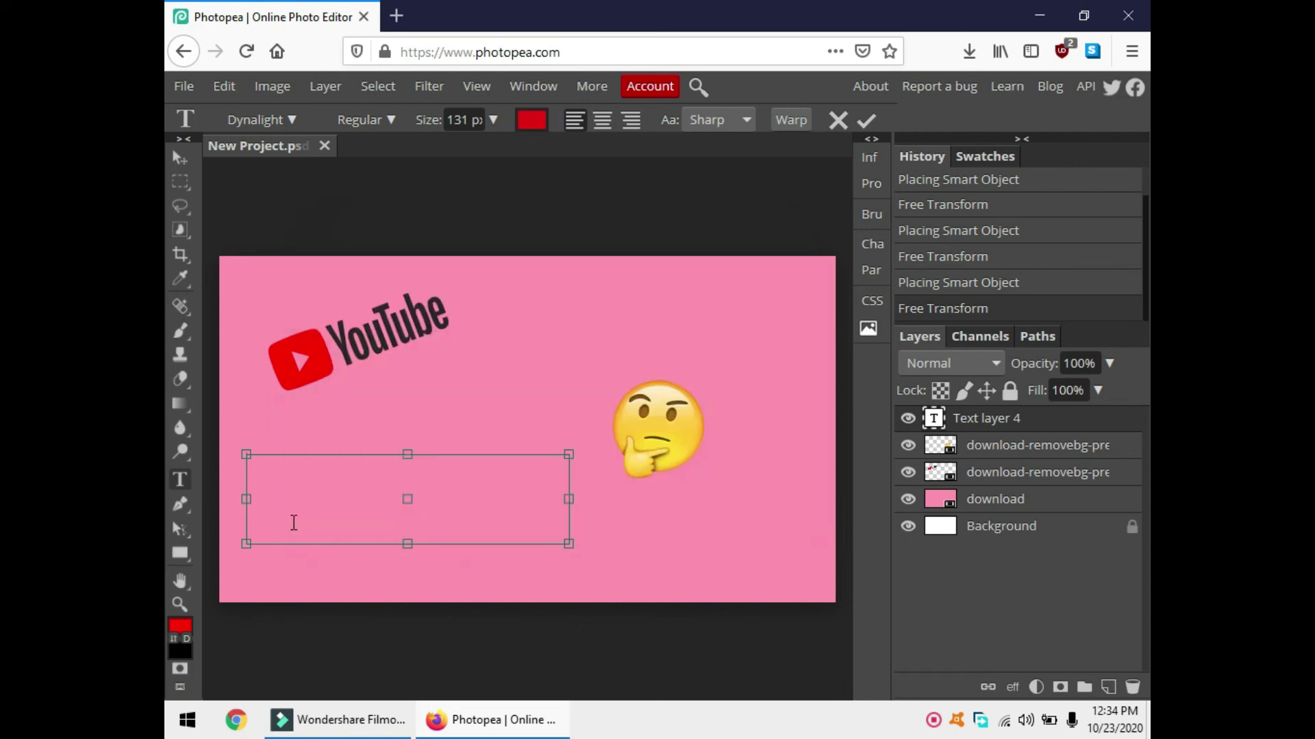
- Enter "how to make yotube" and ".channel" on two lines, enlarging the text box to about 924 × 308 px
{"action": "type", "text": "how to "}
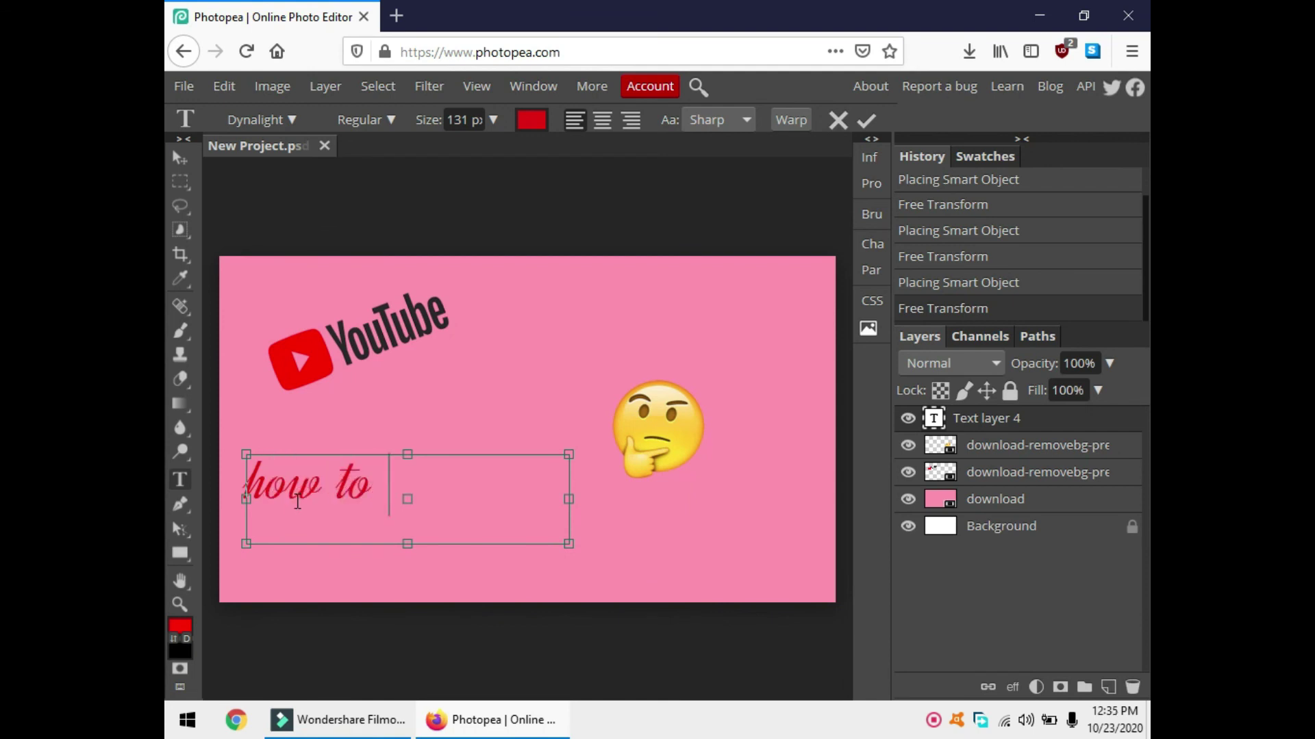
{"action": "type", "text": "make "}
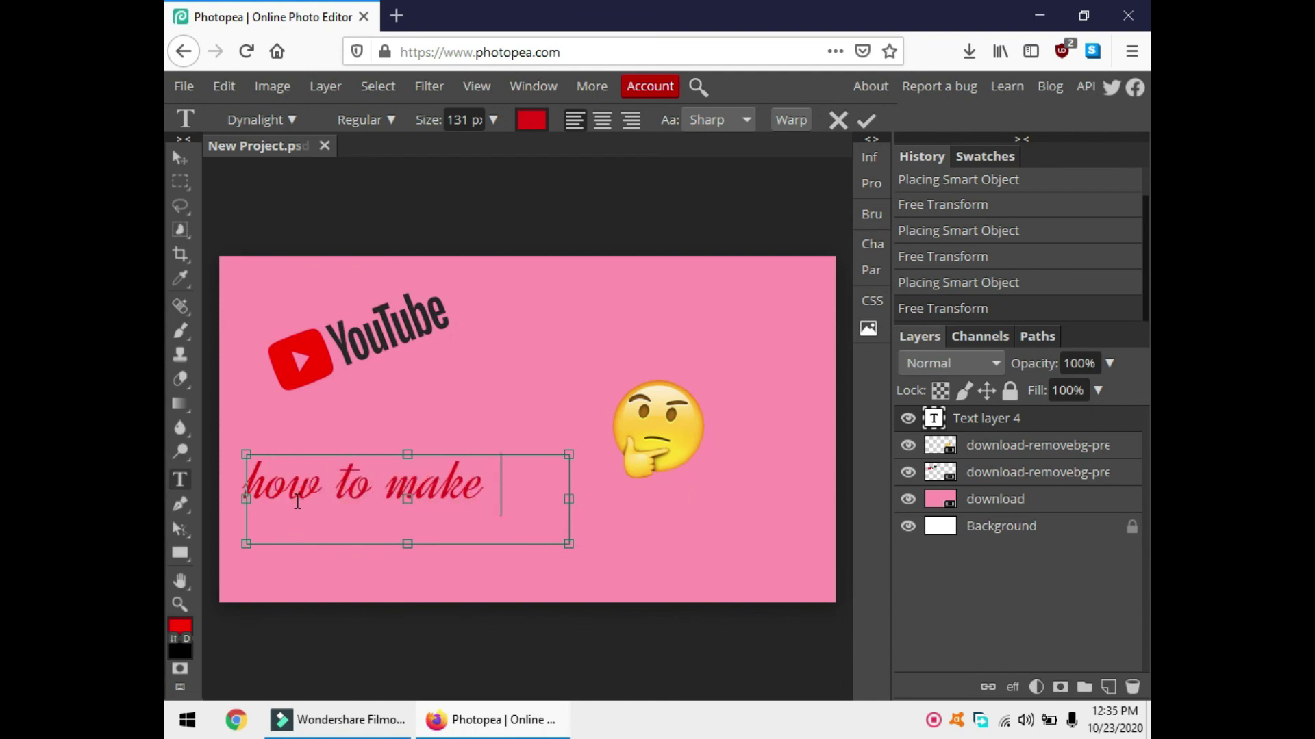
{"action": "type", "text": "yo"}
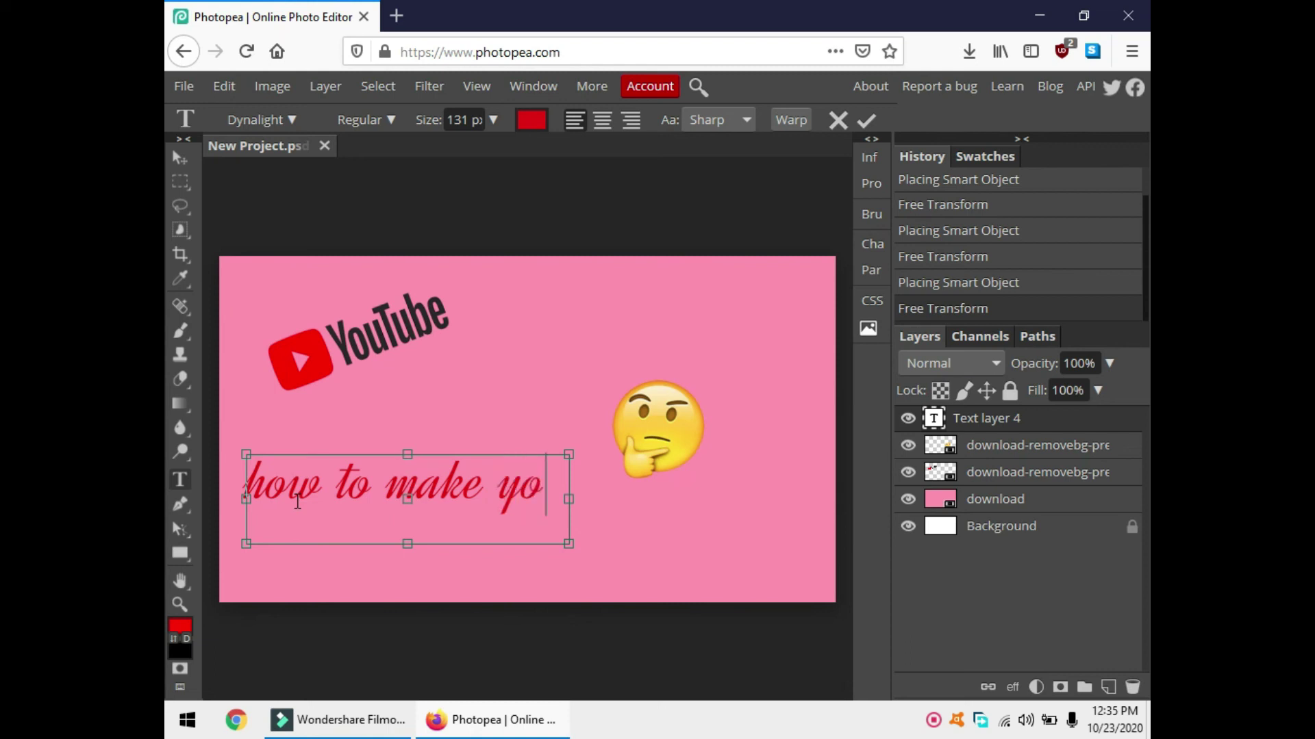
{"action": "type", "text": "utu"}
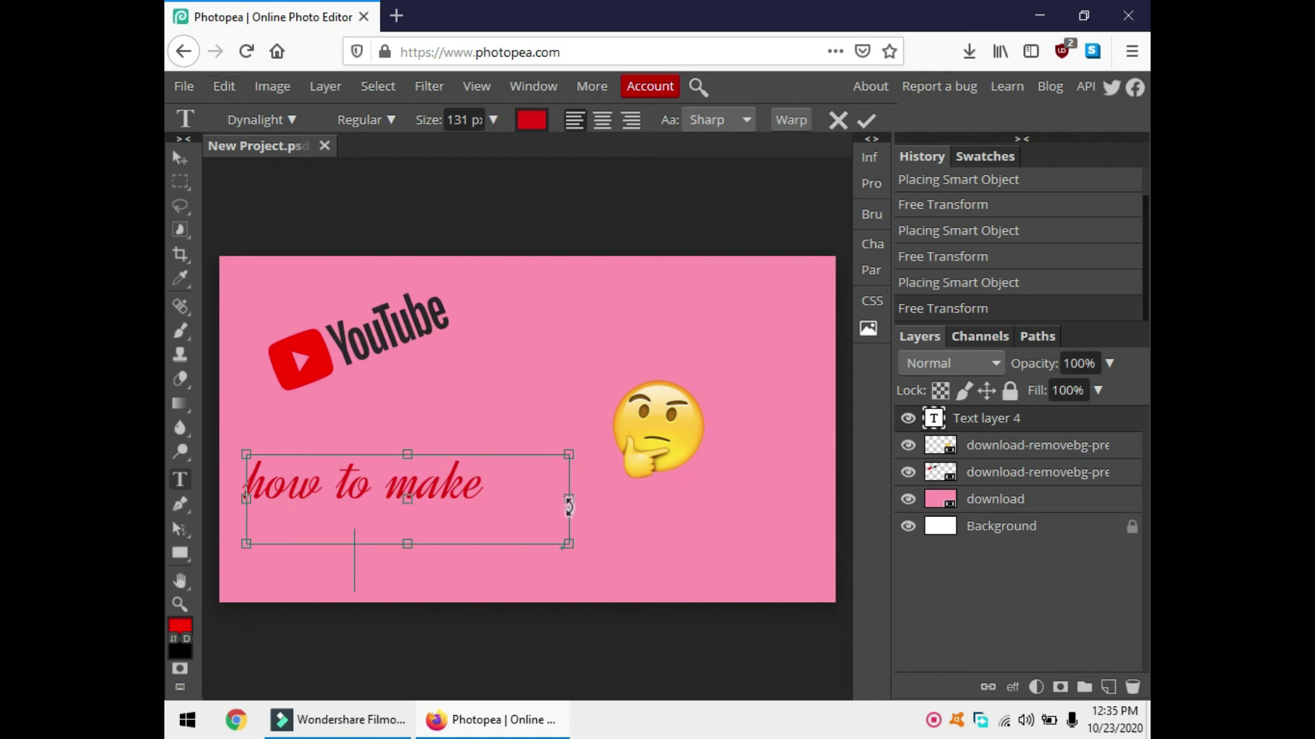
{"action": "left_click_drag", "start_coordinate": [569, 504], "coordinate": [691, 515]}
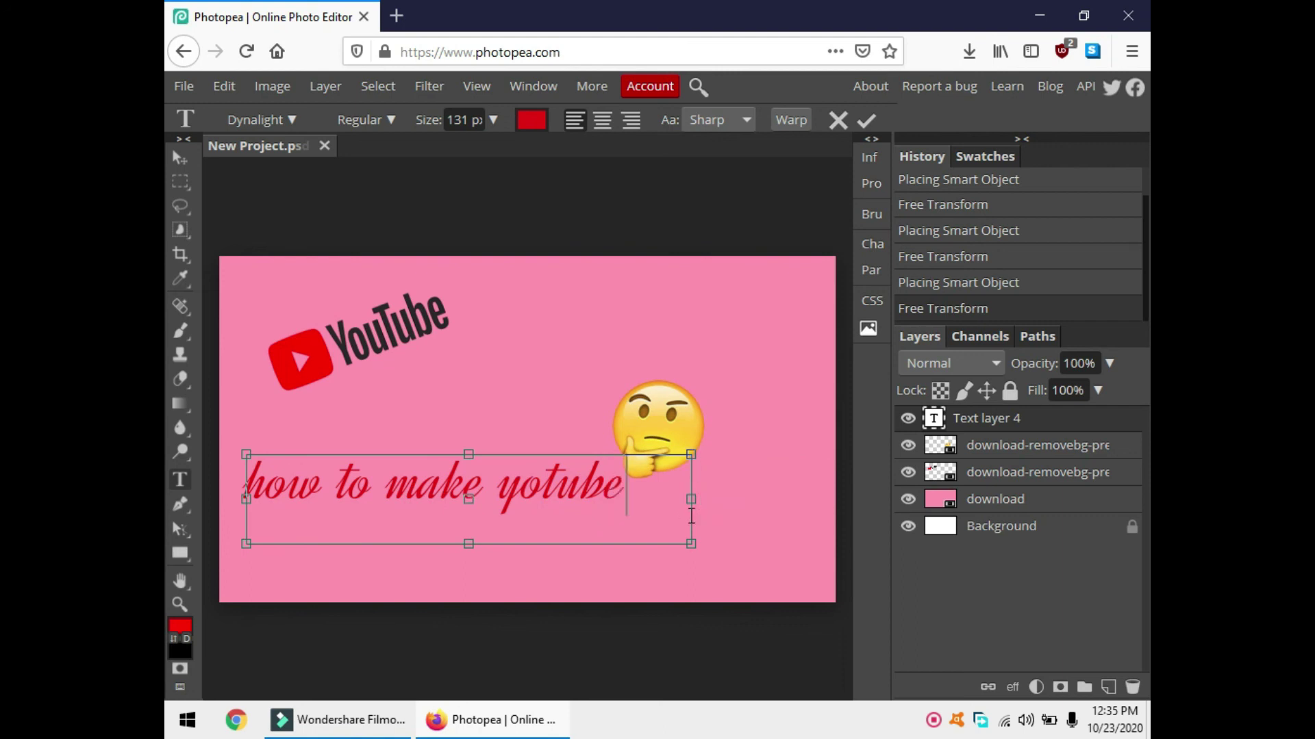
{"action": "key", "text": "Return"}
{"action": "left_click_drag", "start_coordinate": [468, 545], "coordinate": [467, 604]}
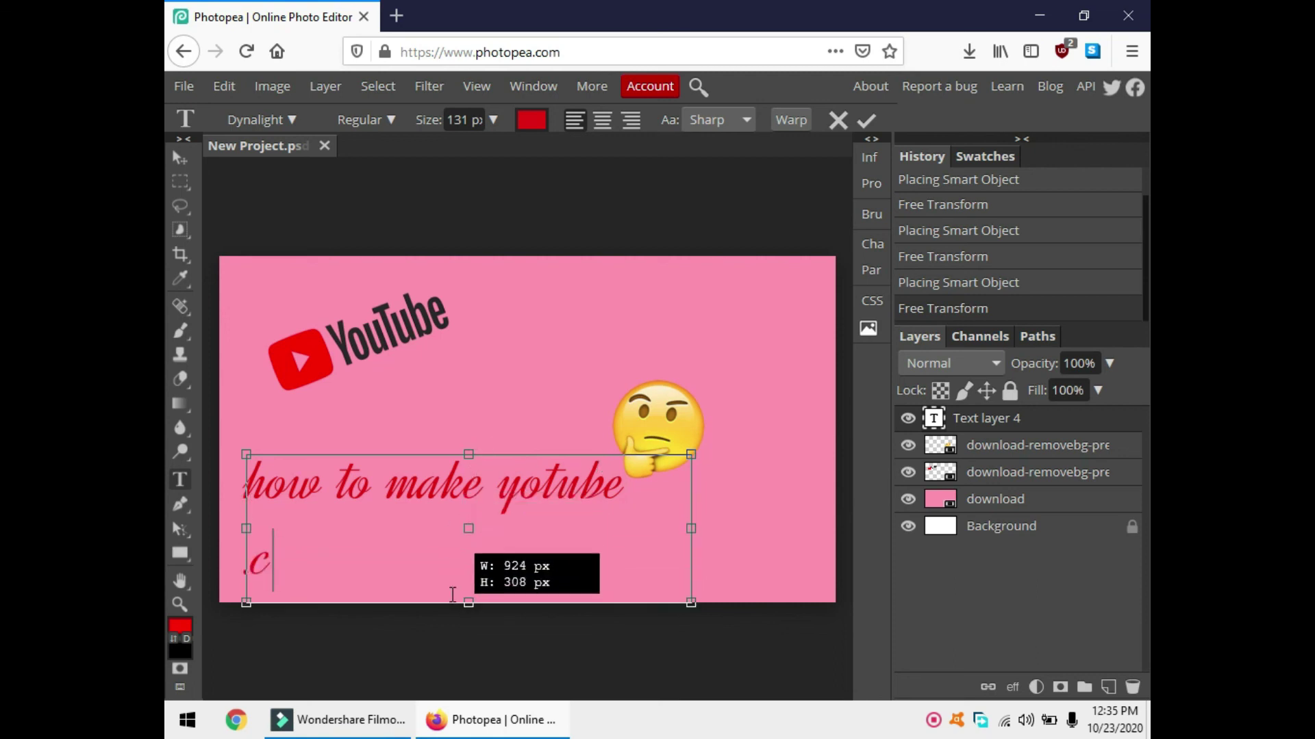
{"action": "type", "text": "hannel"}
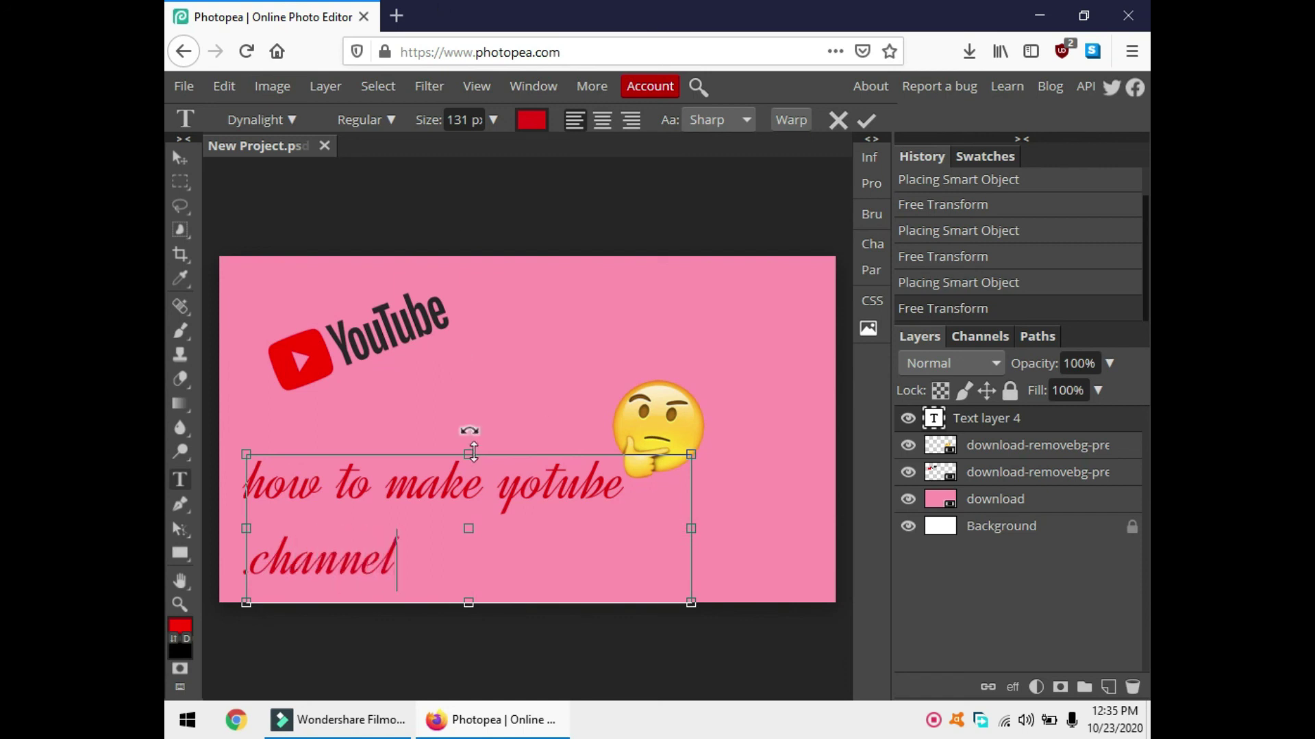
- Rotate the text counterclockwise to slope roughly like the logo and move it up between the YouTube logo and the emoji
{"action": "left_click_drag", "start_coordinate": [469, 442], "coordinate": [354, 423]}
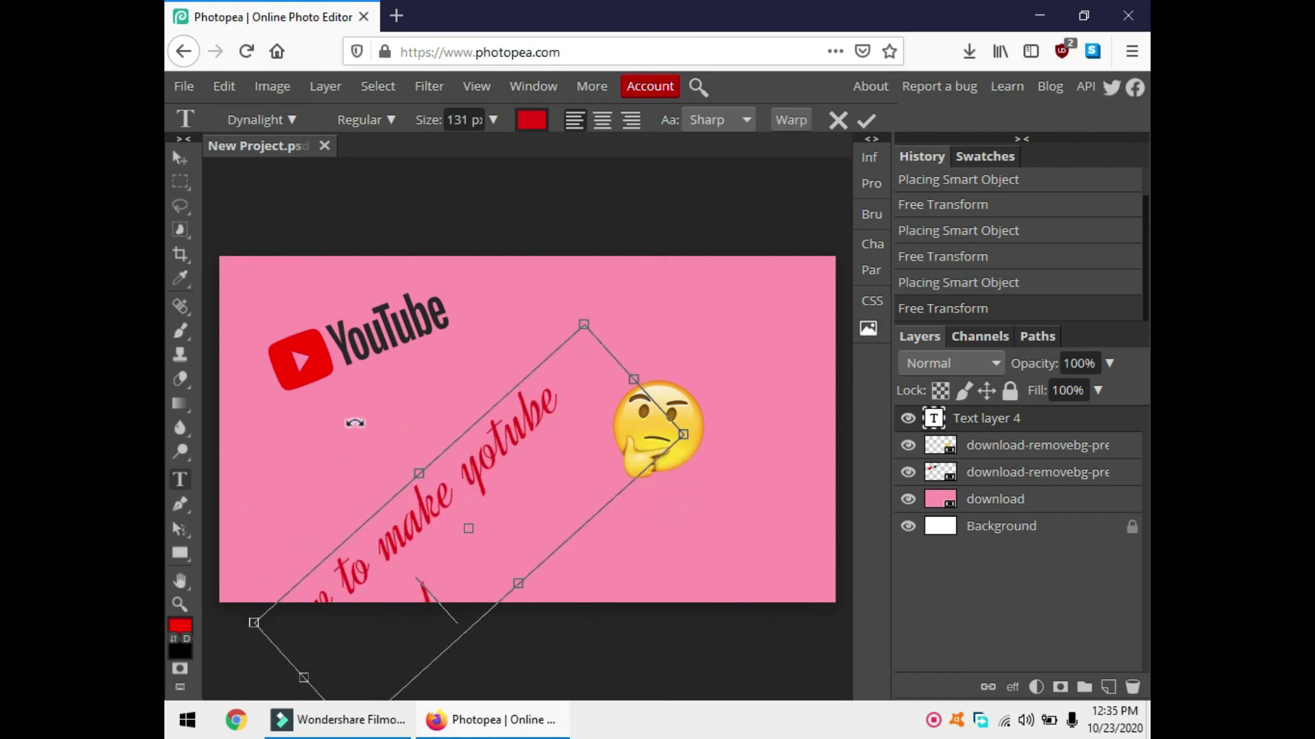
{"action": "left_click_drag", "start_coordinate": [502, 362], "coordinate": [552, 238]}
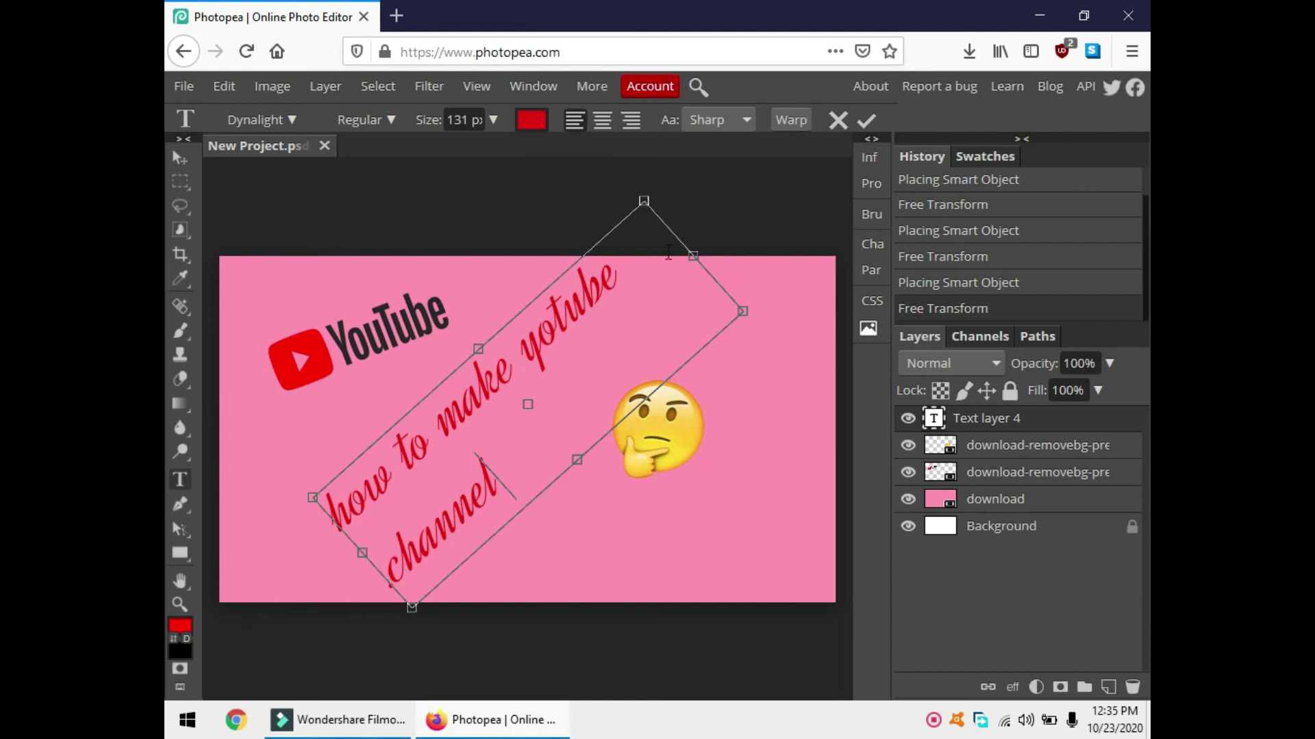
{"action": "left_click_drag", "start_coordinate": [641, 183], "coordinate": [705, 217]}
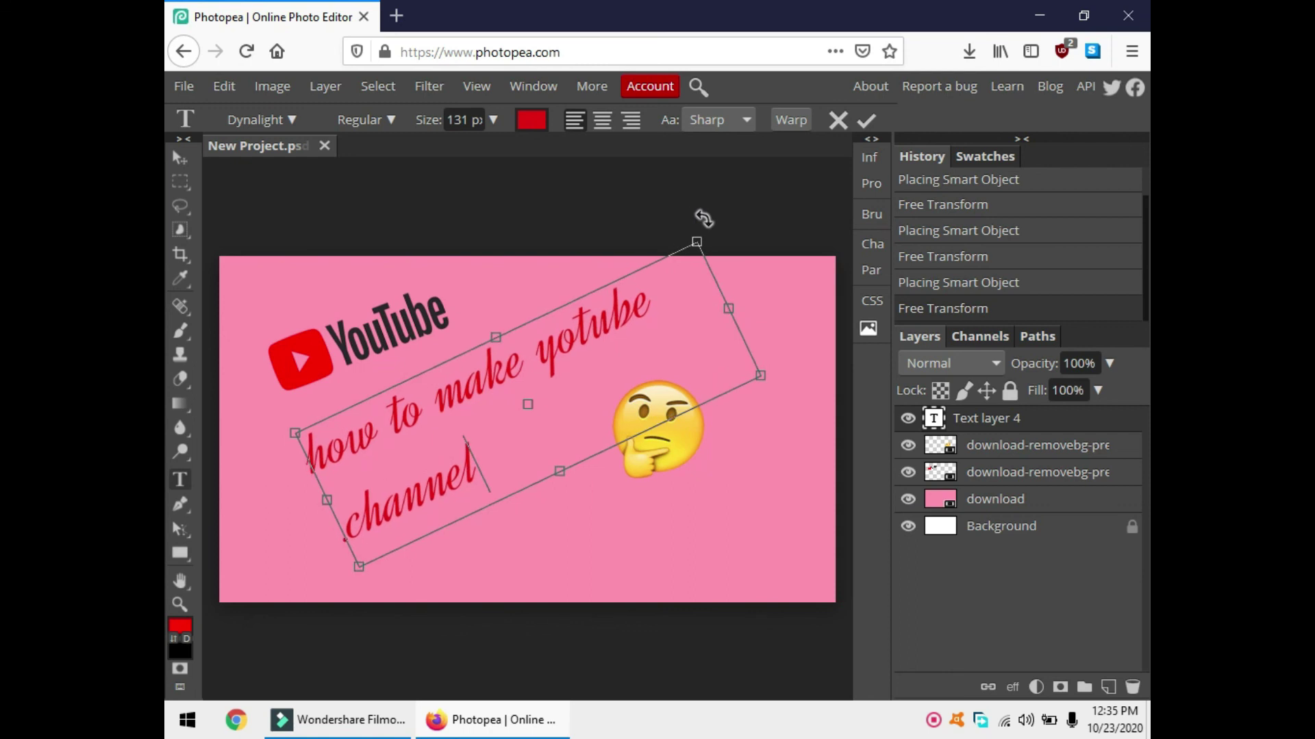
- Export the thumbnail as a JPG and save New Project.jpg to disk
{"action": "left_click", "coordinate": [184, 86]}
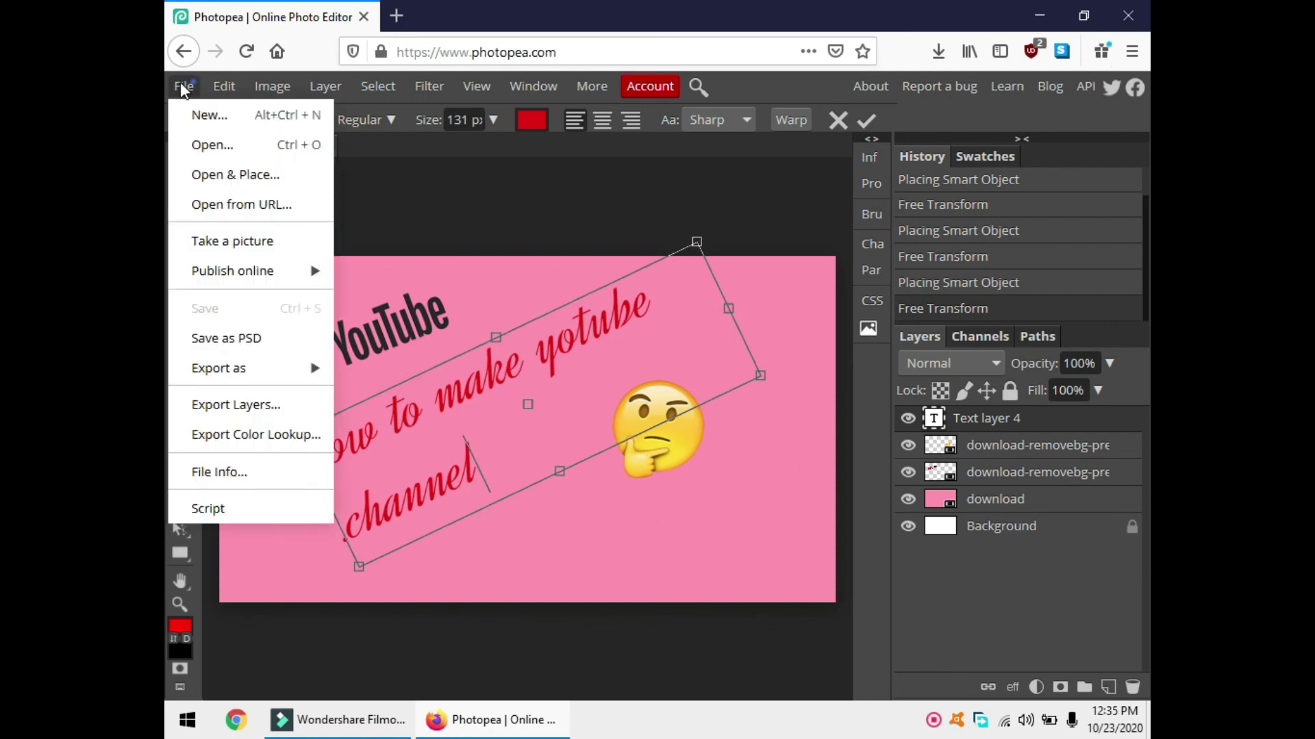
{"action": "mouse_move", "coordinate": [226, 369]}
{"action": "left_click", "coordinate": [403, 402]}
{"action": "left_click", "coordinate": [901, 344]}
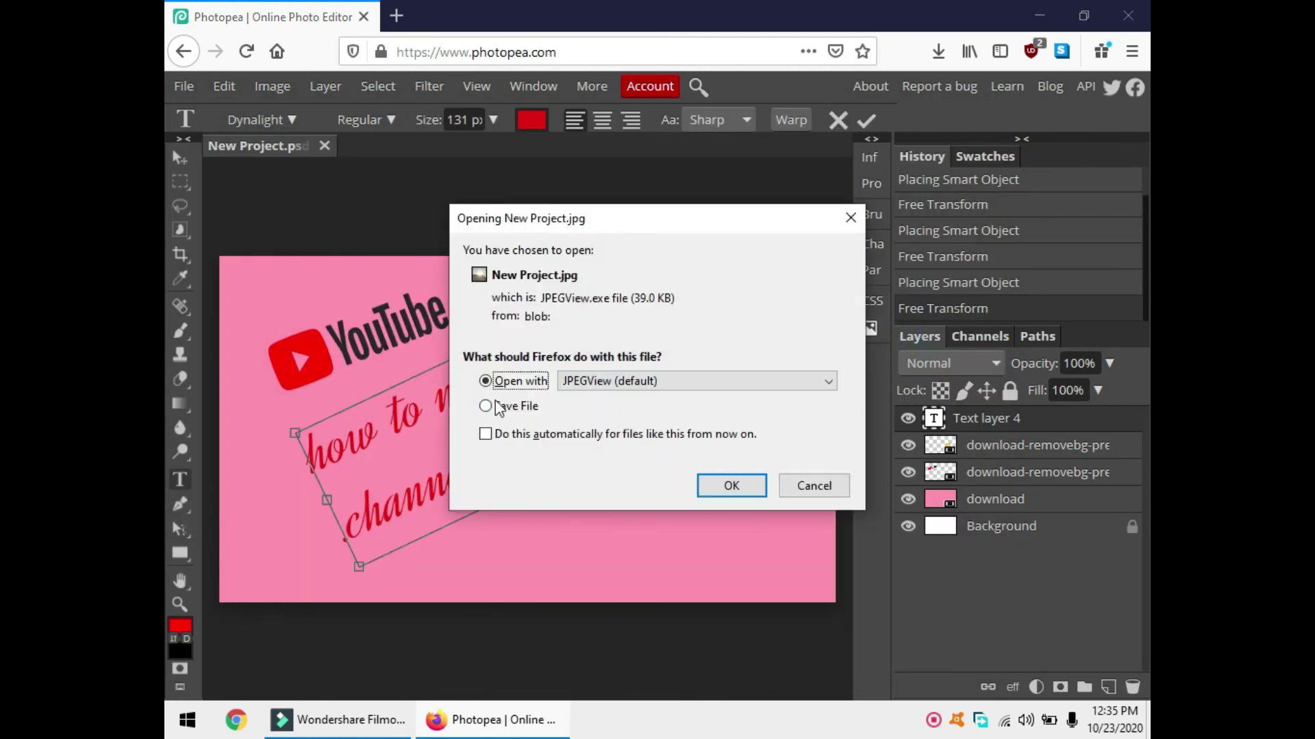
{"action": "left_click", "coordinate": [486, 406]}
{"action": "left_click", "coordinate": [736, 487]}
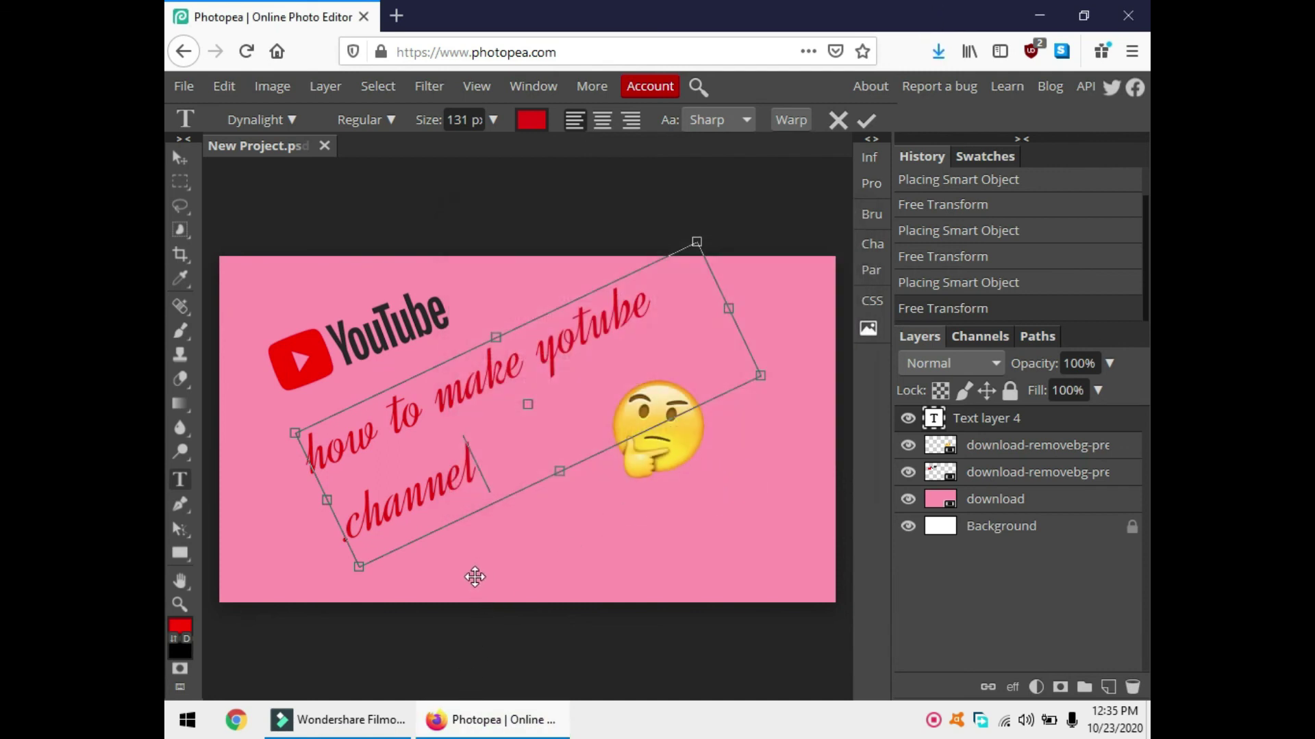
- View the exported New Project.jpg from the Downloads folder, then close the image and the folder window
{"action": "key", "text": "super+e"}
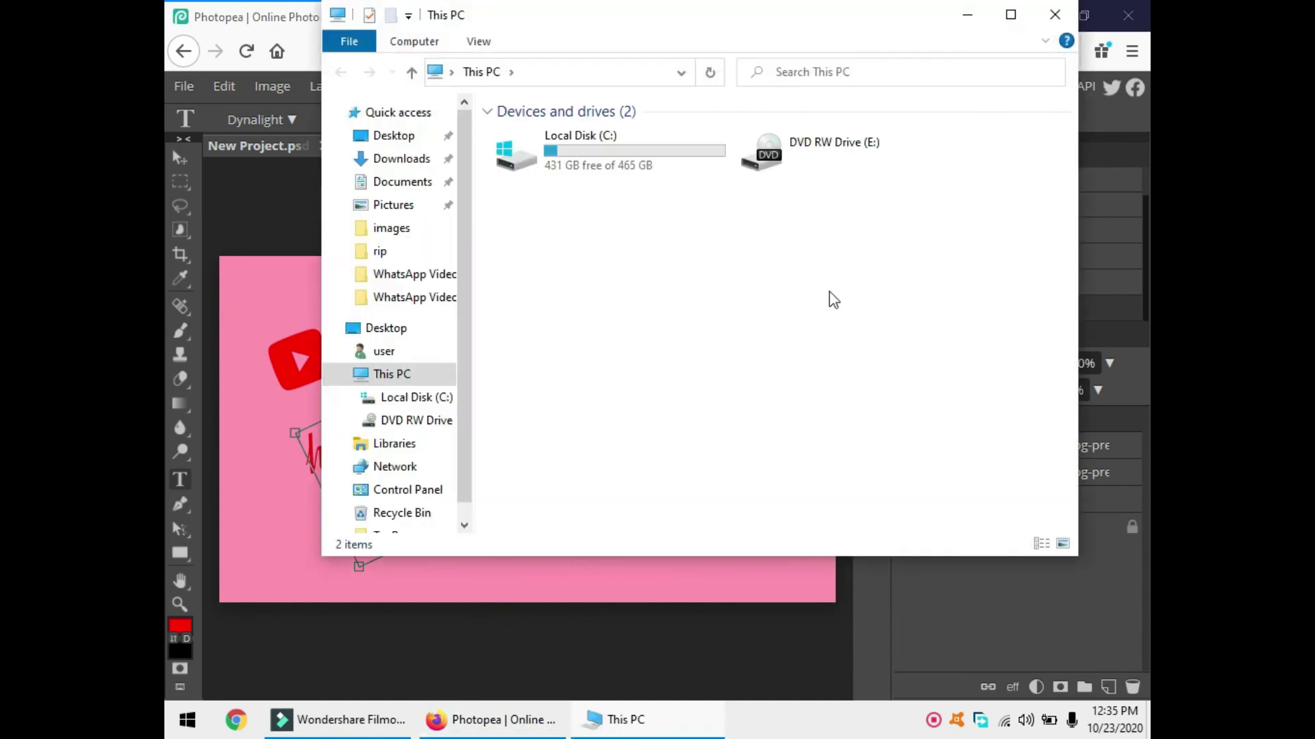
{"action": "left_click", "coordinate": [381, 165]}
{"action": "double_click", "coordinate": [569, 161]}
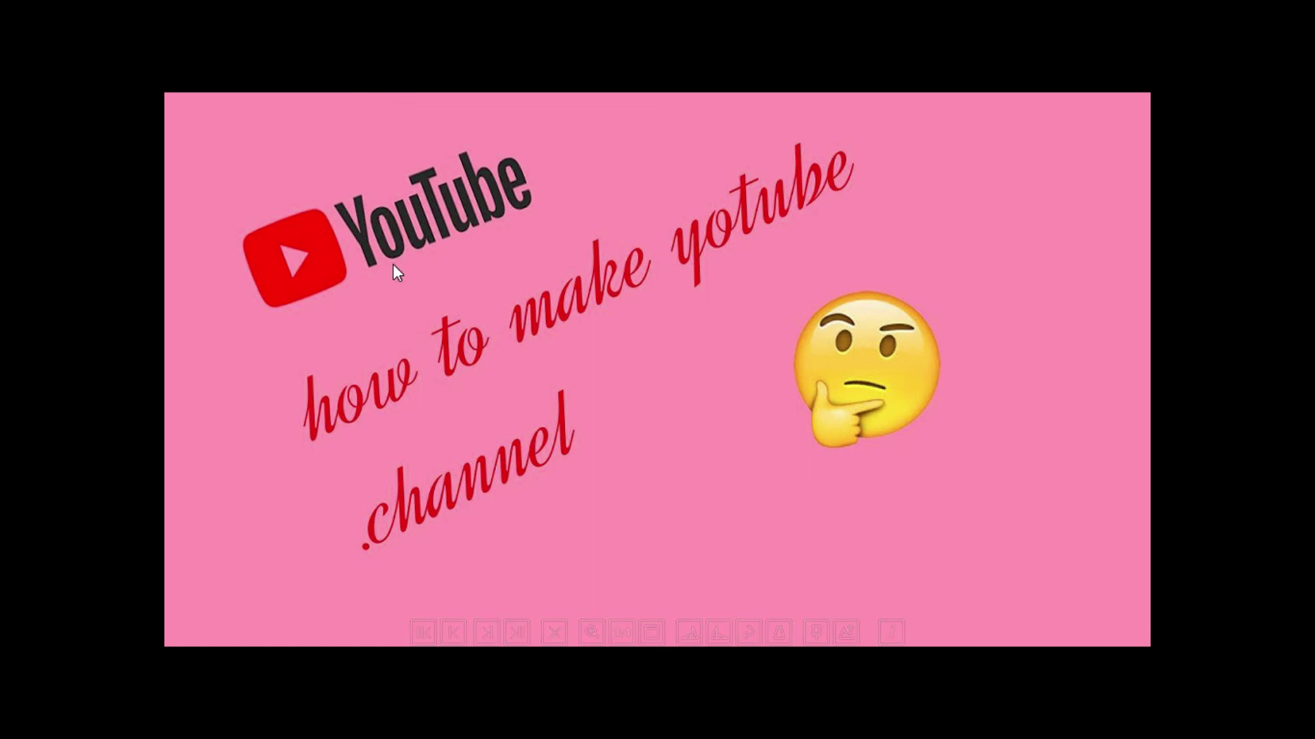
{"action": "key", "text": "Escape"}
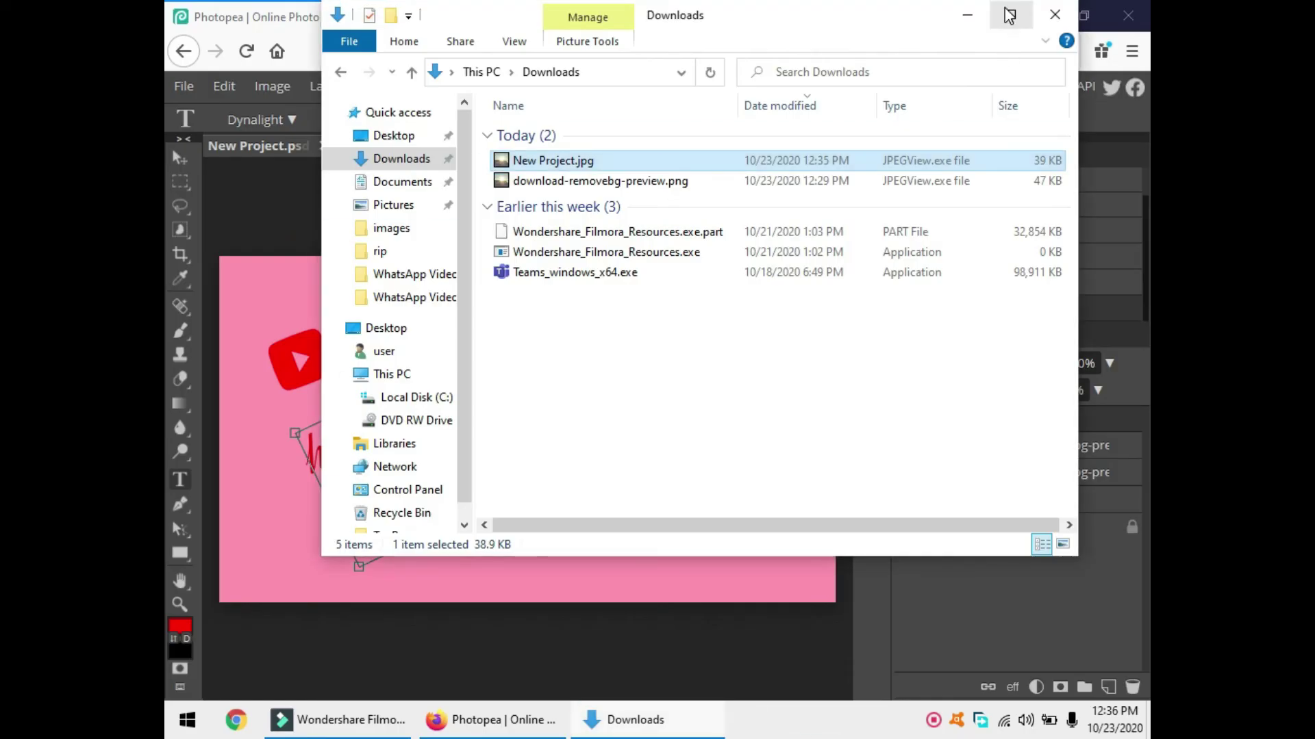
{"action": "left_click", "coordinate": [1055, 16]}
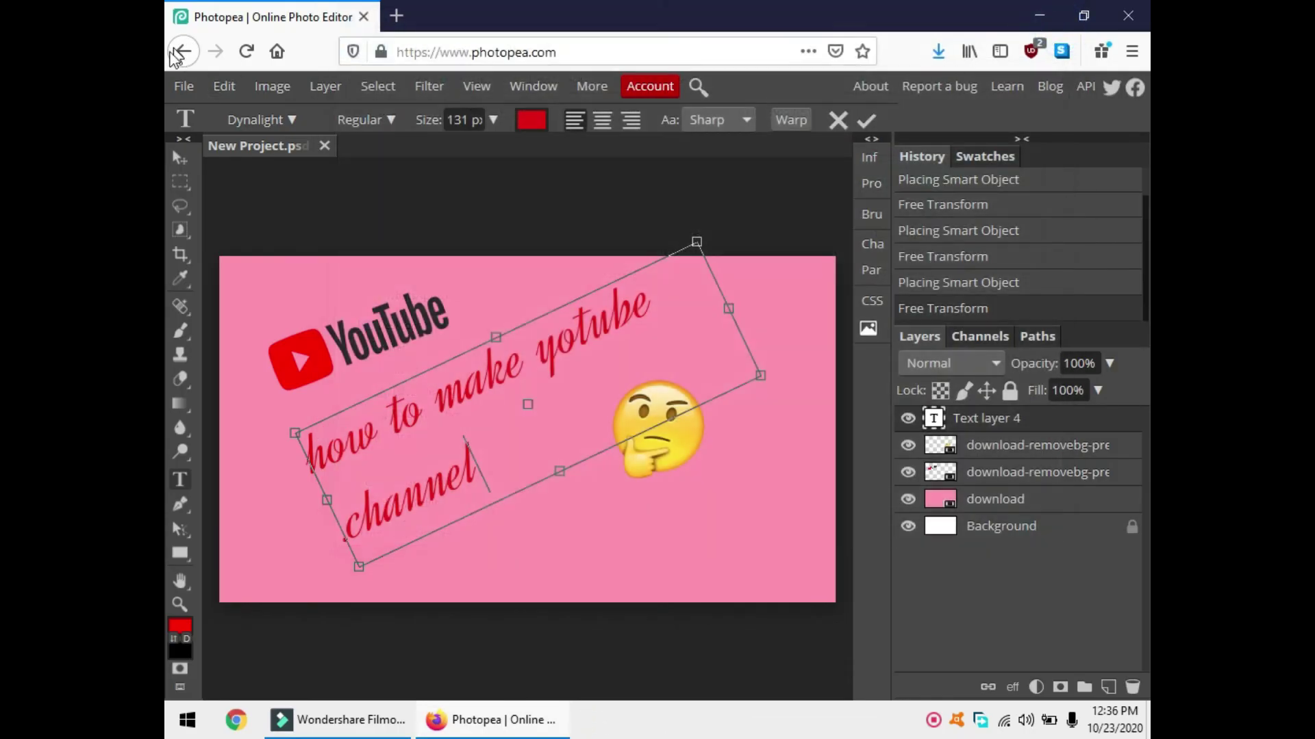
{"action": "left_click", "coordinate": [182, 89]}
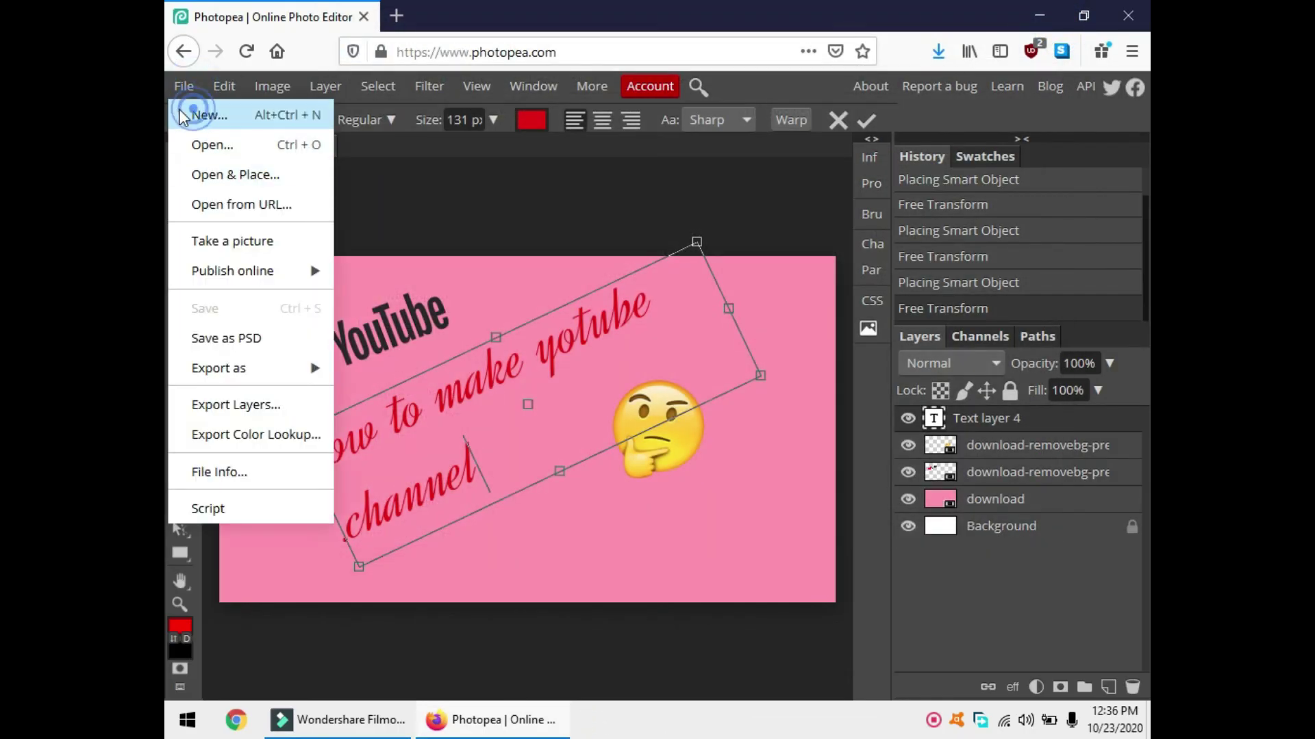
{"action": "left_click", "coordinate": [198, 112]}
{"action": "left_click", "coordinate": [436, 339]}
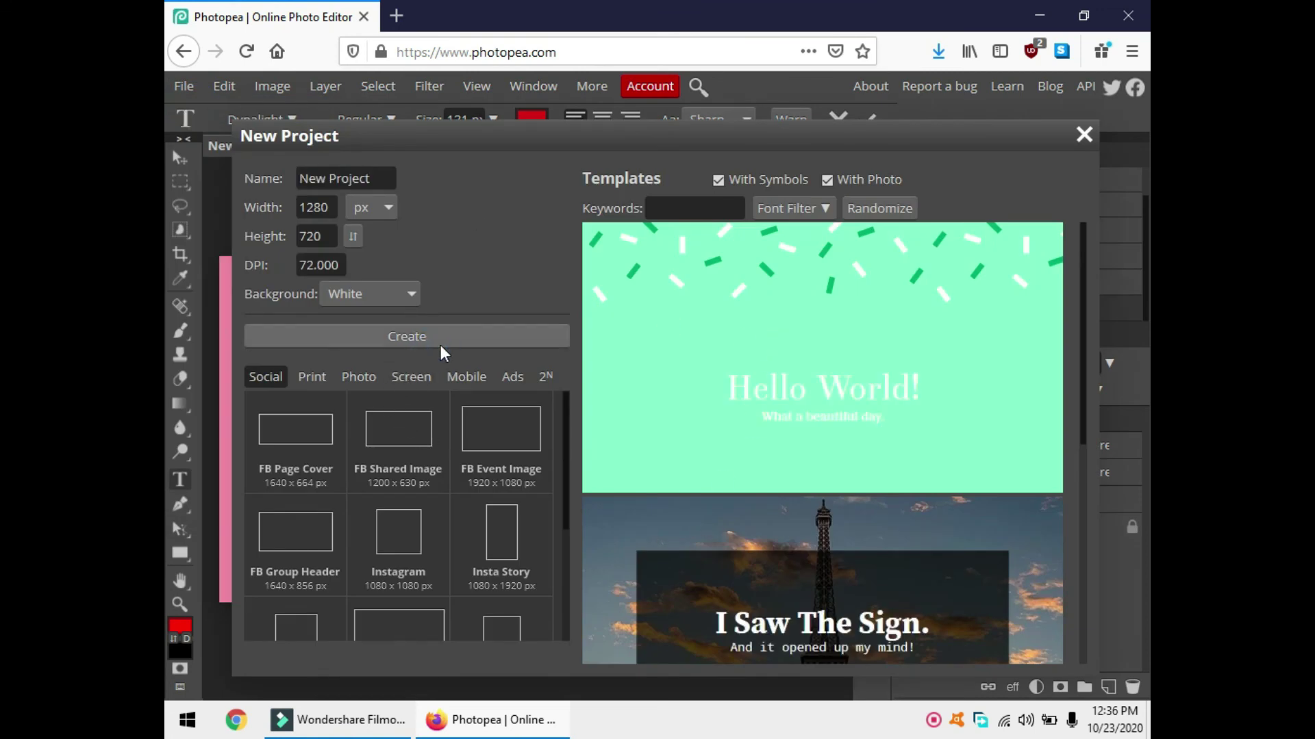
{"action": "left_click", "coordinate": [183, 87]}
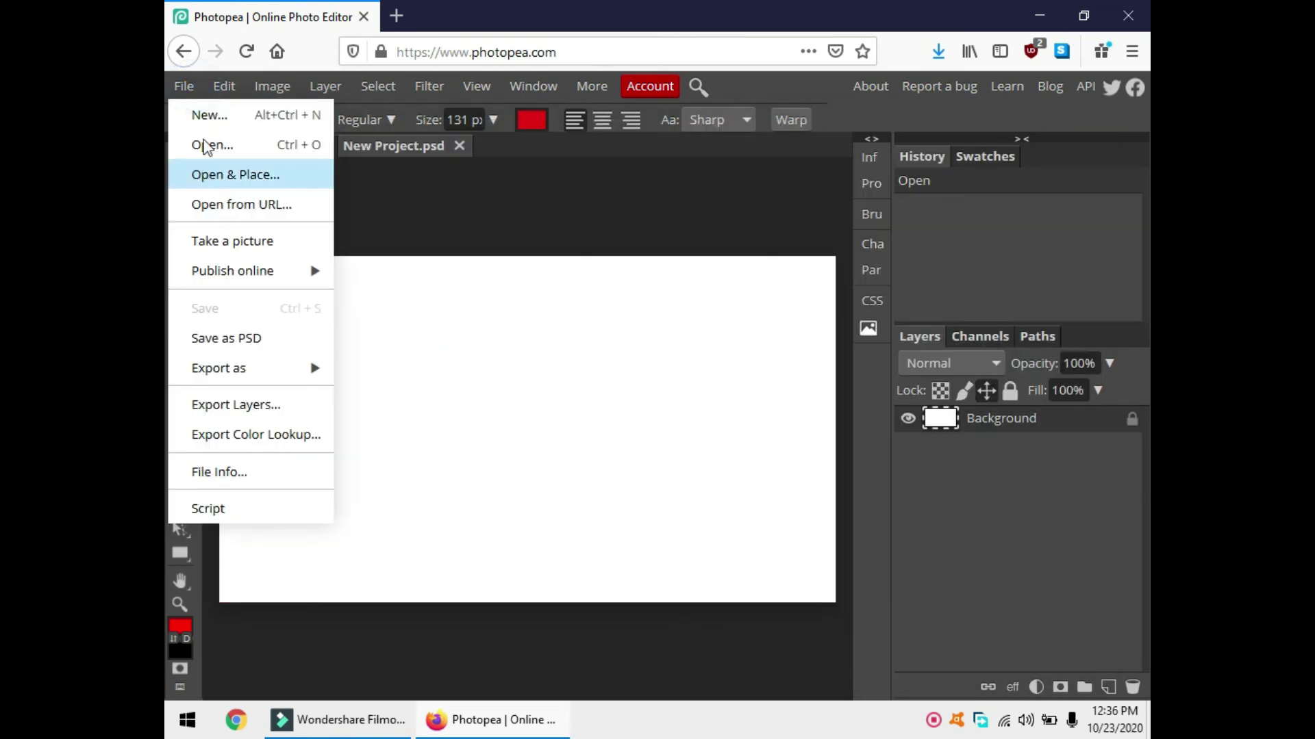
{"action": "left_click", "coordinate": [240, 174]}
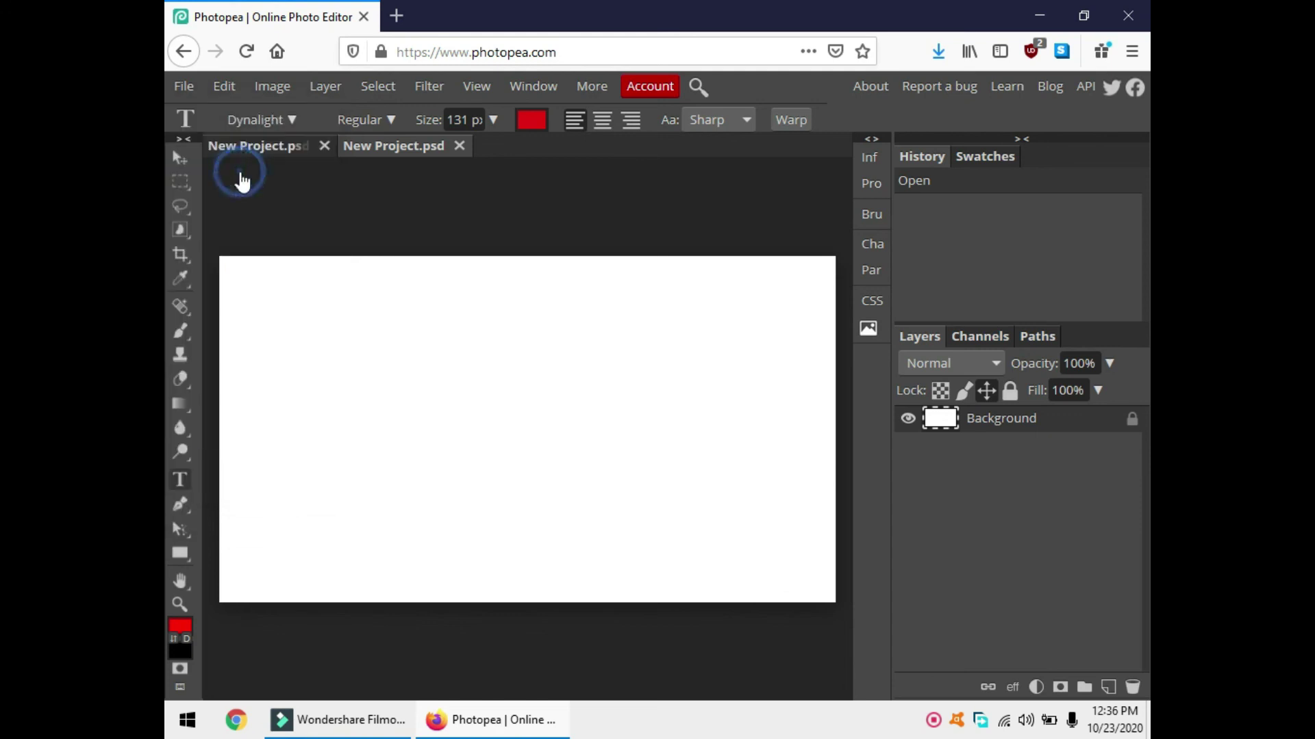
{"action": "left_click", "coordinate": [756, 11]}
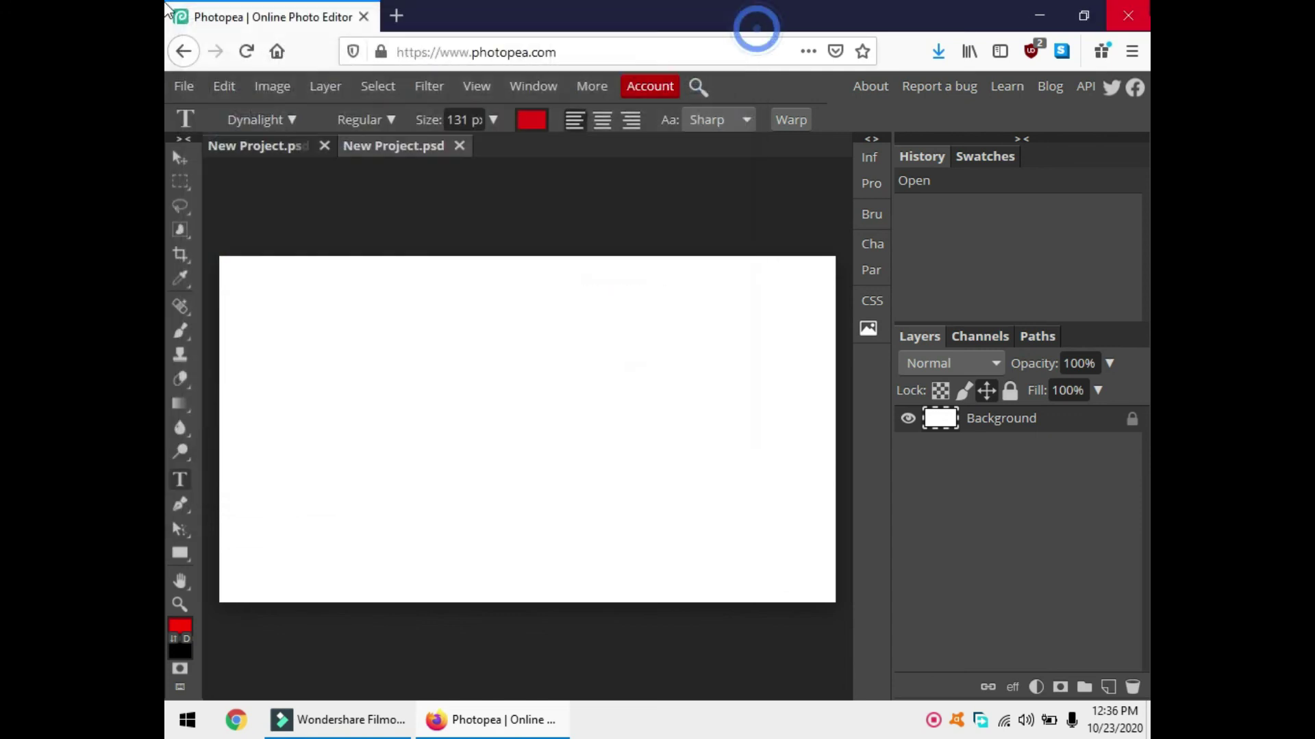
- Close the browser window and discard the open projects
{"action": "left_click", "coordinate": [1128, 16]}
{"action": "left_click", "coordinate": [772, 342]}
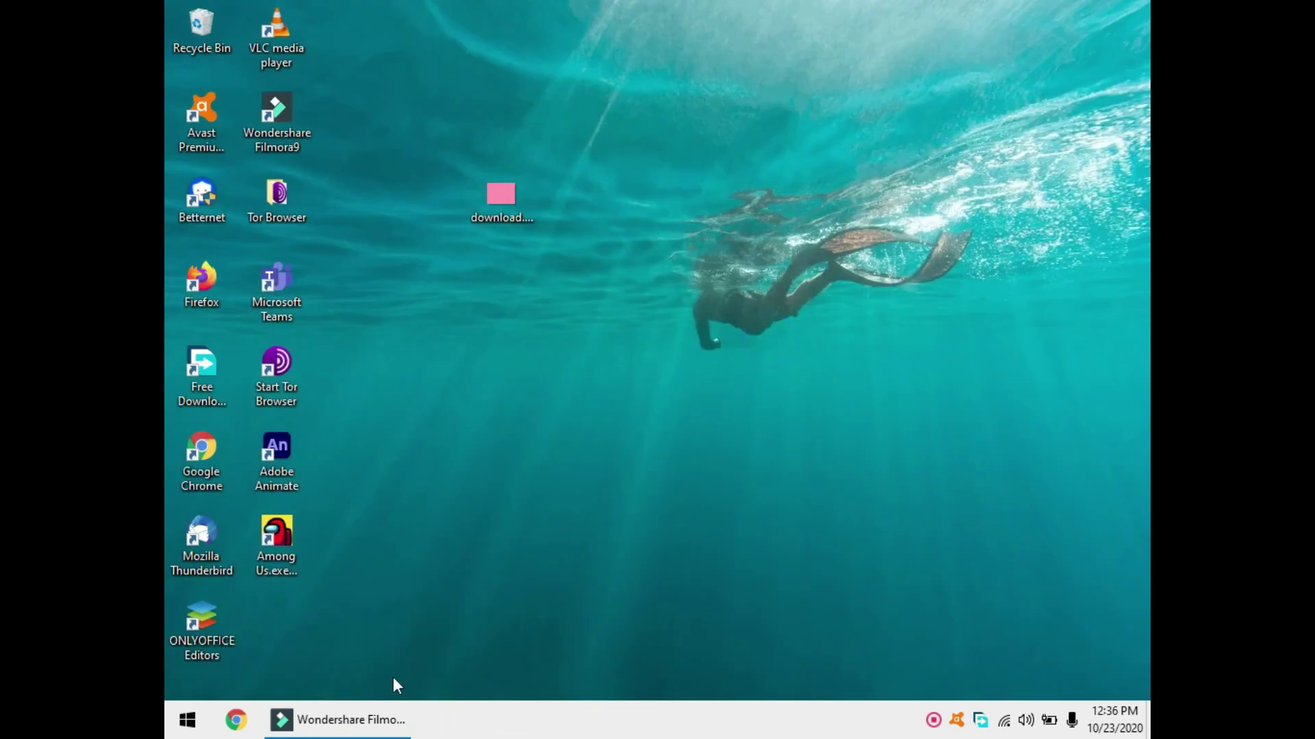
{"action": "key", "text": "super+e"}
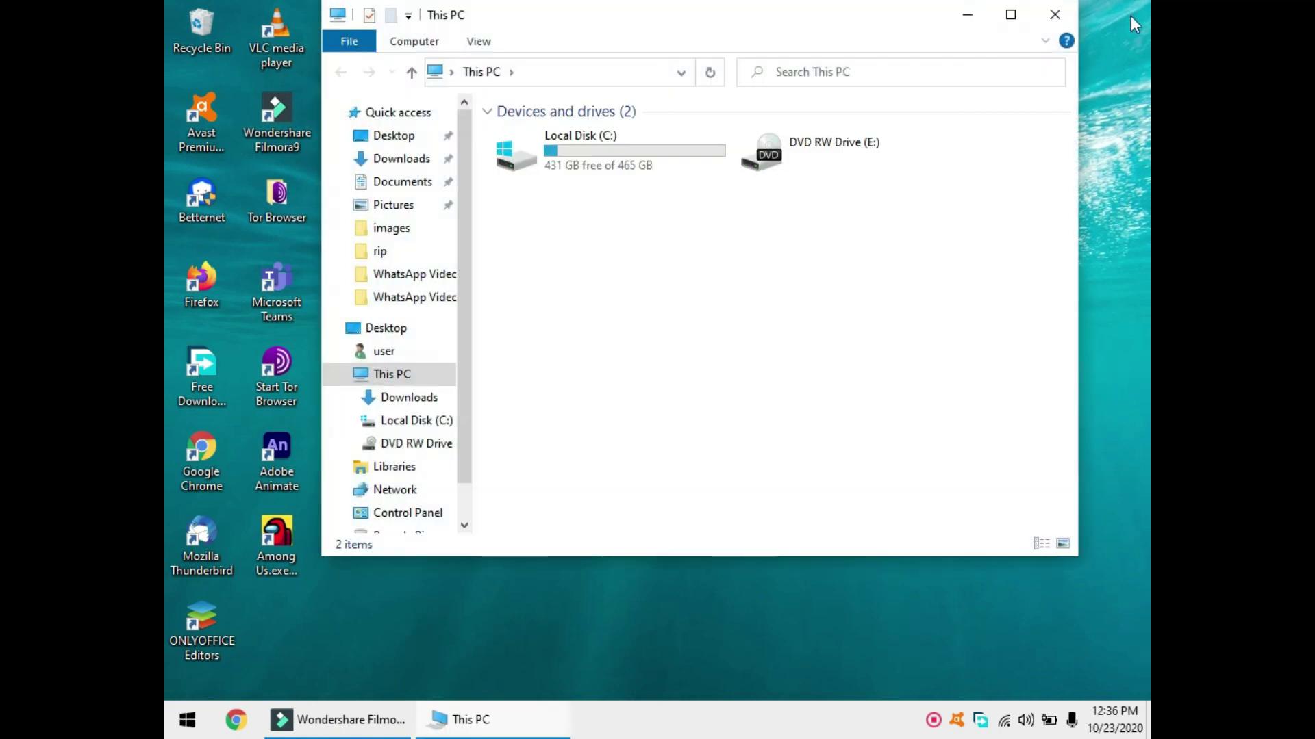
{"action": "left_click", "coordinate": [1058, 10]}
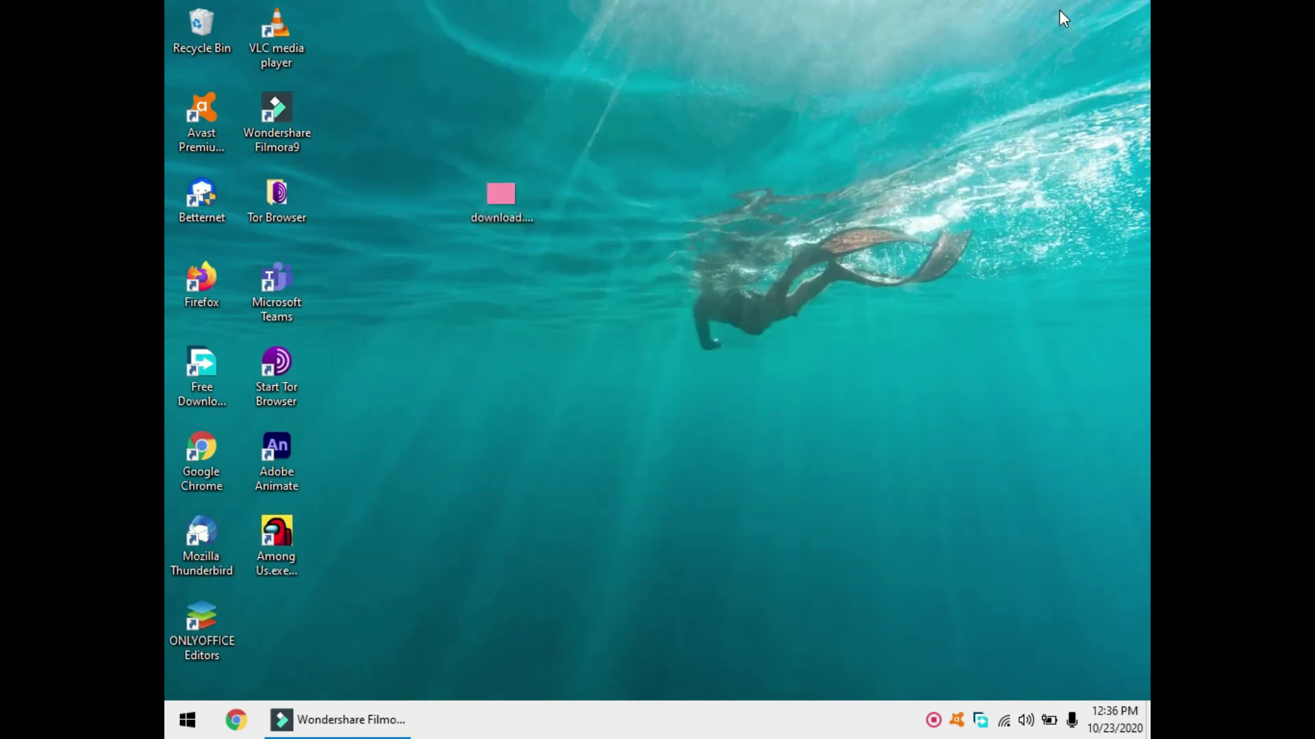